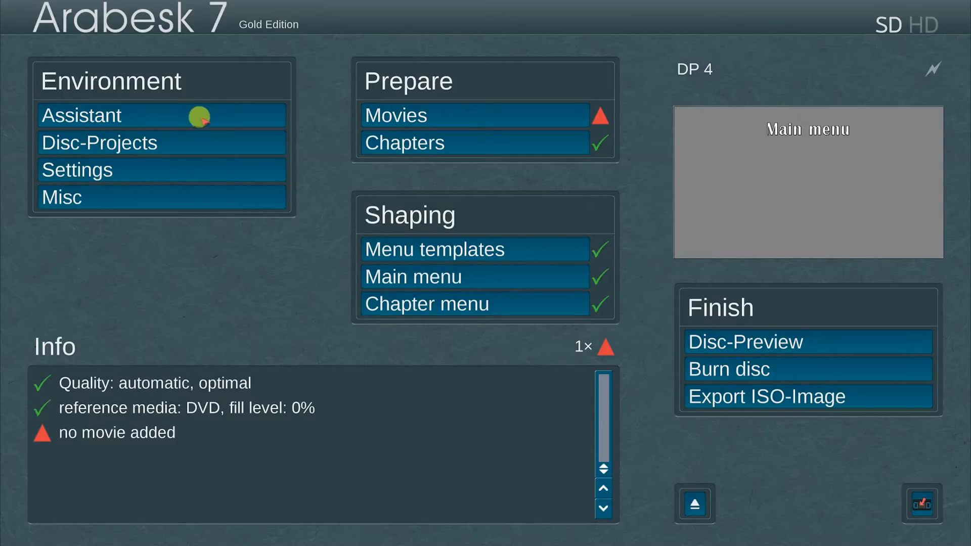
- Start the Assistant and choose Blu-ray as the disc format
click(185, 116)
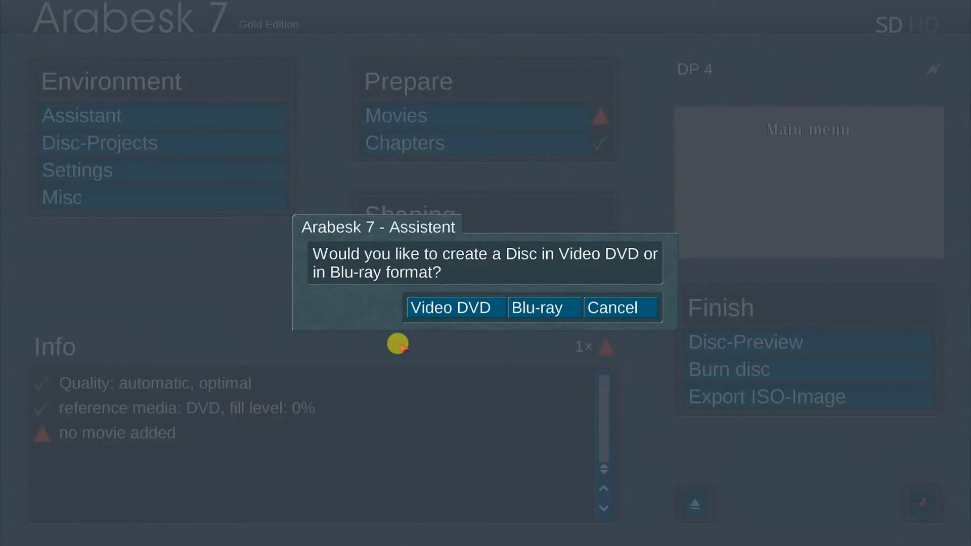
click(536, 307)
click(536, 307)
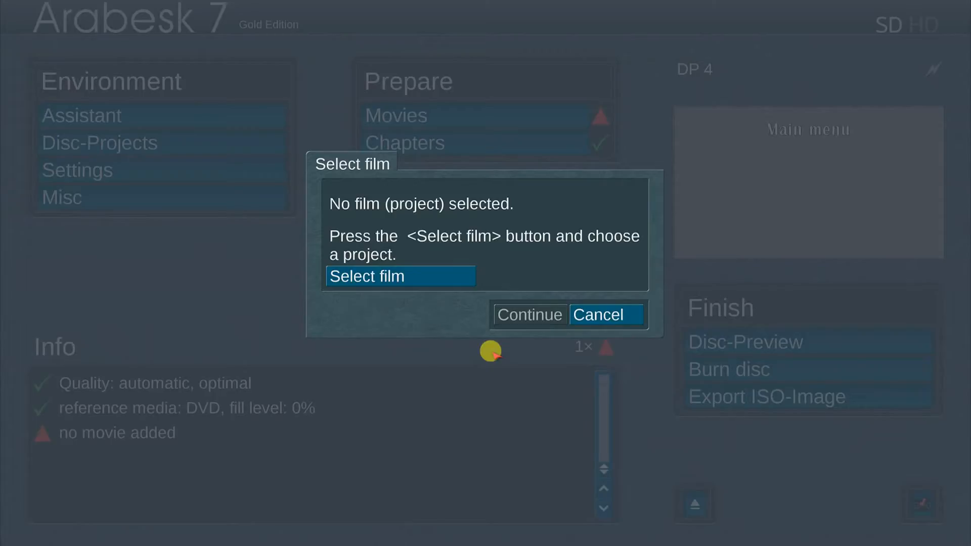
- Select the Medical Center project as the film and keep its name for the menu
click(410, 276)
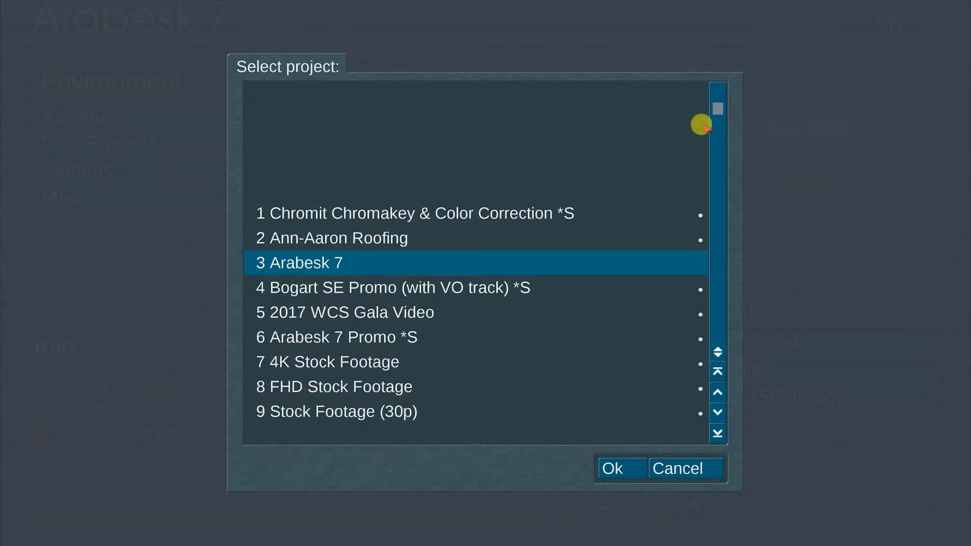
drag(716, 120, 715, 178)
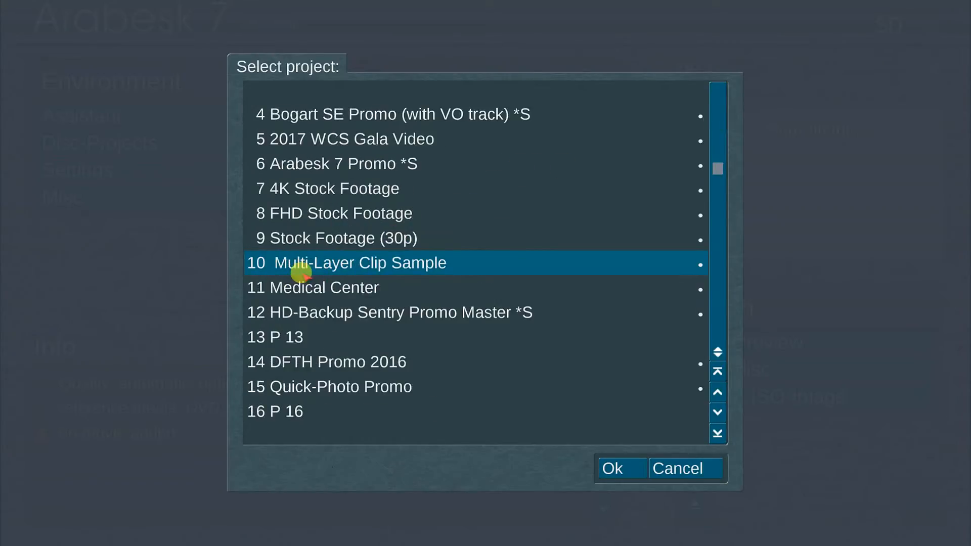
click(359, 289)
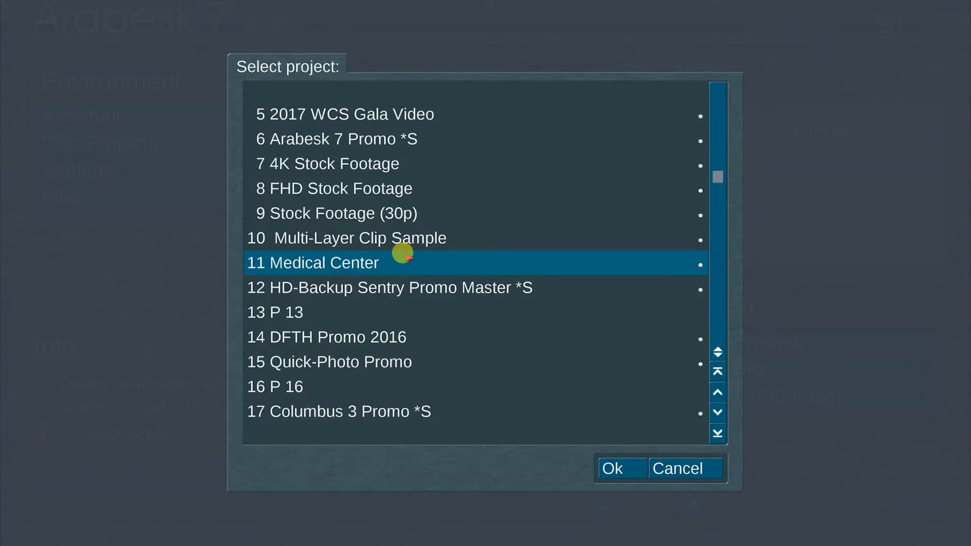
click(627, 462)
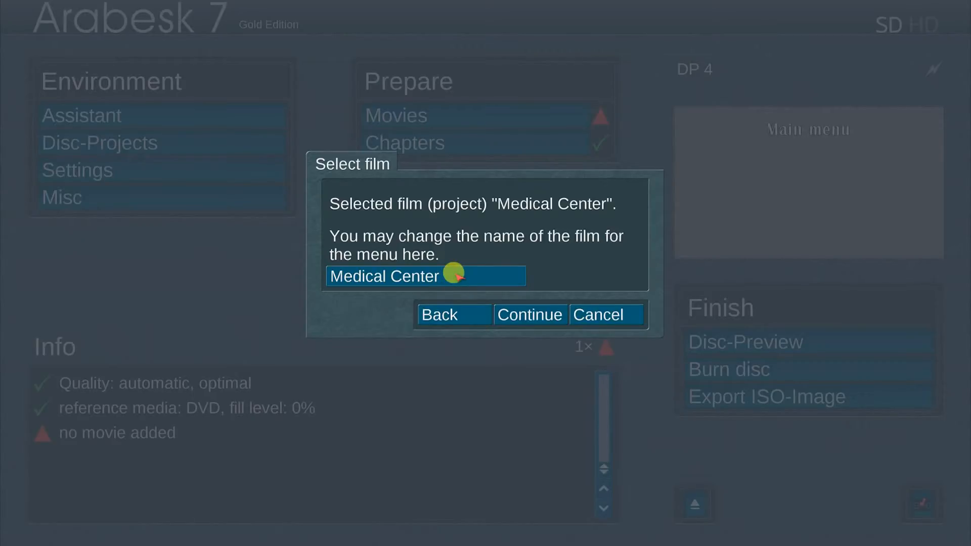
click(530, 314)
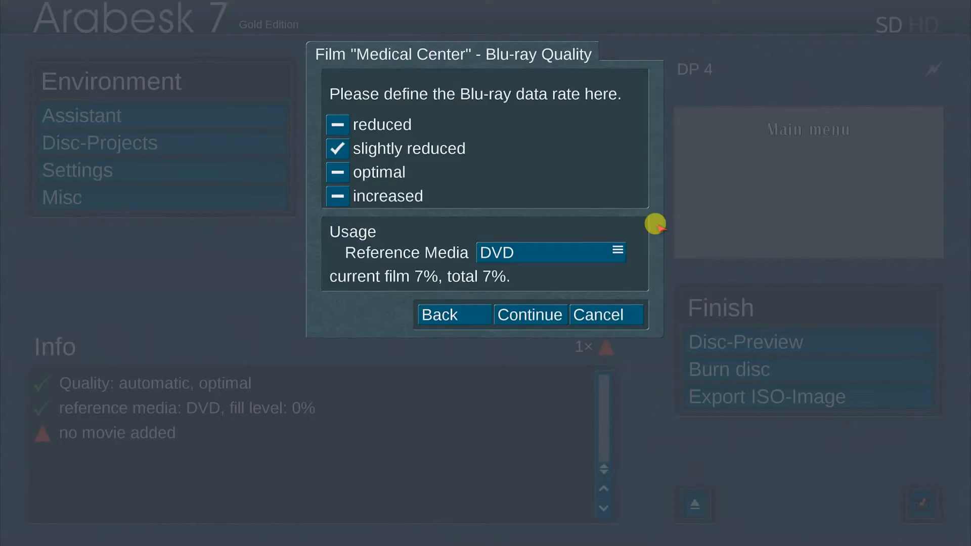
- Define the Blu-ray data rate as optimal with Blu-ray 25GB as the reference media
click(338, 171)
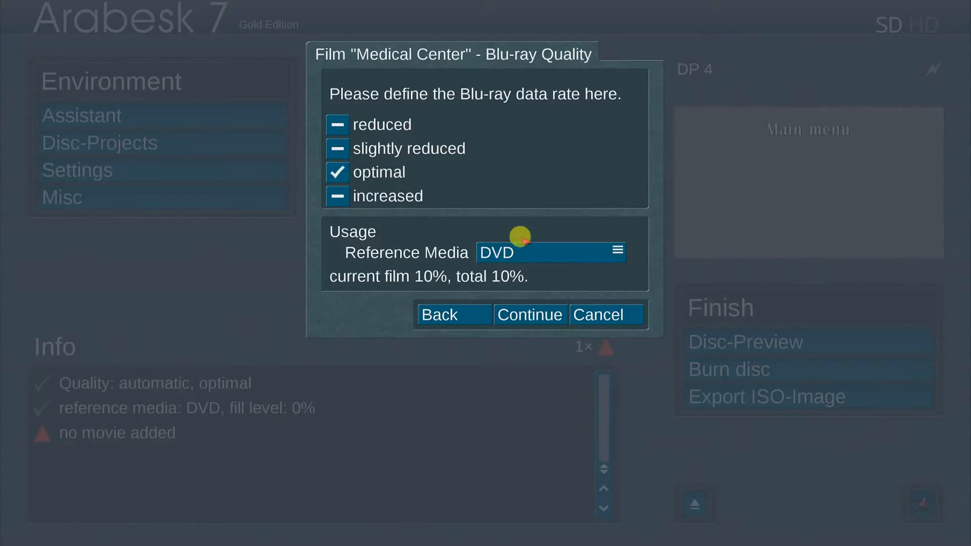
click(540, 253)
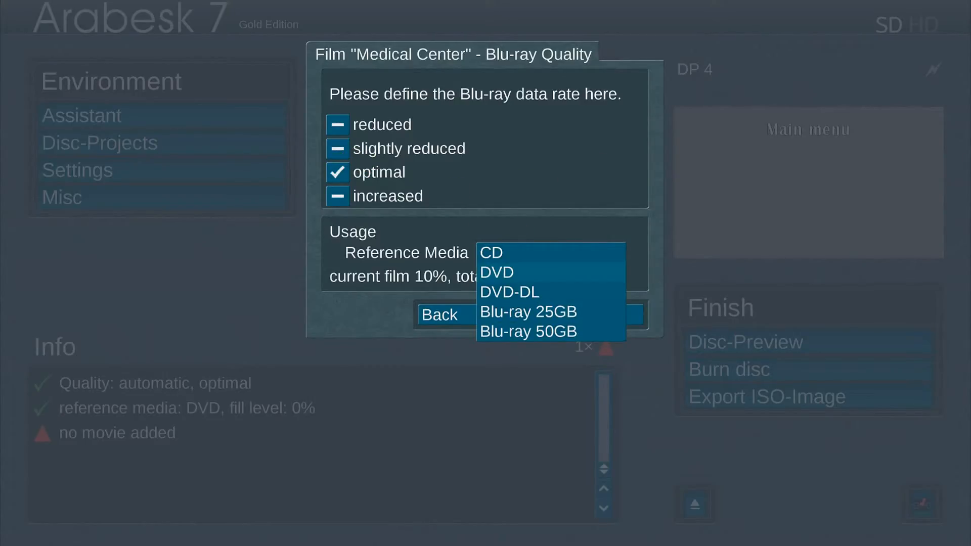
click(526, 311)
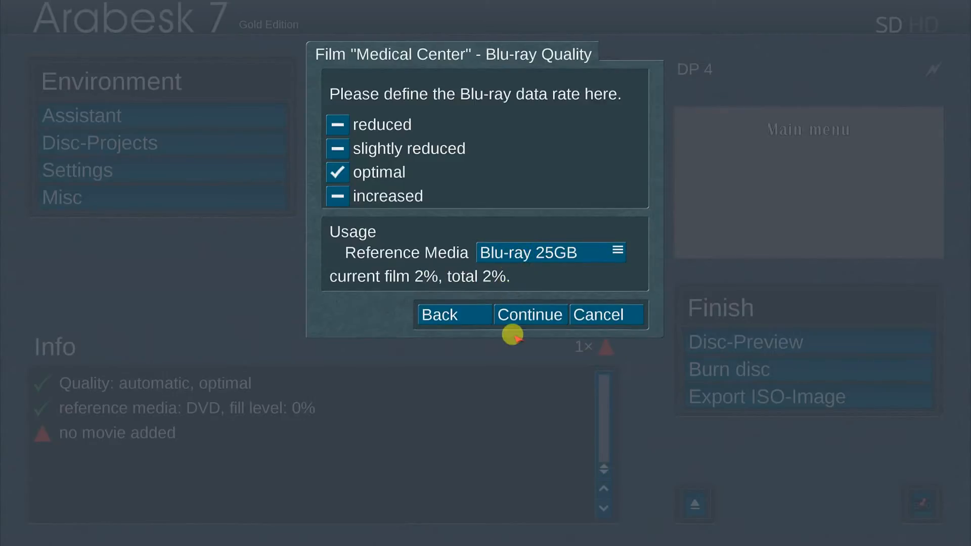
click(526, 312)
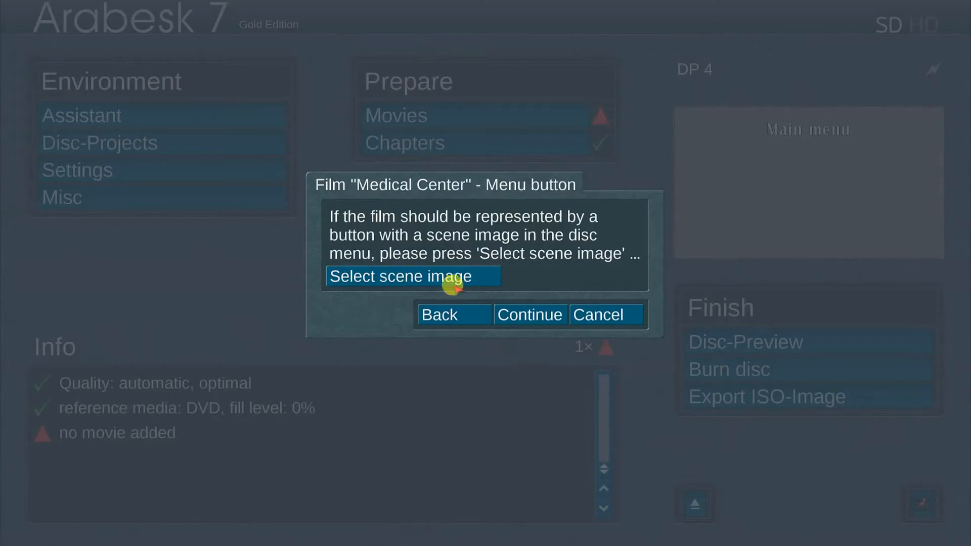
- Use the frame at 00:00:00:00 of scene 01120027 as the film's menu button image
click(479, 275)
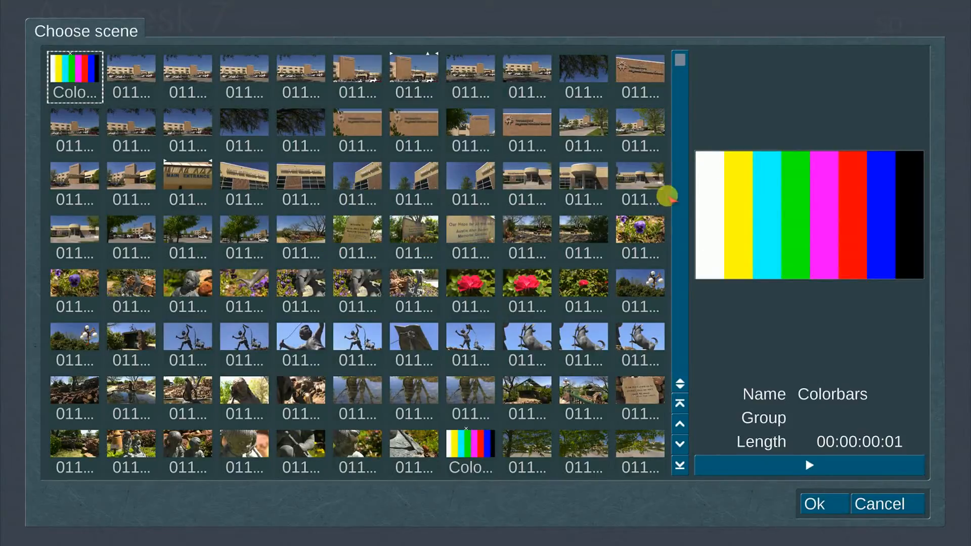
click(679, 201)
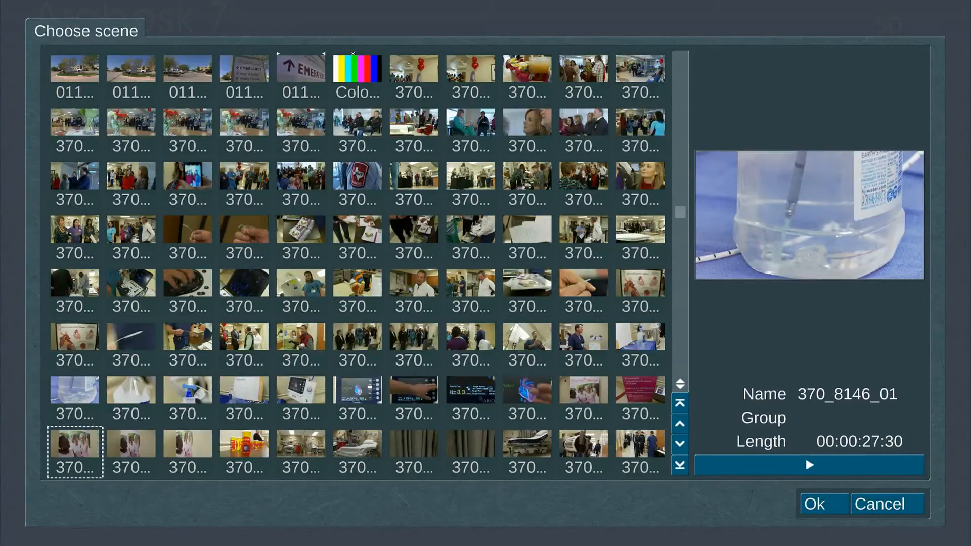
scroll(357, 263, down, 15)
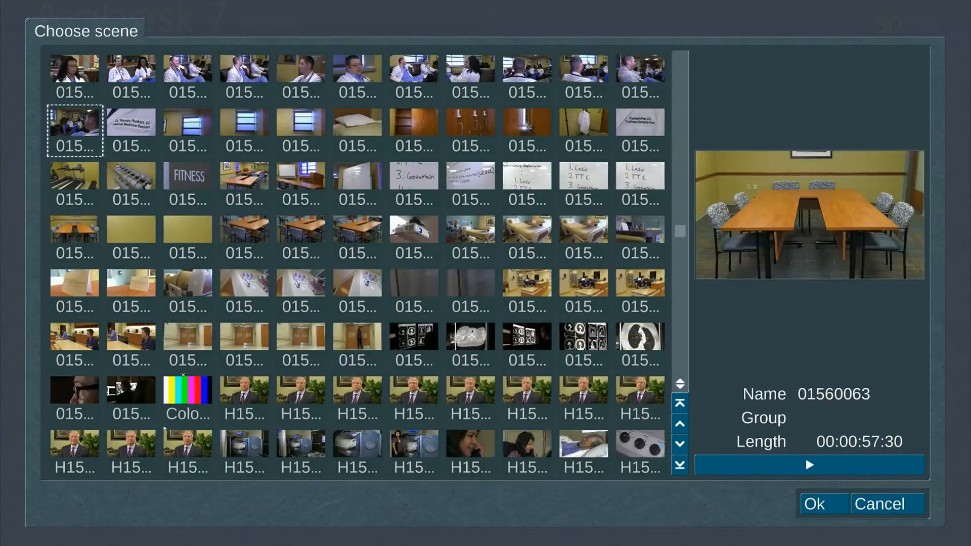
scroll(357, 263, up, 15)
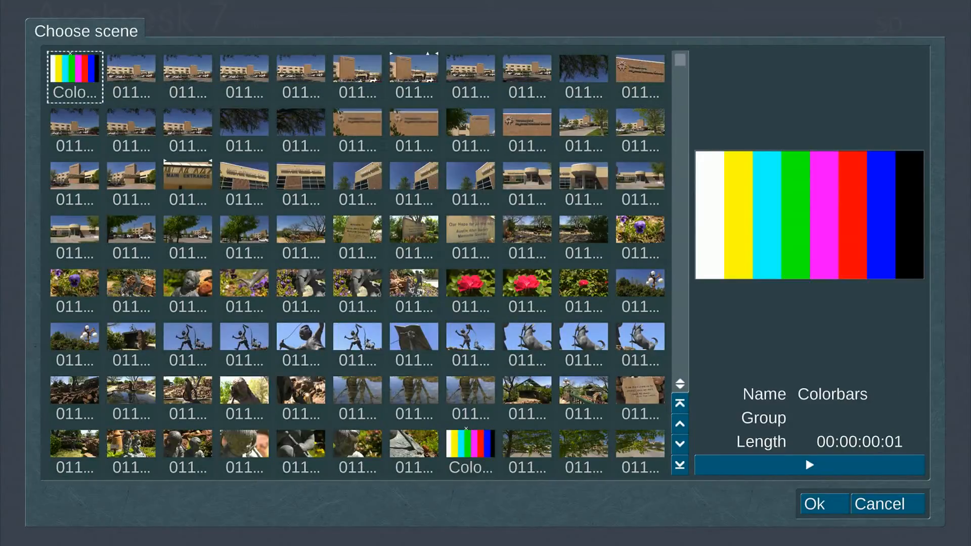
click(677, 193)
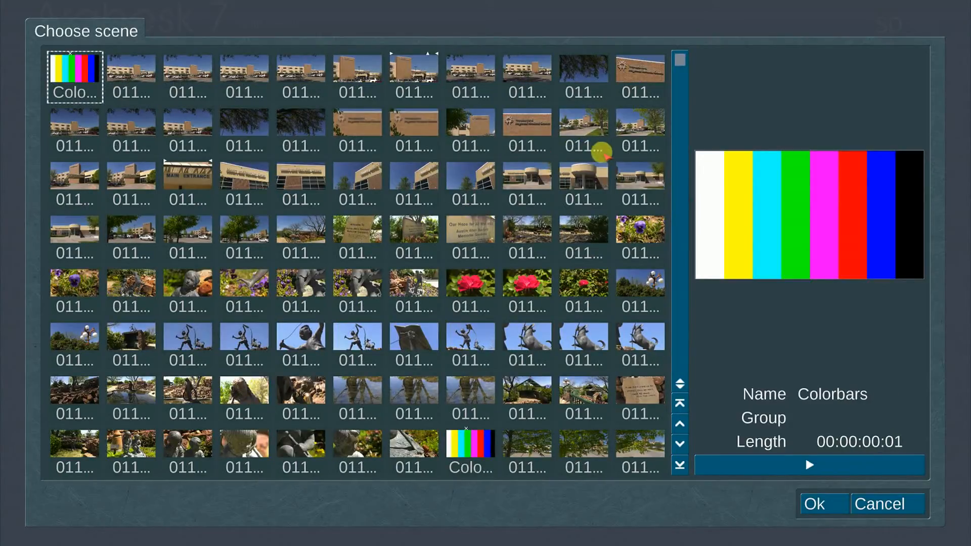
click(627, 125)
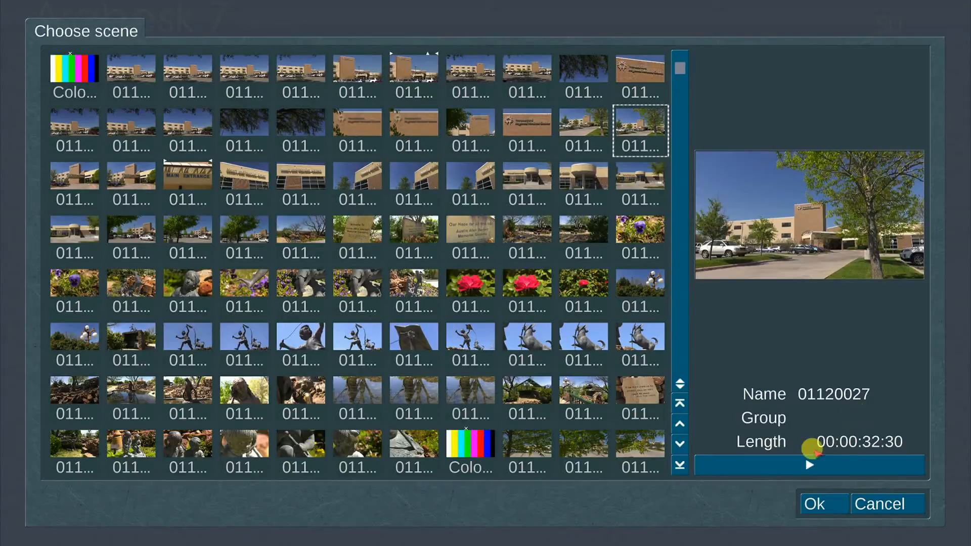
click(834, 504)
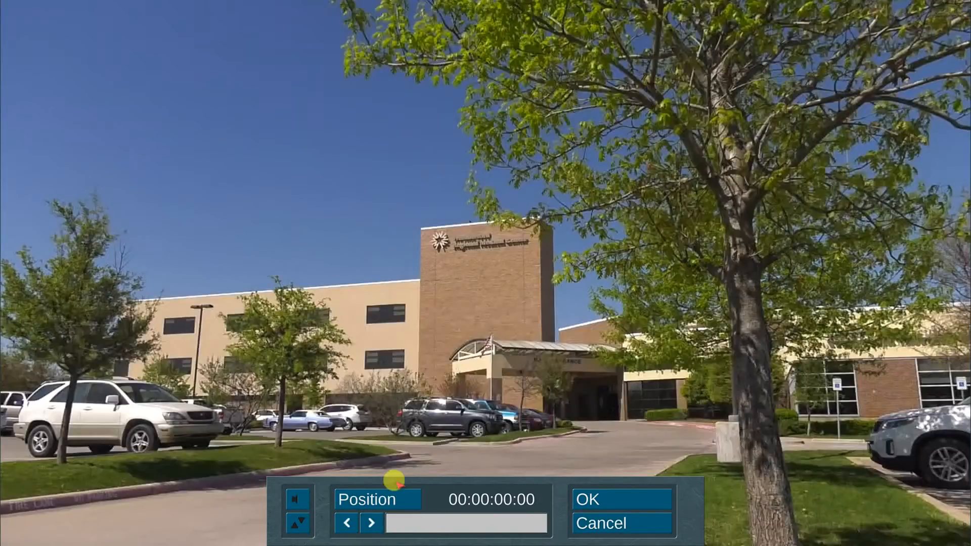
click(372, 498)
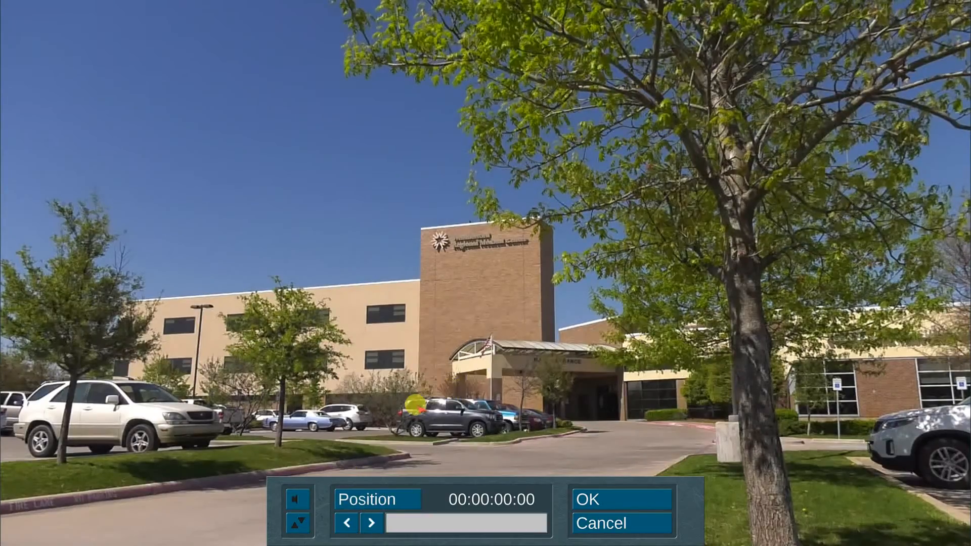
click(624, 495)
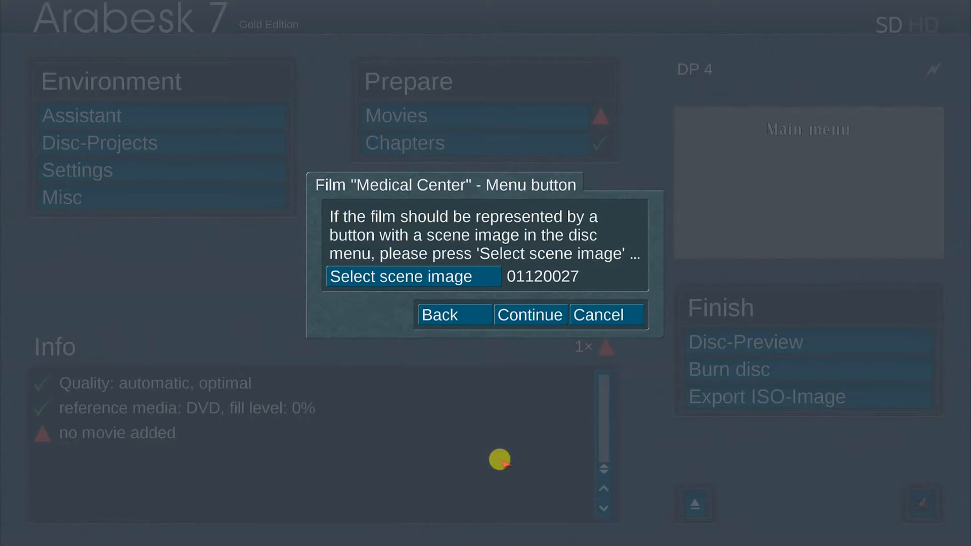
click(526, 314)
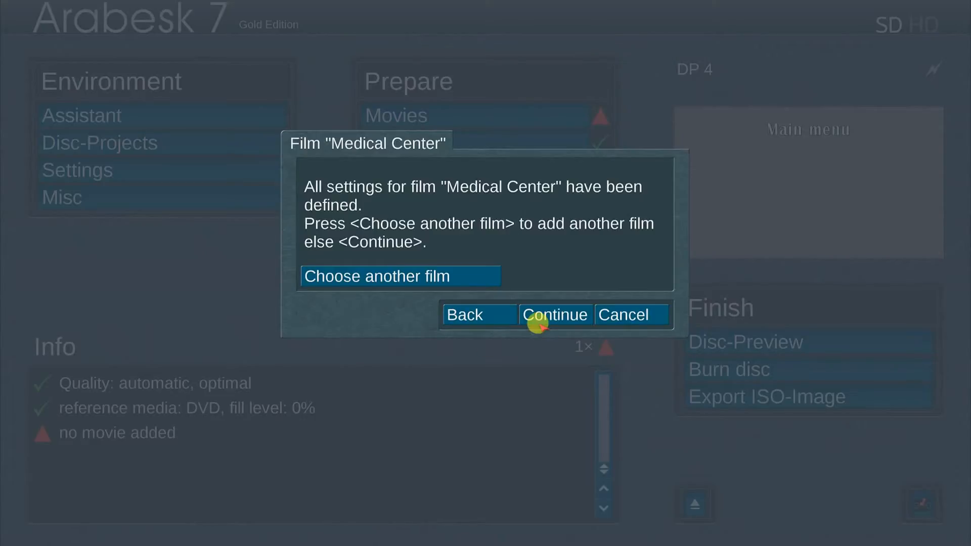
- Proceed without adding another film and have the disc jump to the menu when inserted
click(556, 314)
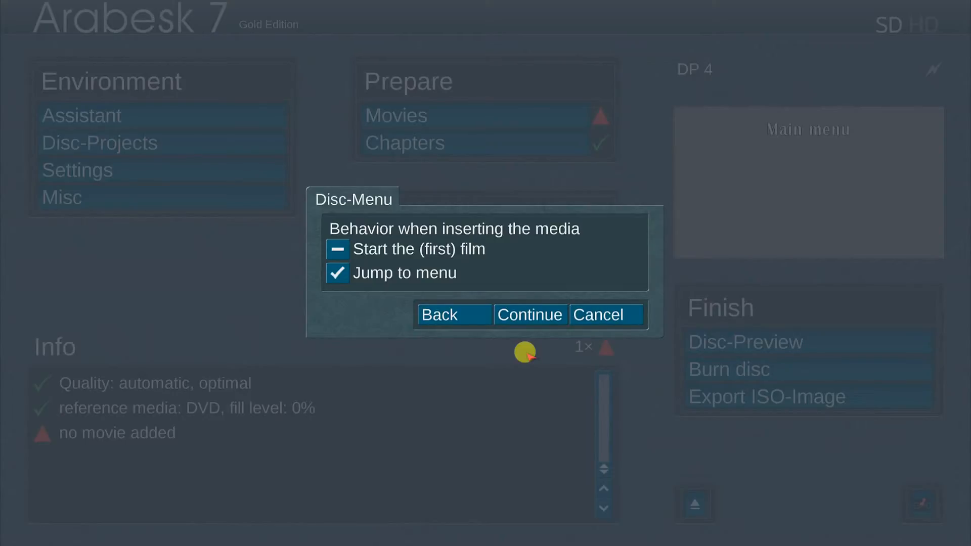
click(334, 244)
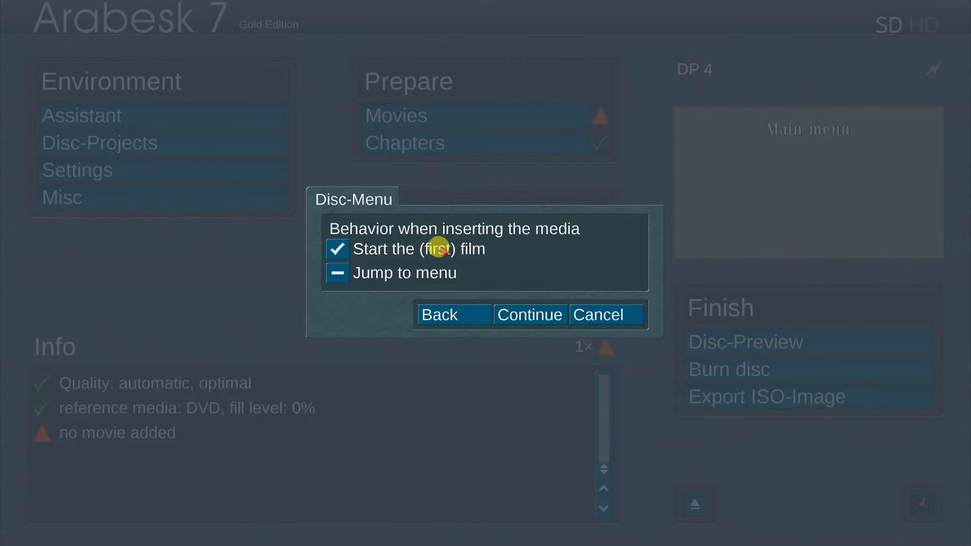
click(334, 273)
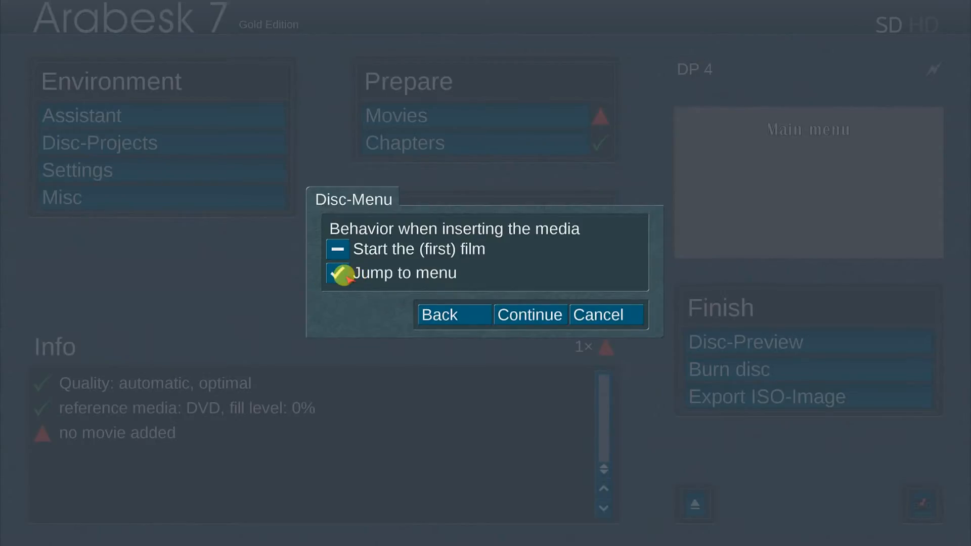
click(526, 314)
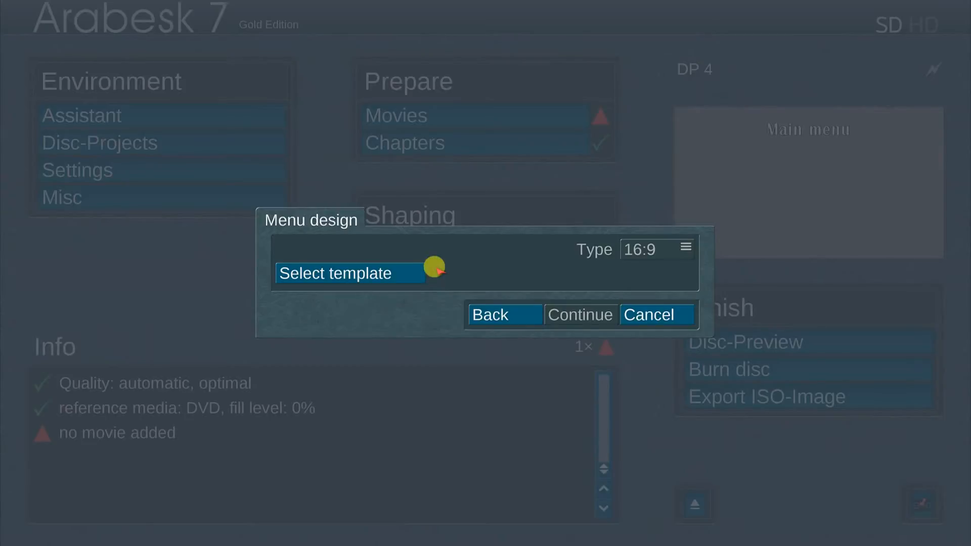
- Load the Scene 3 main menu template and keep the background as in the template
click(401, 273)
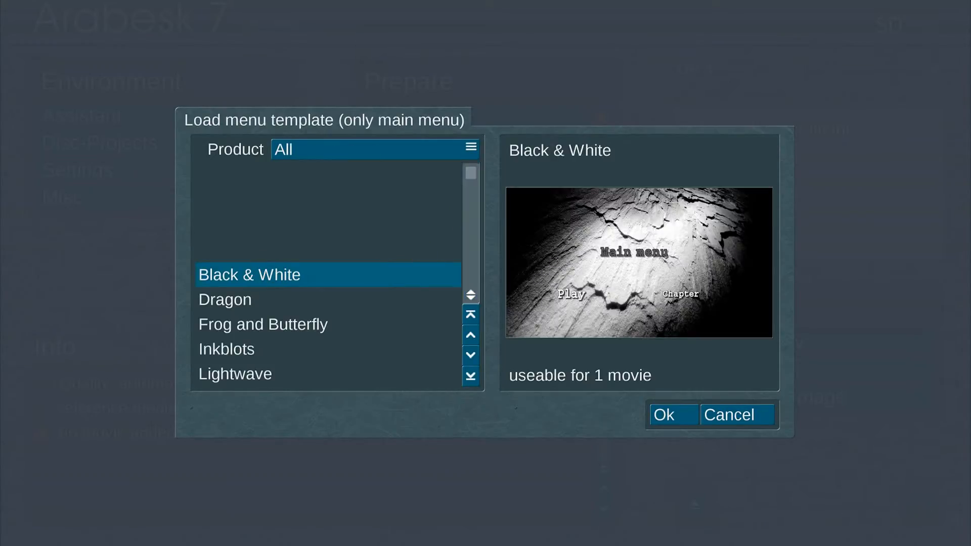
key(Down)
key(Down)
key(Down)
key(Down)
key(Down)
key(Down)
key(Down)
key(Down)
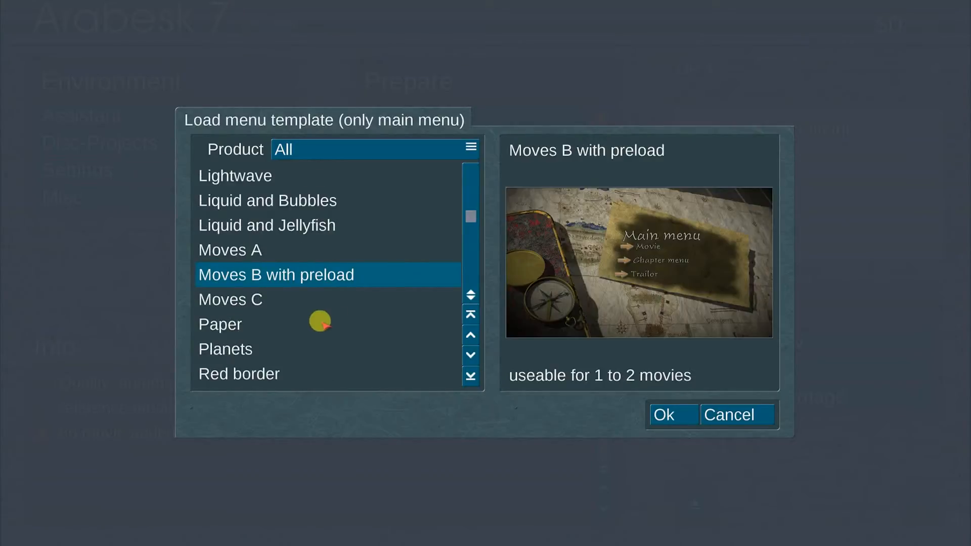
key(Down)
key(Down)
key(Down)
key(Down)
key(Down)
key(Down)
key(Down)
key(Down)
key(Down)
key(Down)
key(Up)
key(Up)
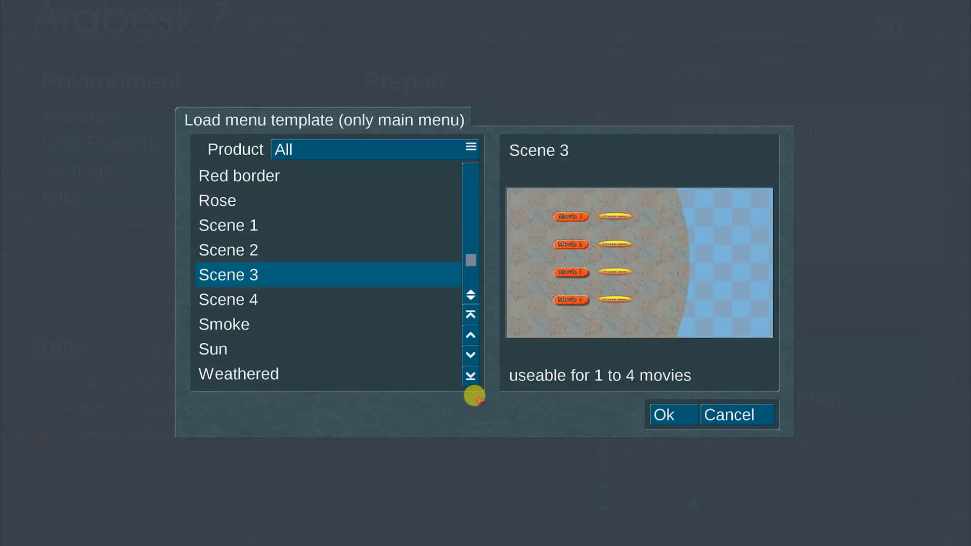
click(660, 415)
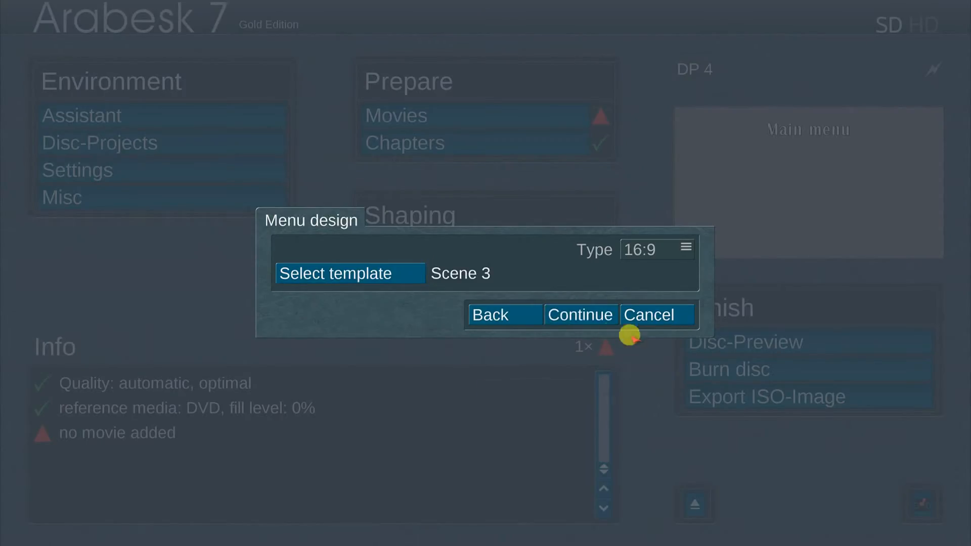
click(574, 310)
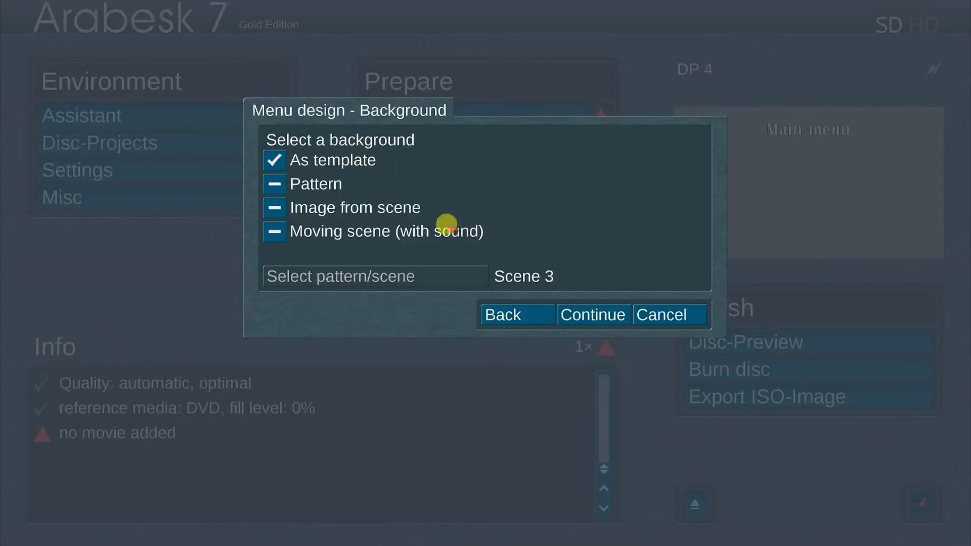
click(599, 310)
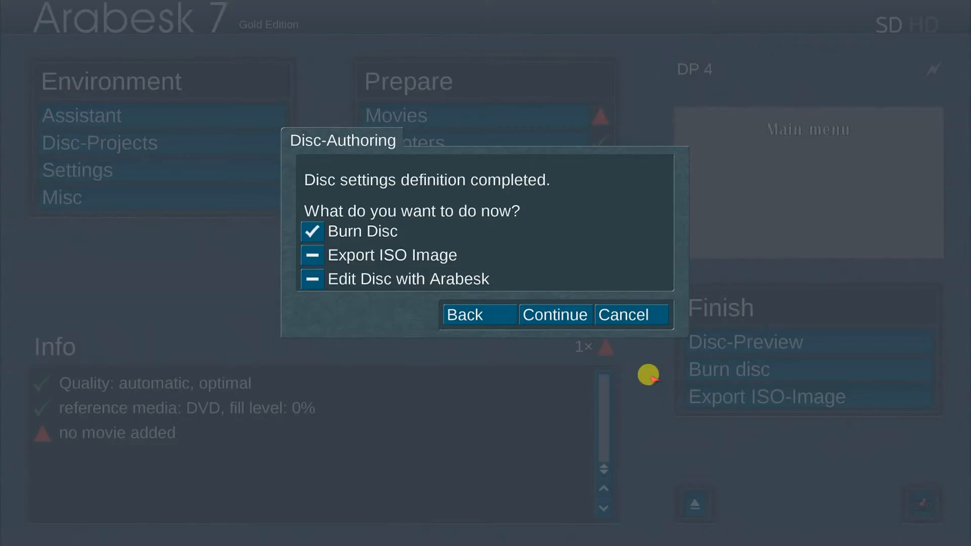
- Choose Burn Disc as the action following the disc settings and continue
click(309, 256)
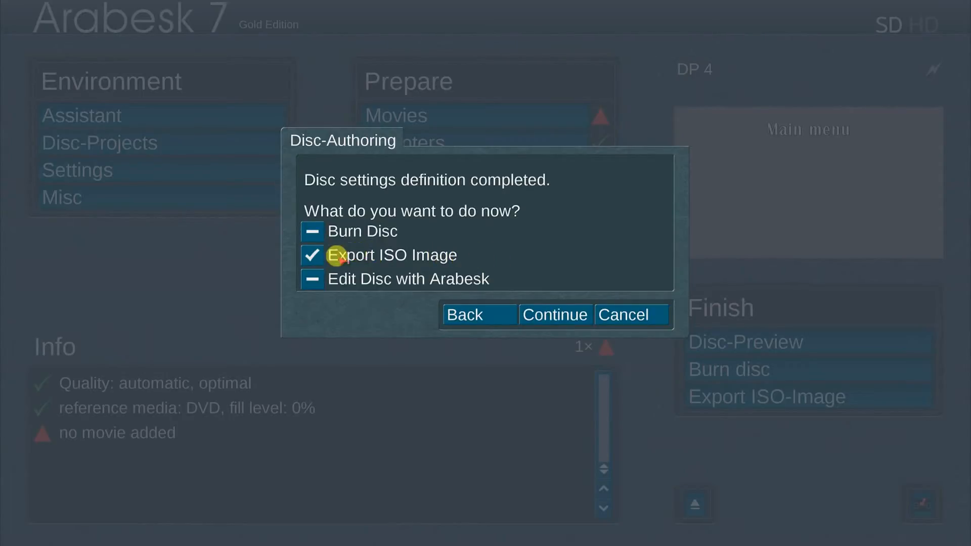
click(312, 279)
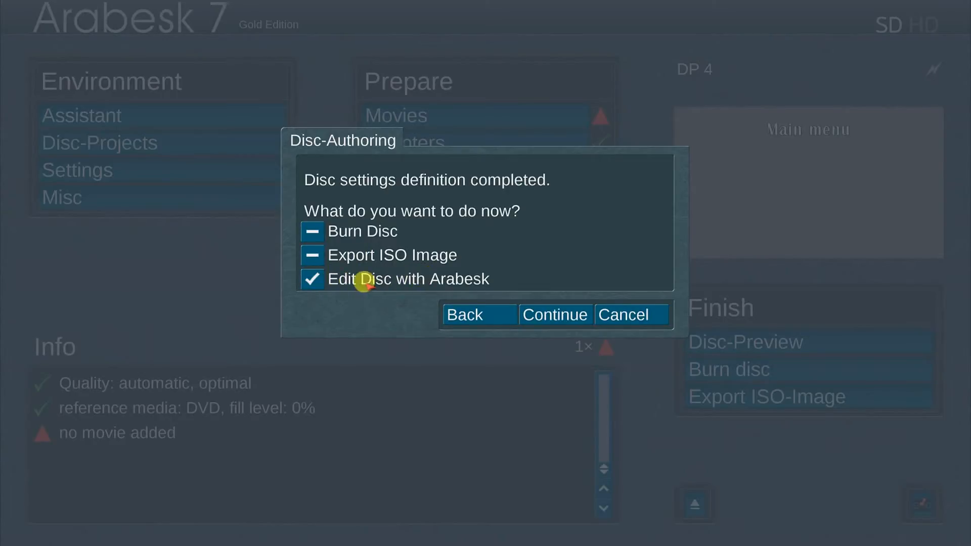
click(312, 231)
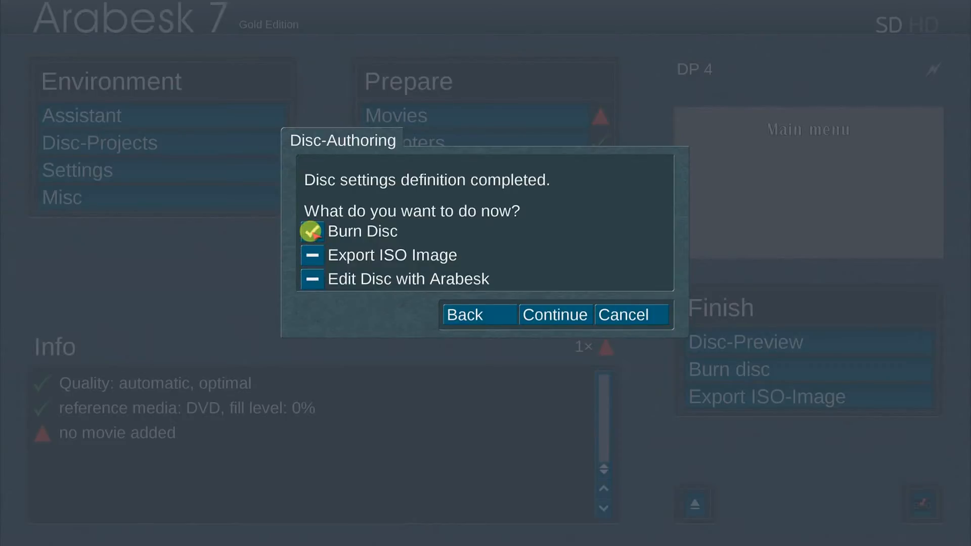
click(568, 312)
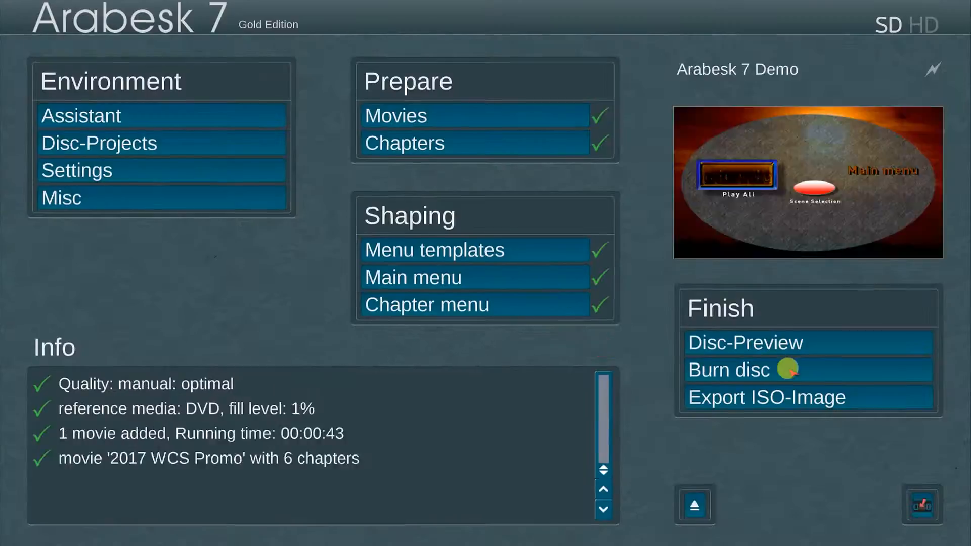
click(787, 369)
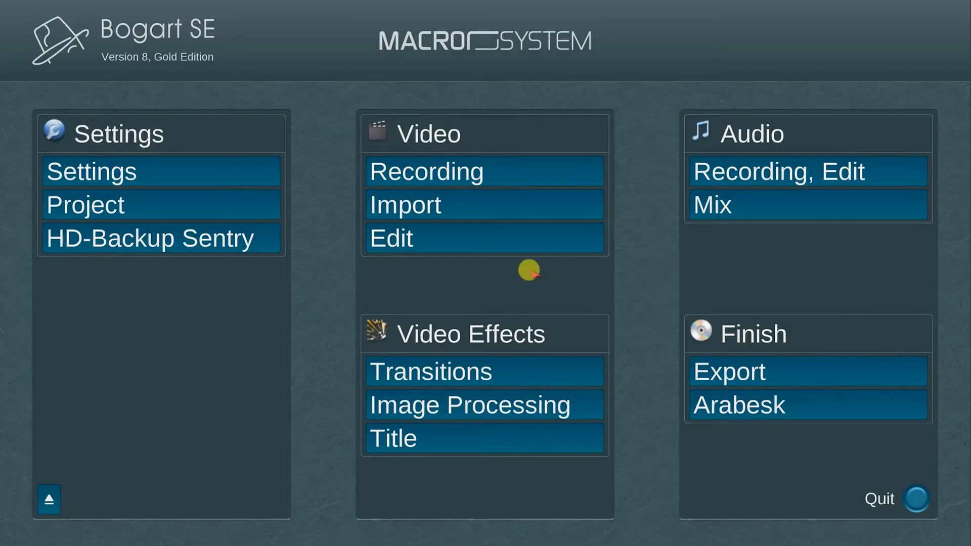
- Select the 2017 WCS Promo project as the current project in the project settings
click(154, 204)
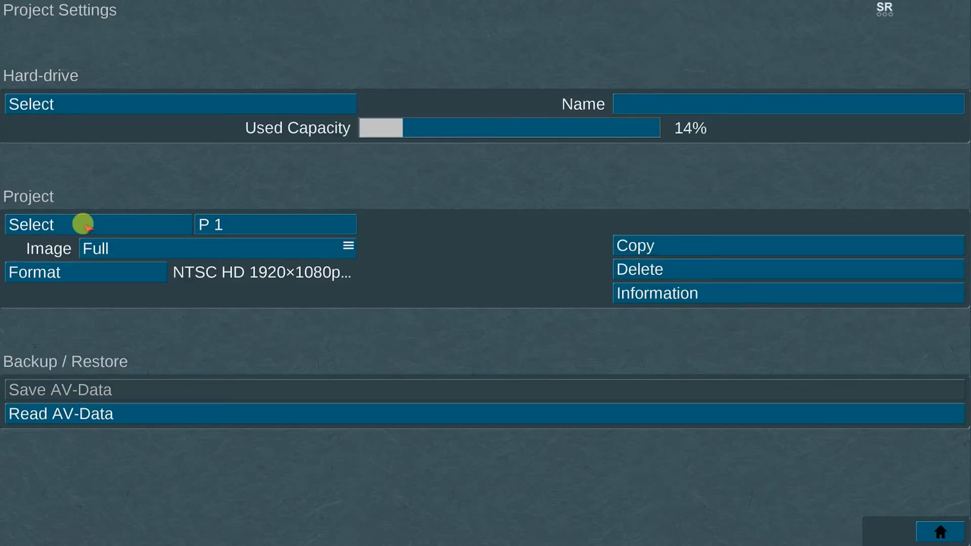
click(99, 223)
scroll(354, 349, down, 5)
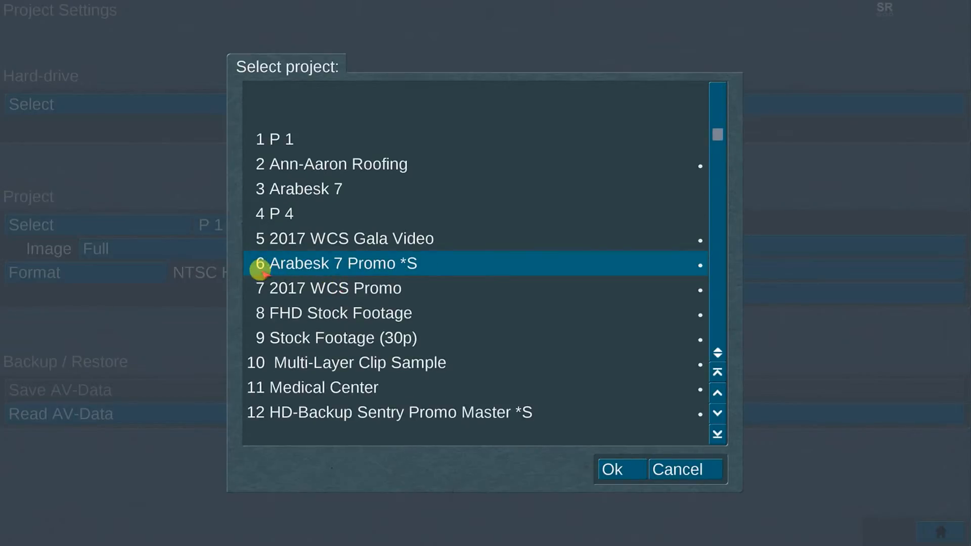
scroll(283, 296, down, 1)
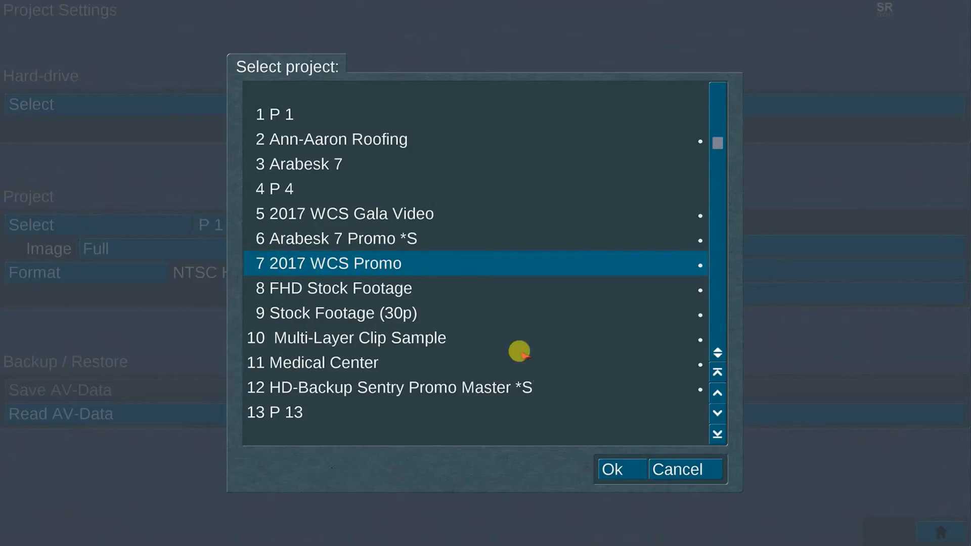
click(616, 465)
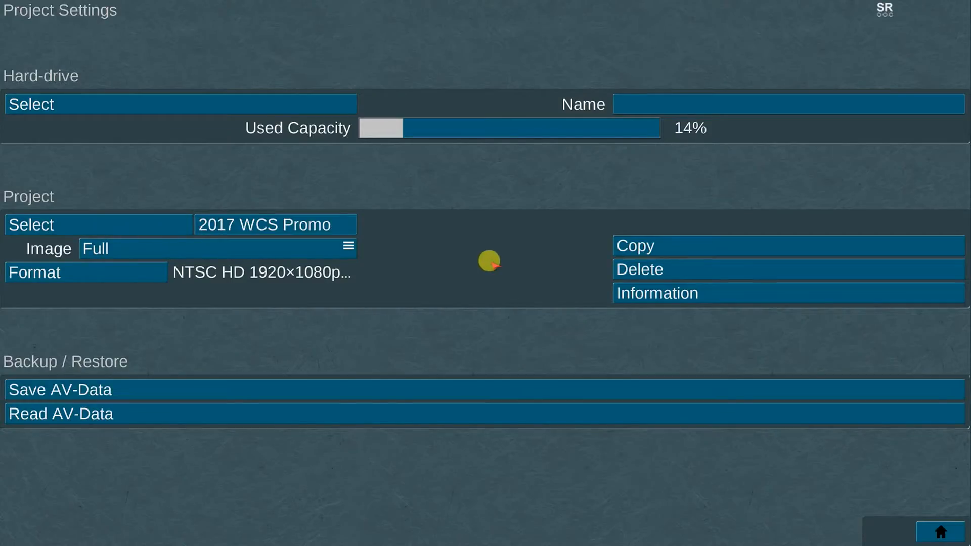
- Open the project for editing and make Shot 1 the current scene in the storyboard
right_click(489, 260)
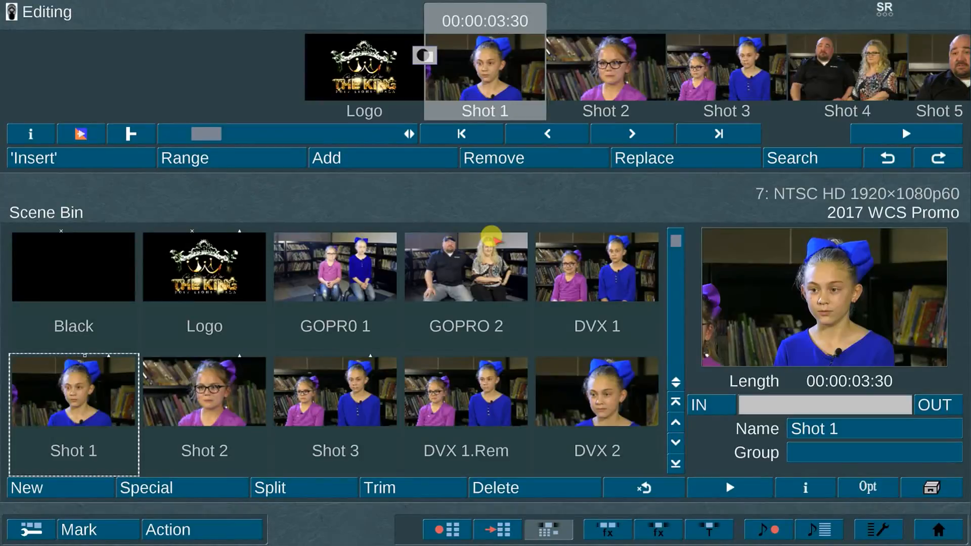
click(342, 128)
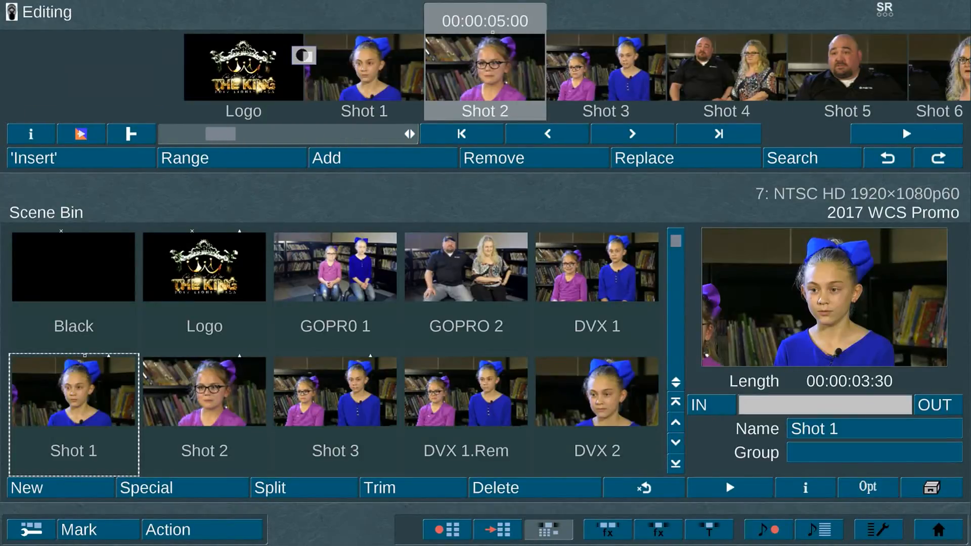
click(342, 128)
click(368, 66)
click(630, 63)
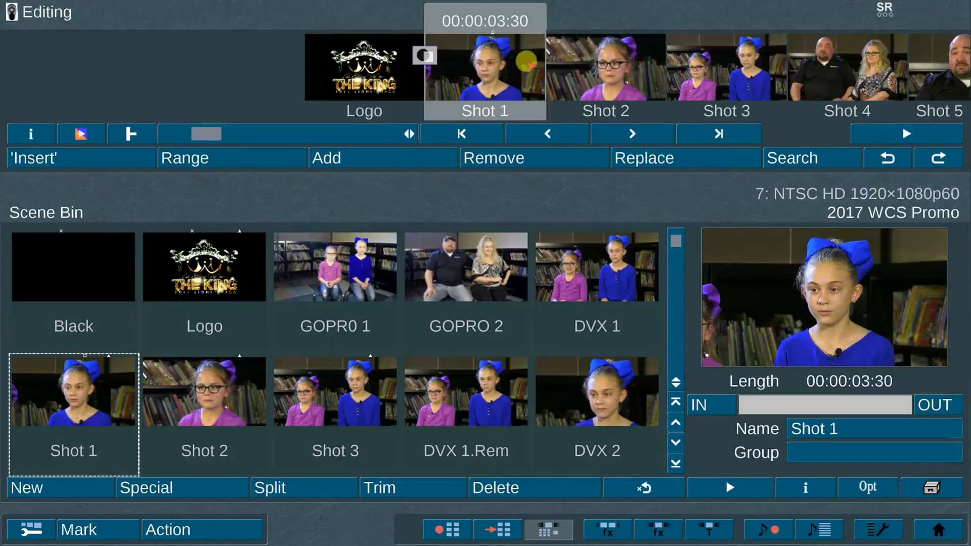
click(558, 63)
click(389, 73)
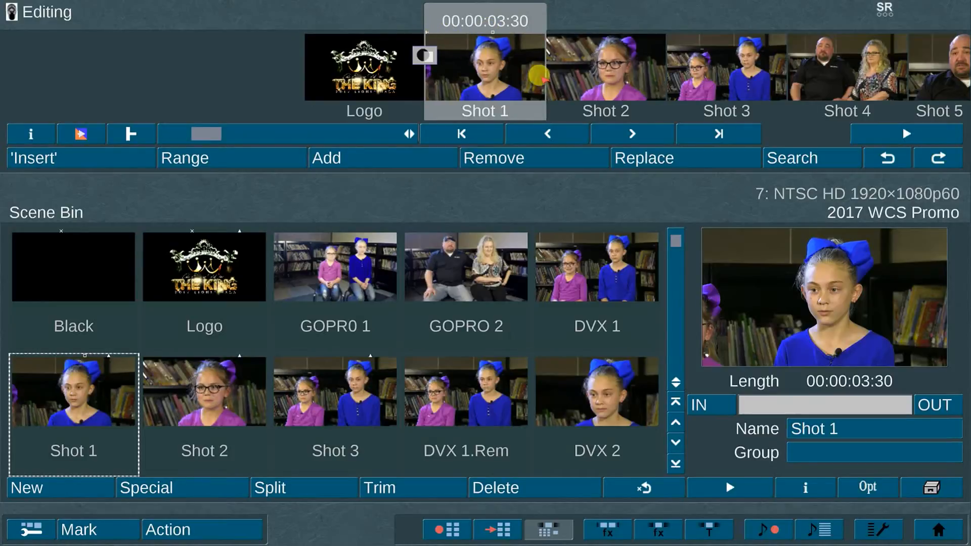
- Set chapter markers at the starts of the storyboard scenes through Shot 6, and return to Shot 1
click(577, 75)
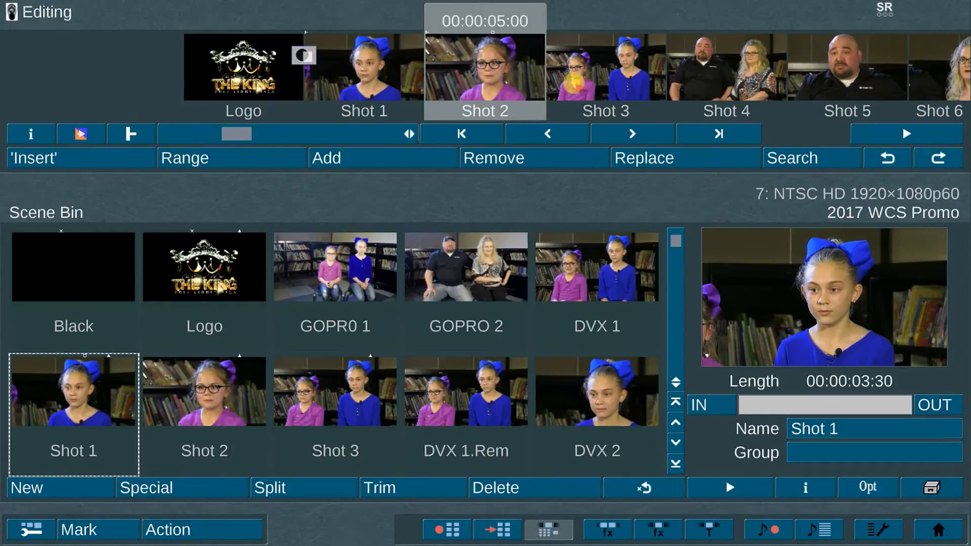
click(592, 70)
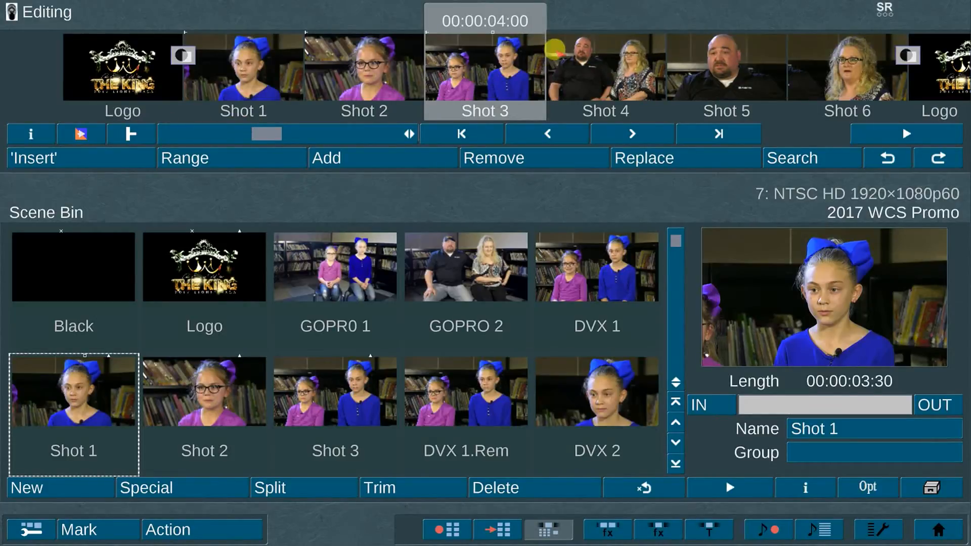
click(559, 51)
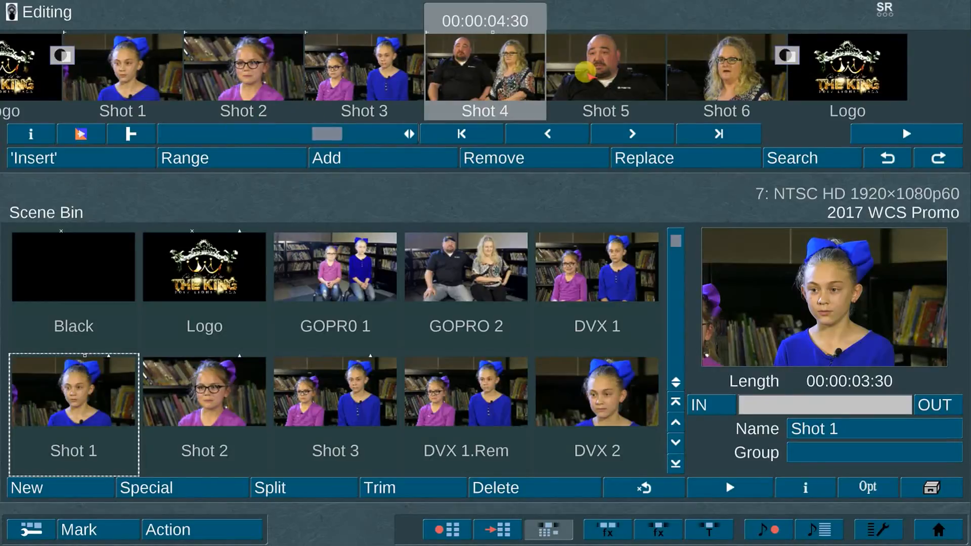
click(586, 72)
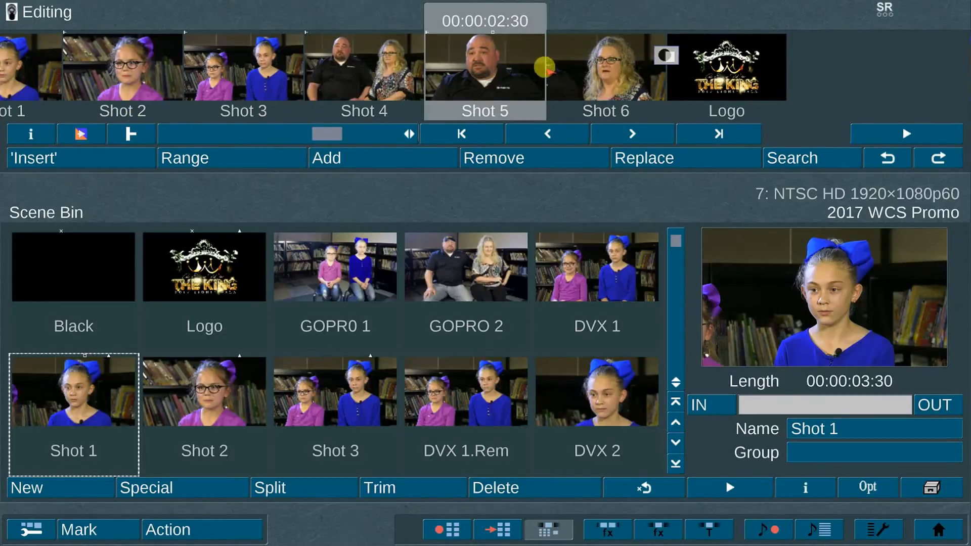
click(552, 67)
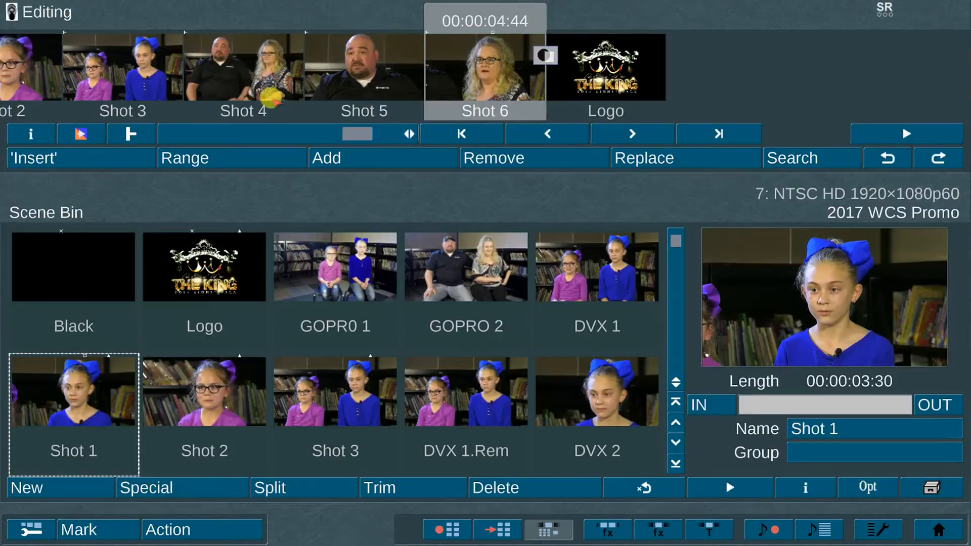
click(362, 70)
click(362, 71)
click(363, 70)
click(363, 70)
click(361, 69)
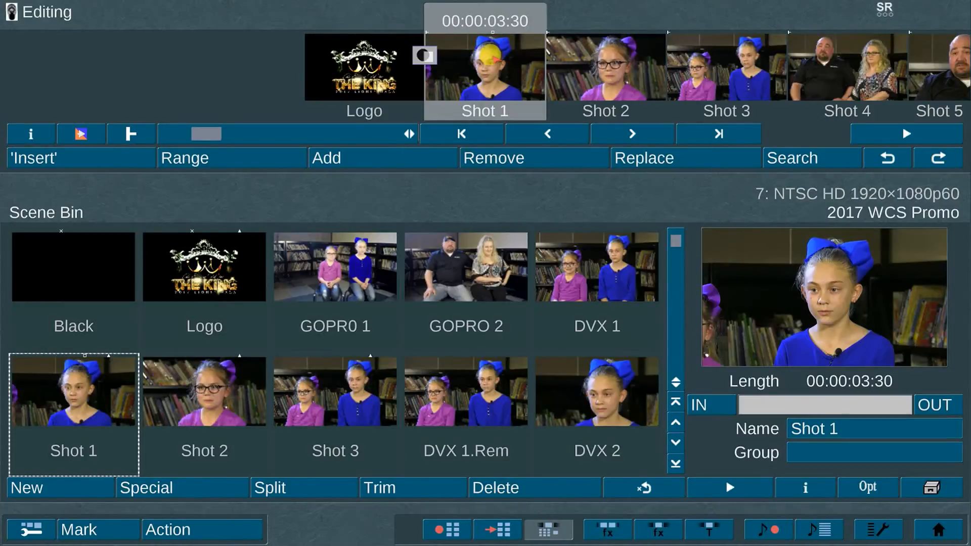
- Switch to Arabesk, choose the Arabesk 7 Demo disc project and keep Video DVD (SD) as its target format
click(931, 527)
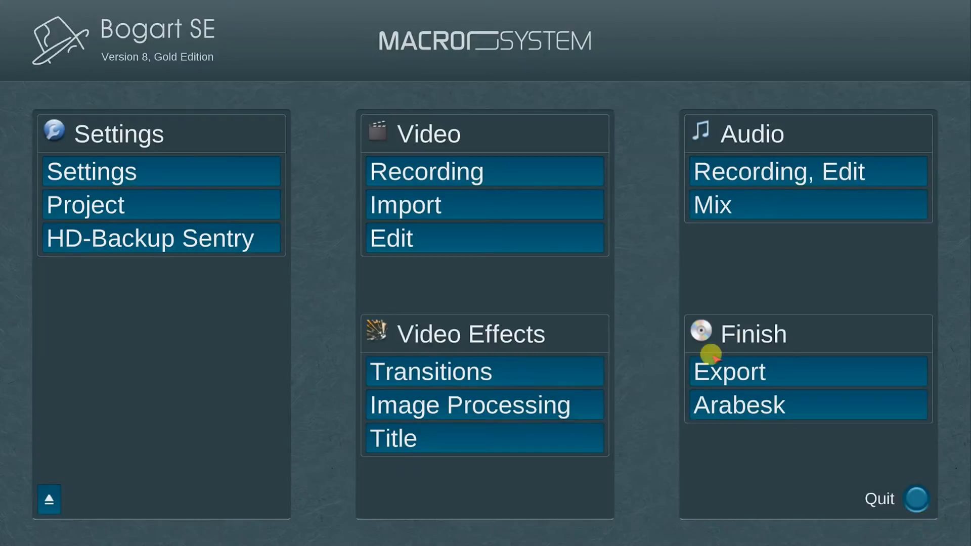
click(802, 398)
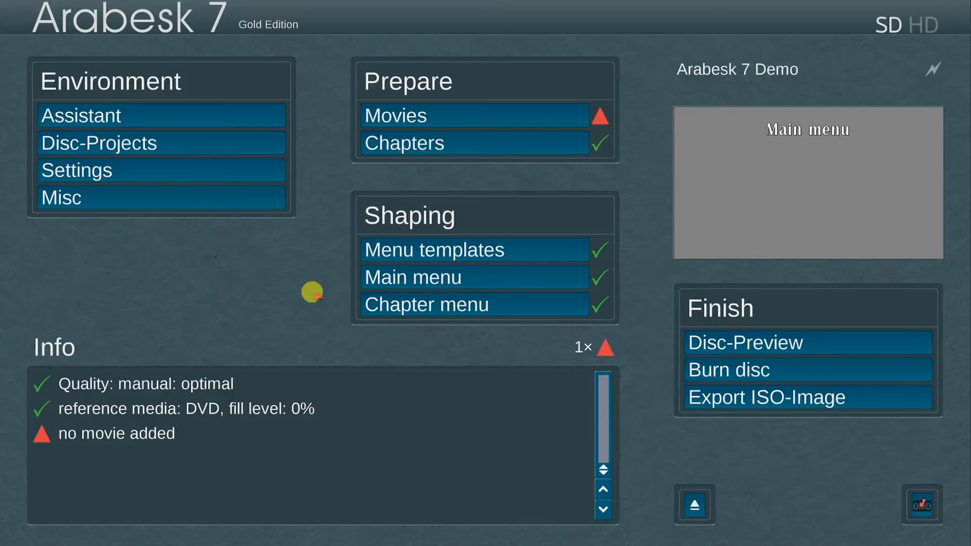
click(192, 139)
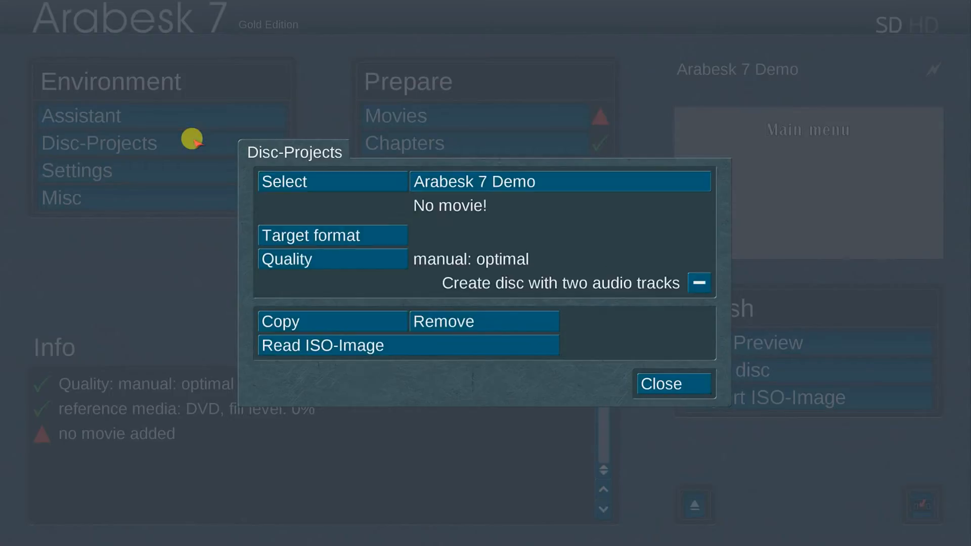
click(339, 177)
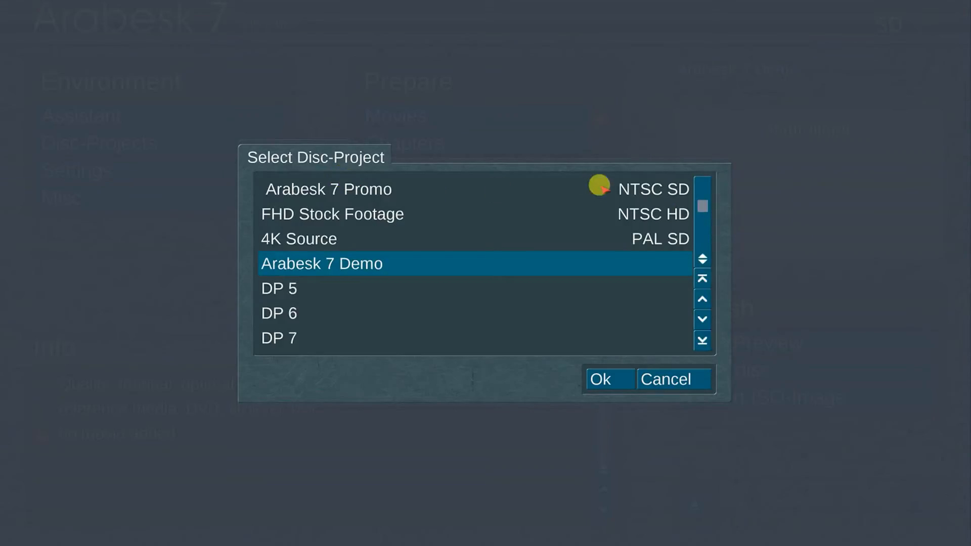
mouse_move(703, 206)
mouse_down()
mouse_move(703, 187)
mouse_move(703, 248)
mouse_move(703, 184)
mouse_move(702, 248)
mouse_move(702, 217)
mouse_up()
scroll(354, 239, up, 1)
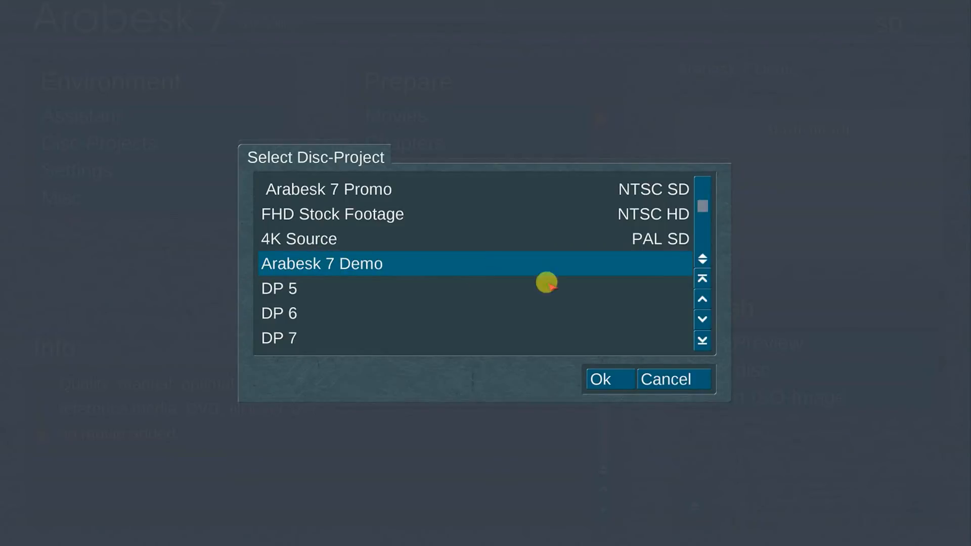
click(610, 374)
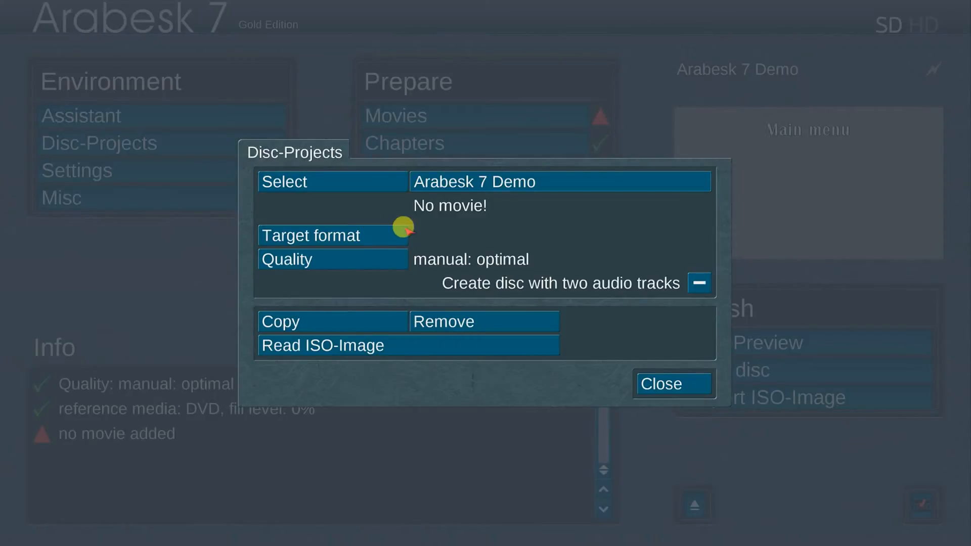
click(377, 233)
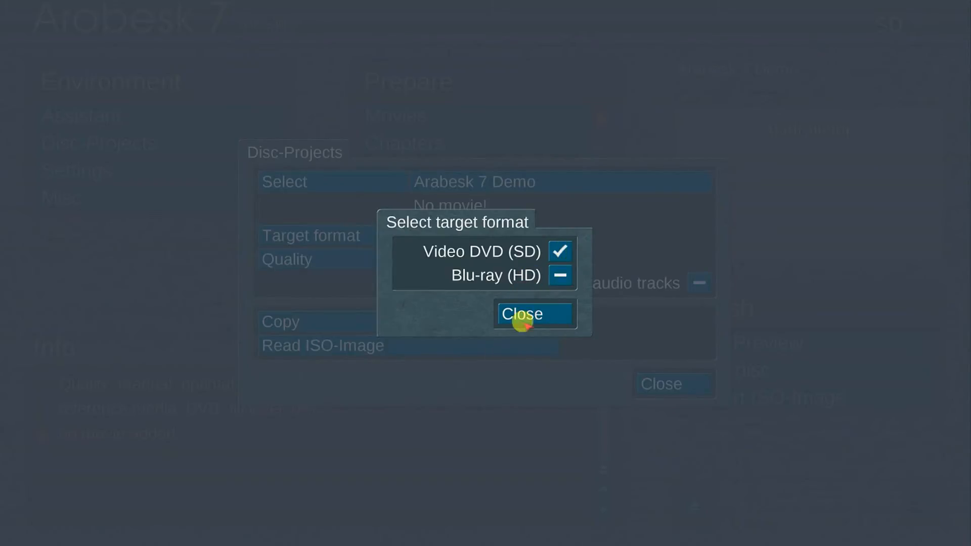
click(539, 315)
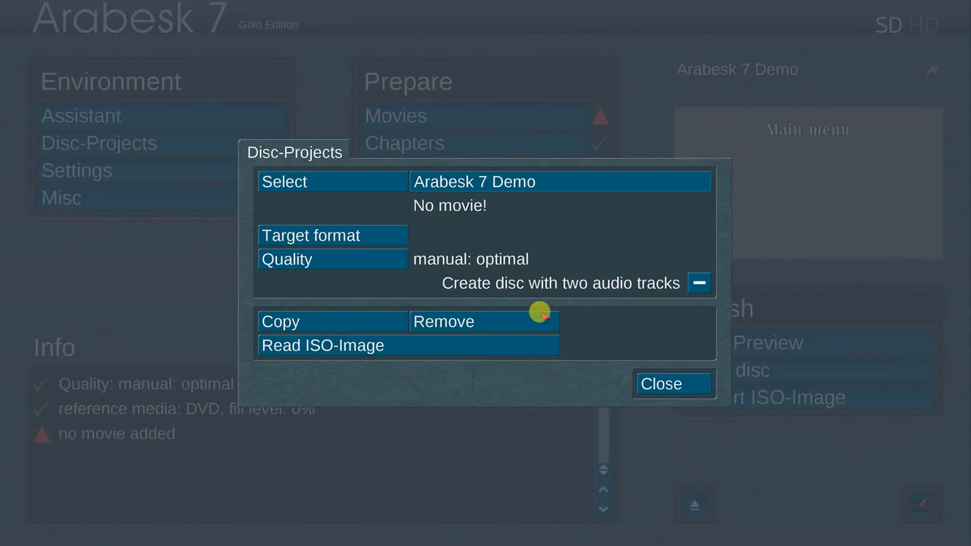
- Keep the disc project's quality mode on manual and set its datarate to increased (critical)
click(374, 257)
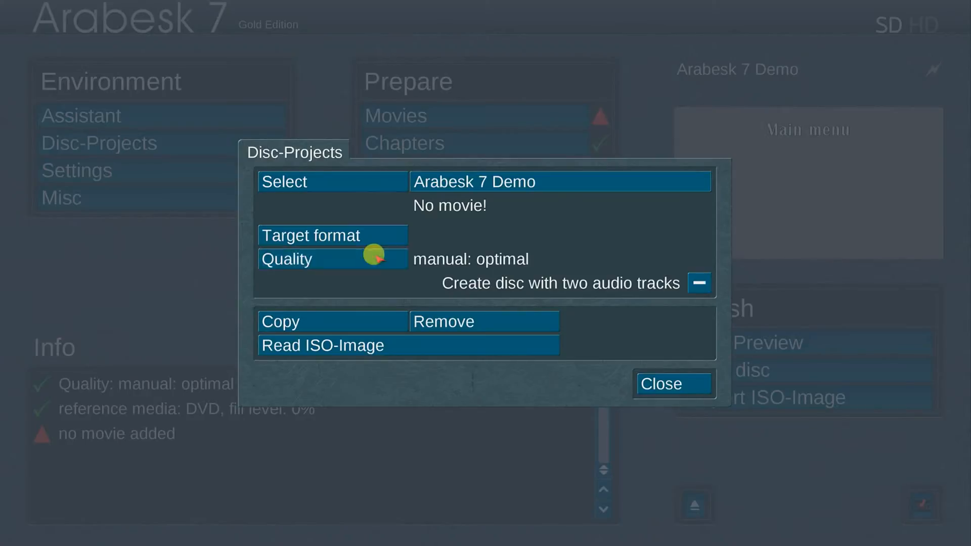
click(413, 220)
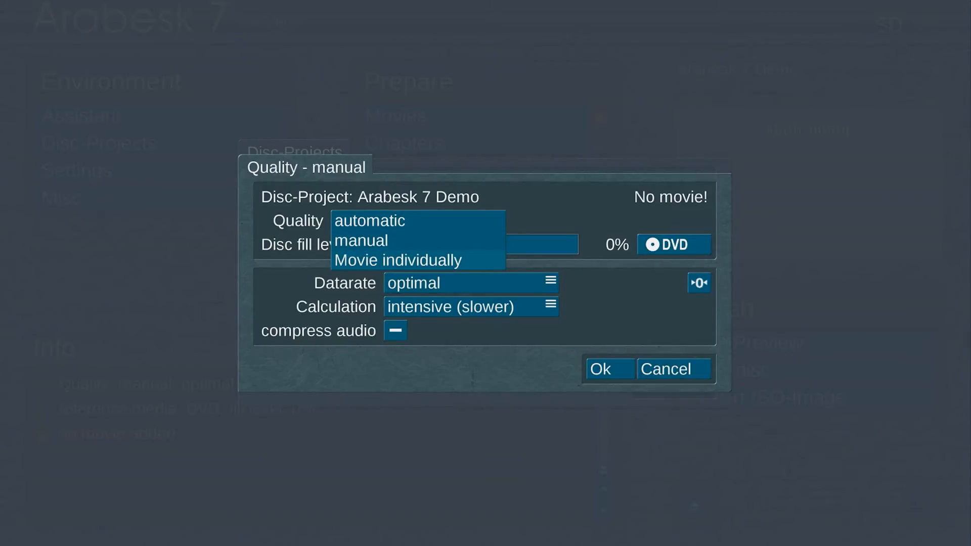
click(421, 216)
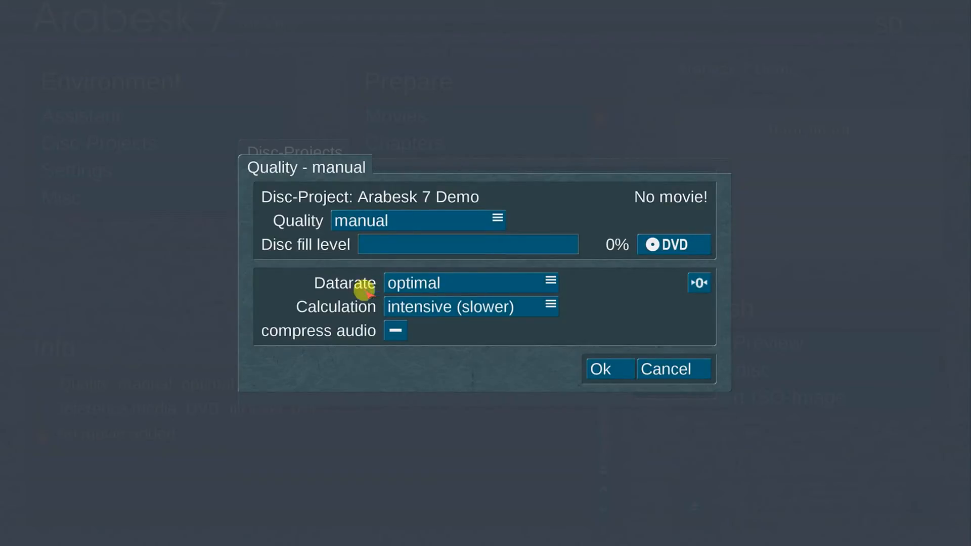
click(474, 284)
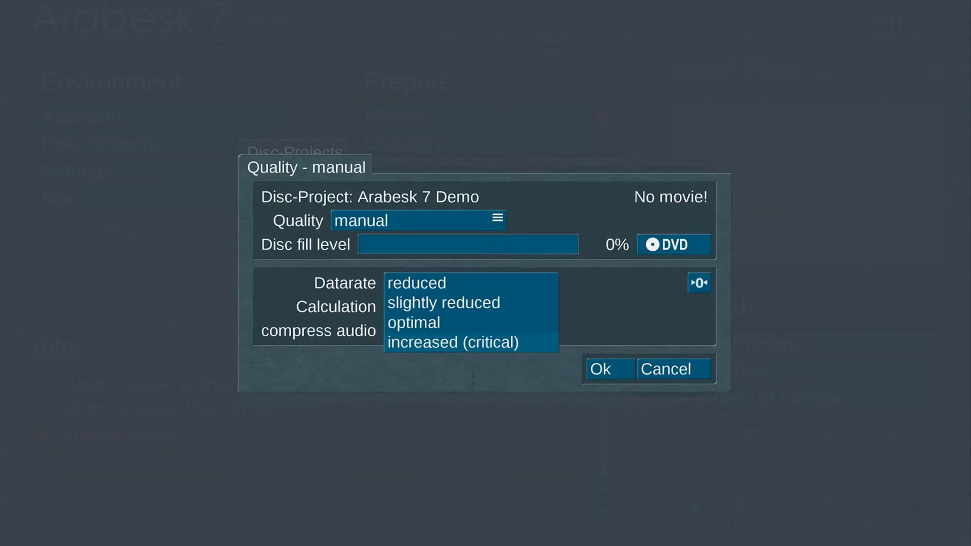
click(469, 280)
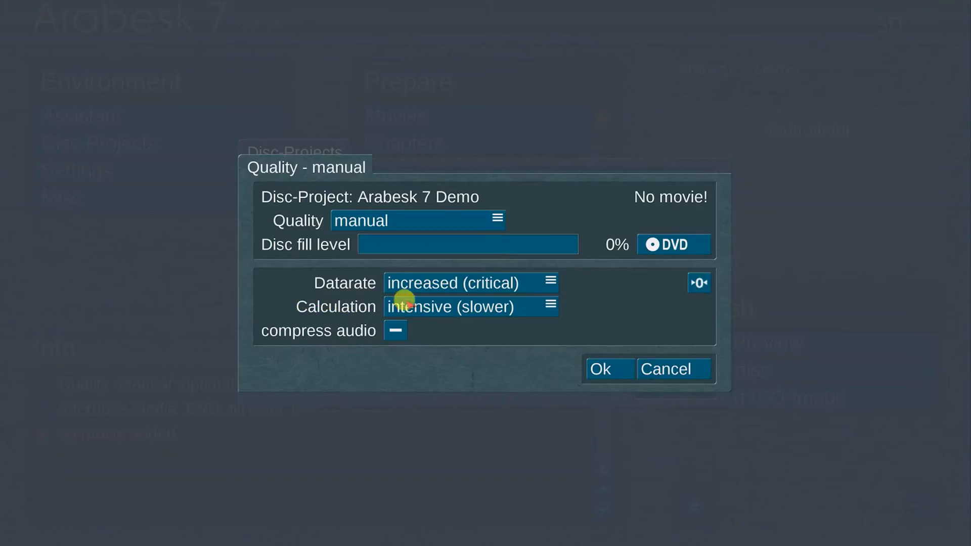
- Keep the calculation at intensive (slower), toggle audio compression on and back off, and accept the quality settings
click(521, 306)
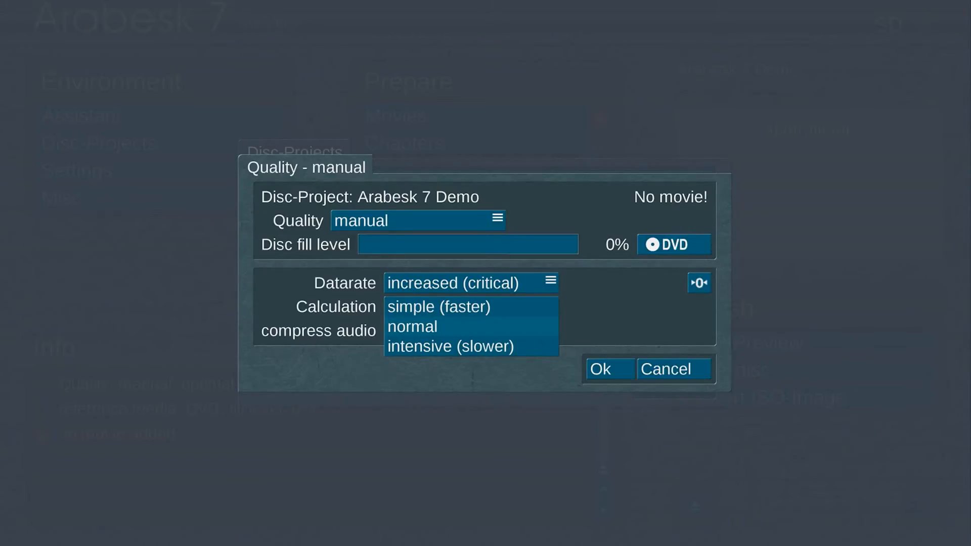
click(523, 307)
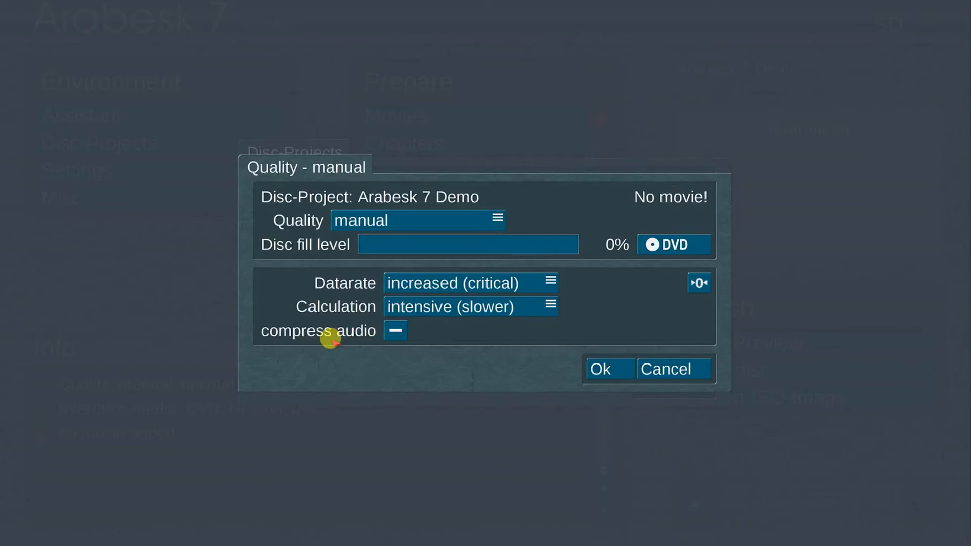
click(394, 331)
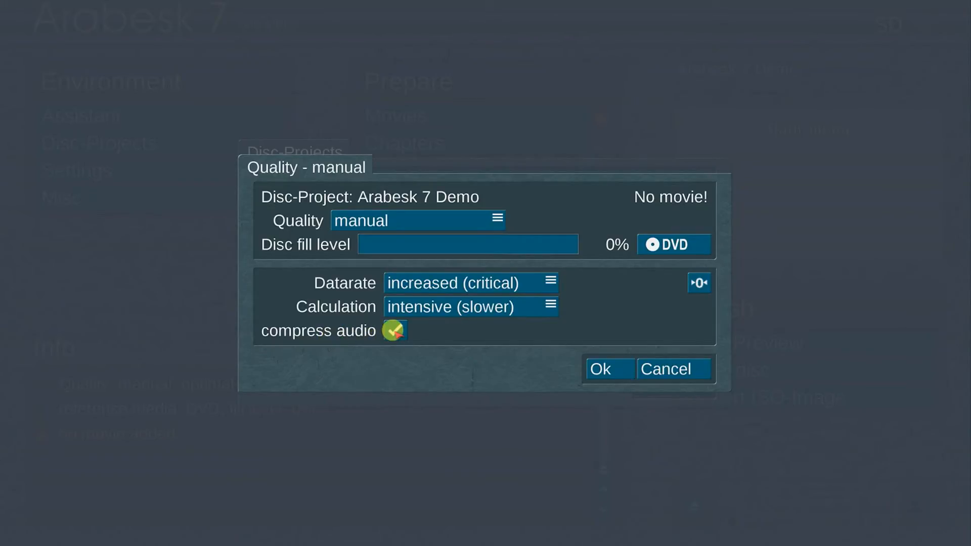
click(395, 332)
click(610, 367)
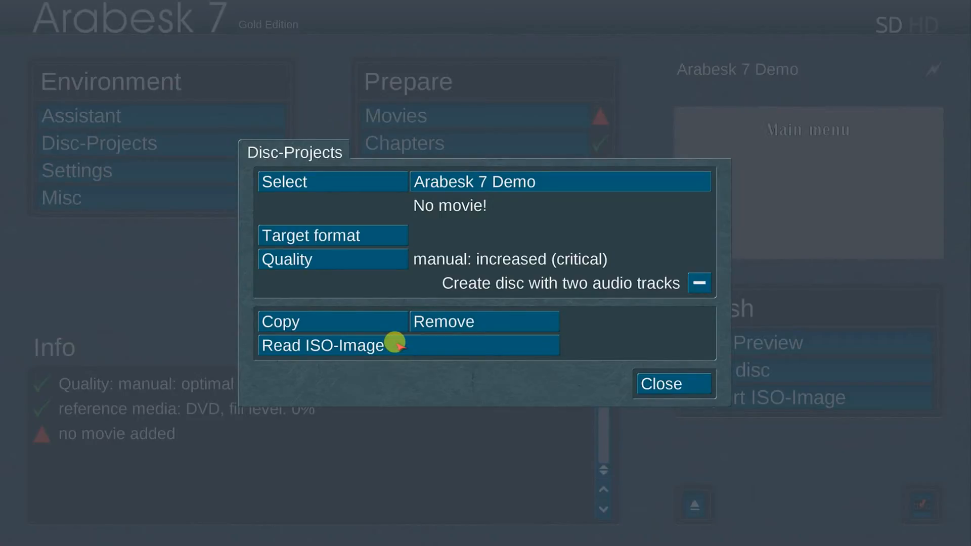
click(665, 380)
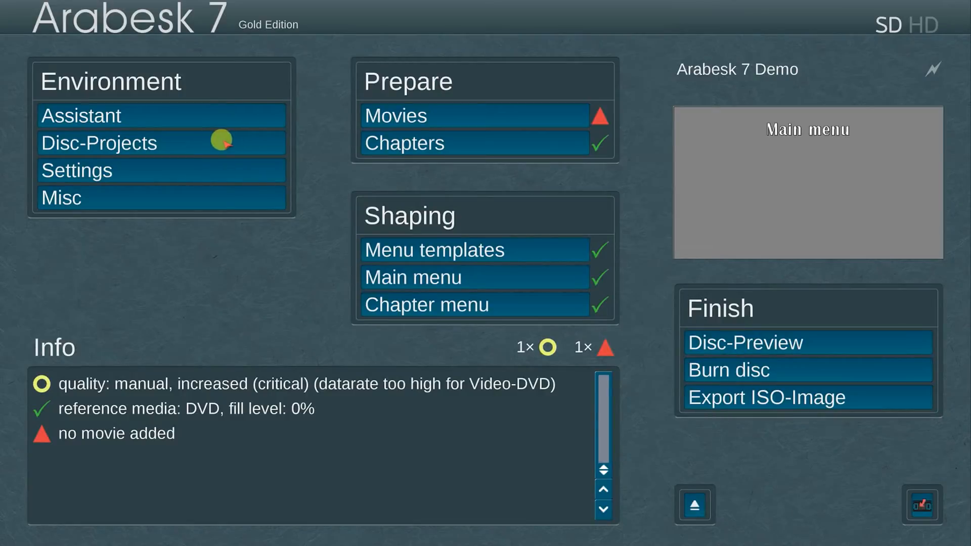
- Review the global settings that apply to all disc projects
click(216, 166)
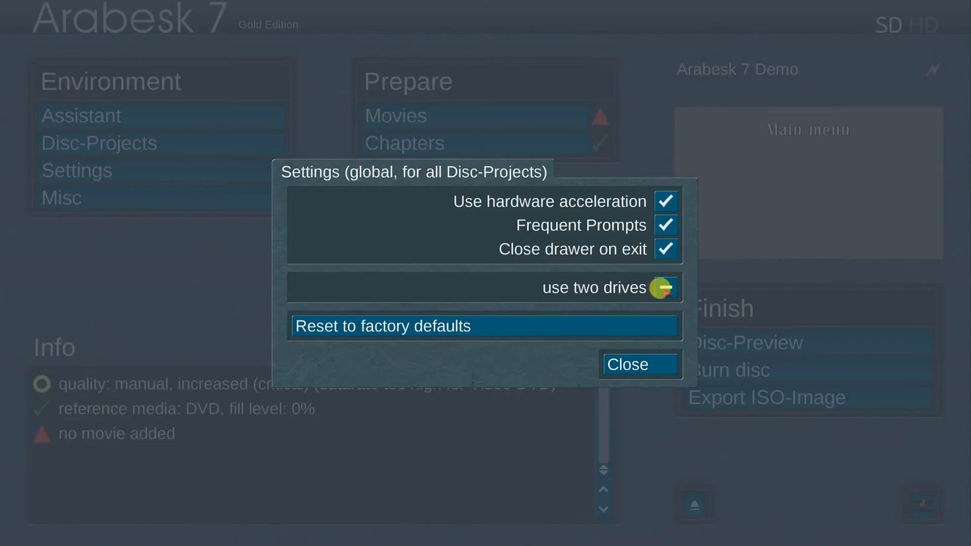
click(640, 362)
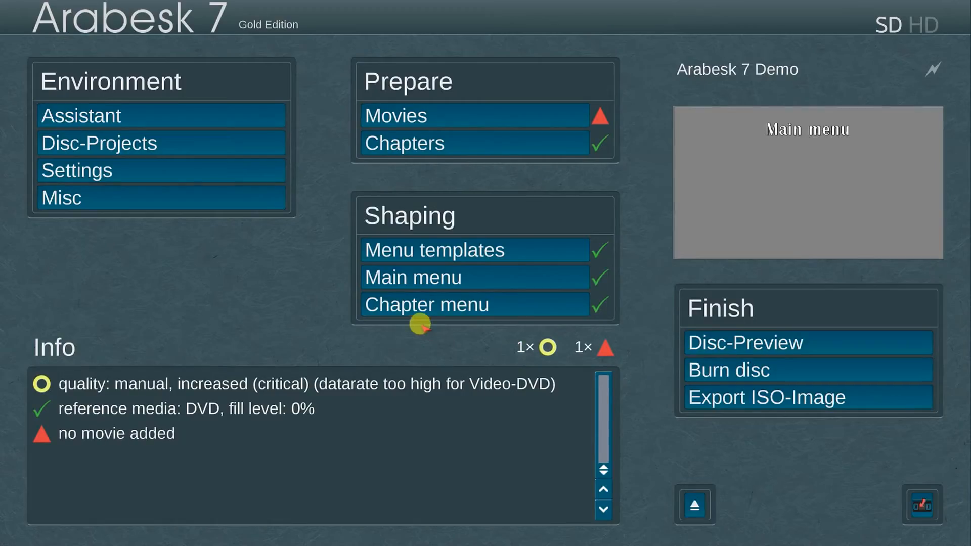
- Check the media info of the inserted disc and the drive info of the recorder
click(180, 194)
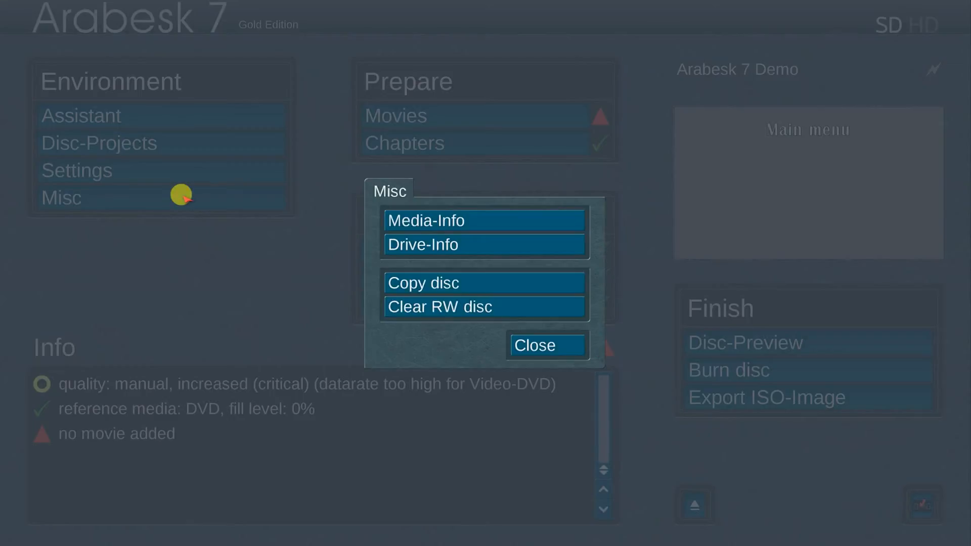
click(516, 220)
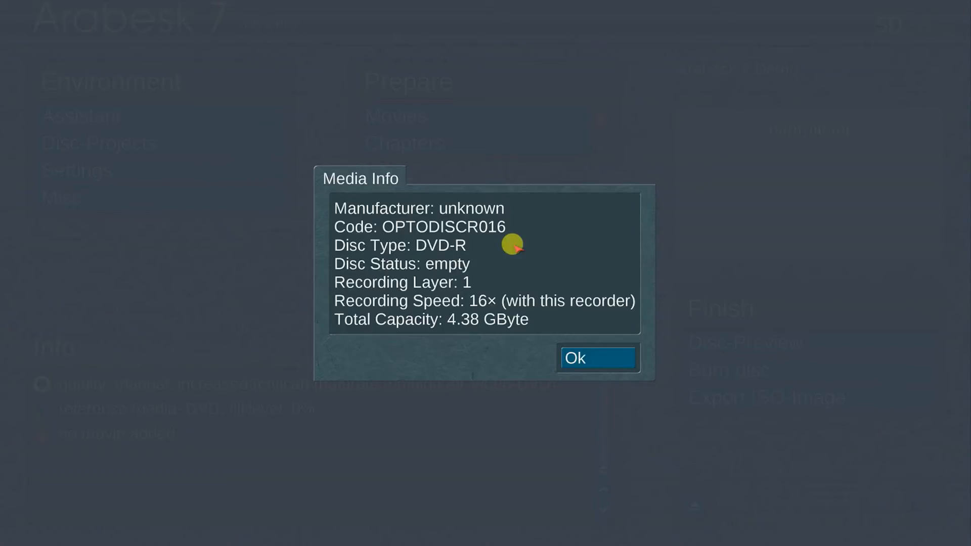
click(607, 355)
click(493, 244)
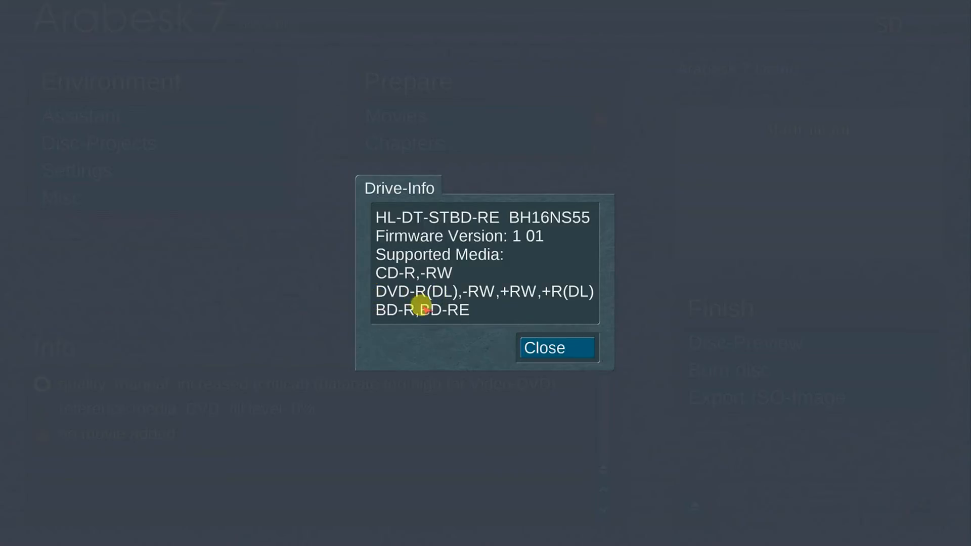
click(552, 347)
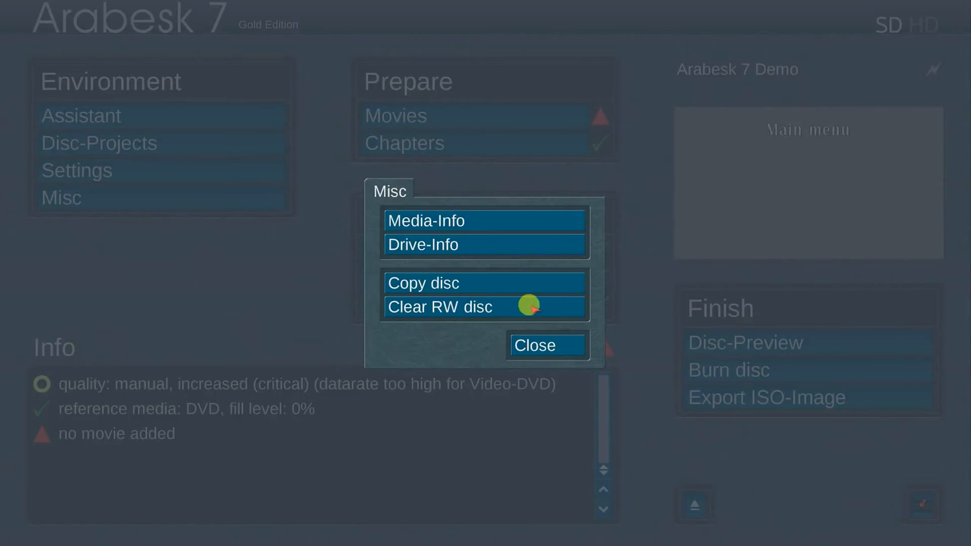
click(544, 345)
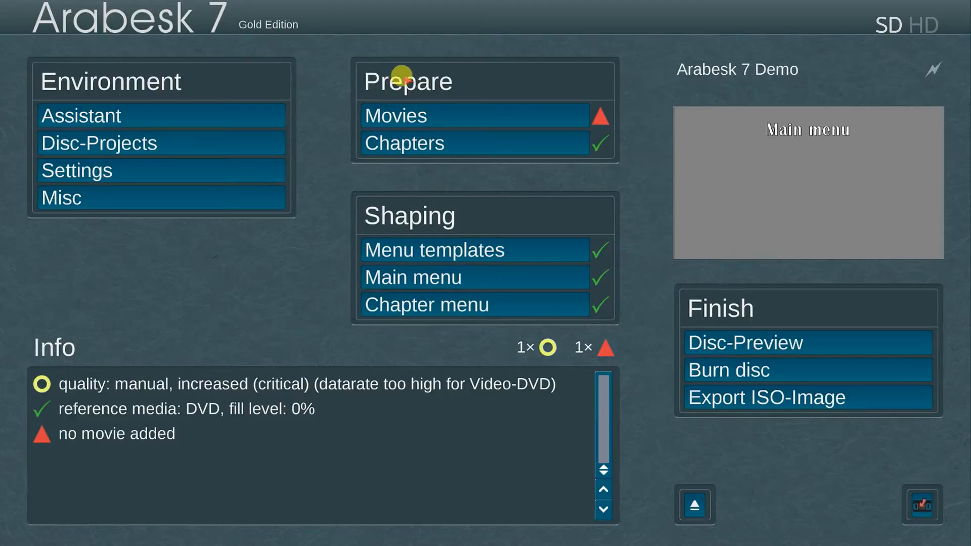
- Add the 2017 WCS Promo project as a movie to the Arabesk 7 Demo disc project
click(465, 114)
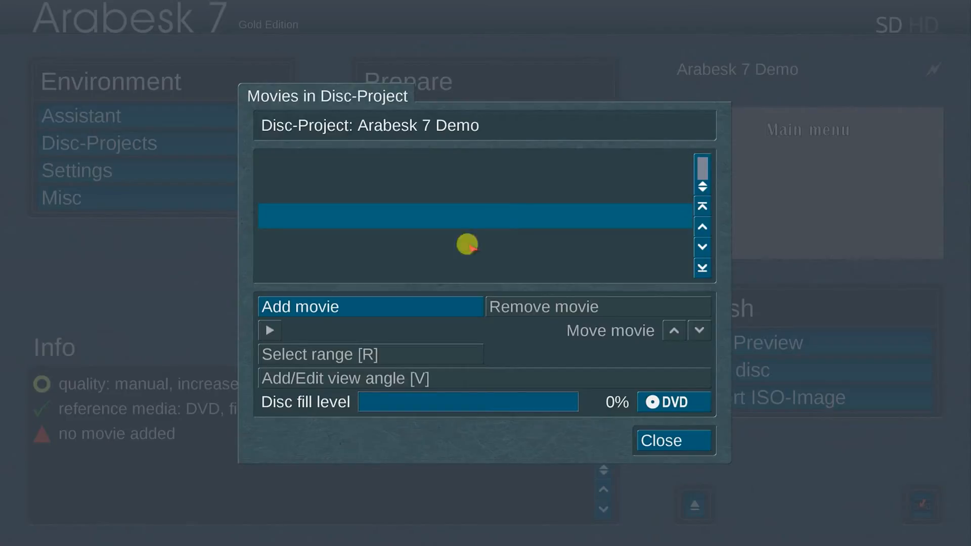
click(393, 302)
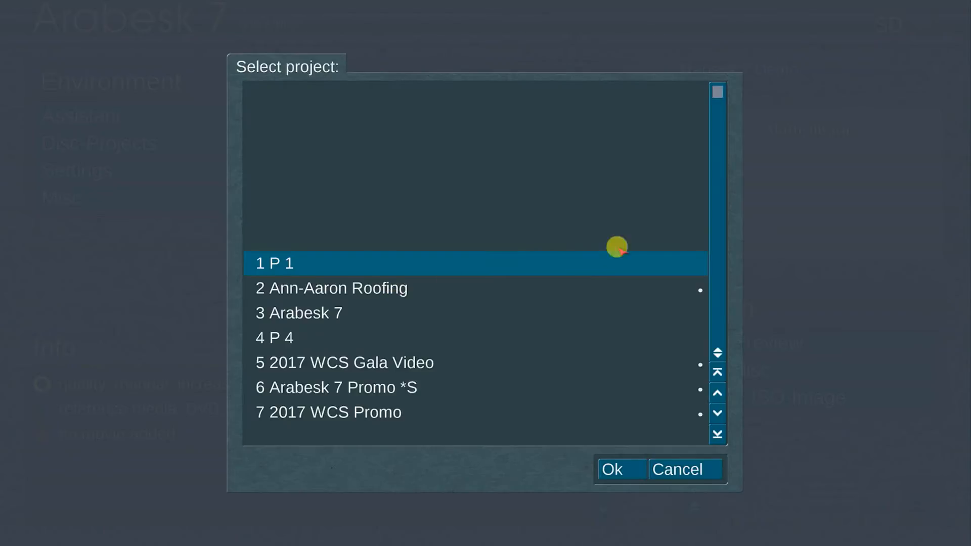
click(716, 205)
scroll(716, 205, down, 19)
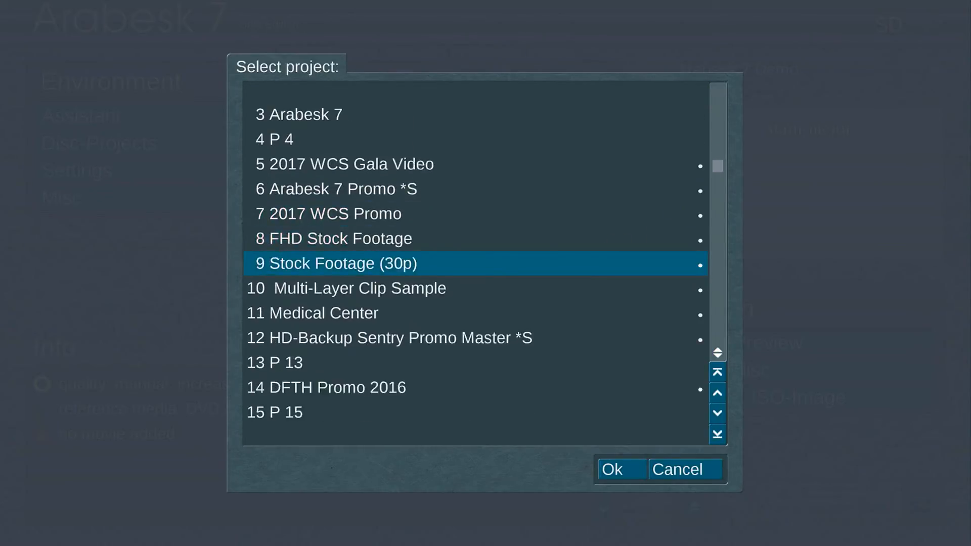
scroll(716, 204, up, 3)
scroll(707, 205, up, 15)
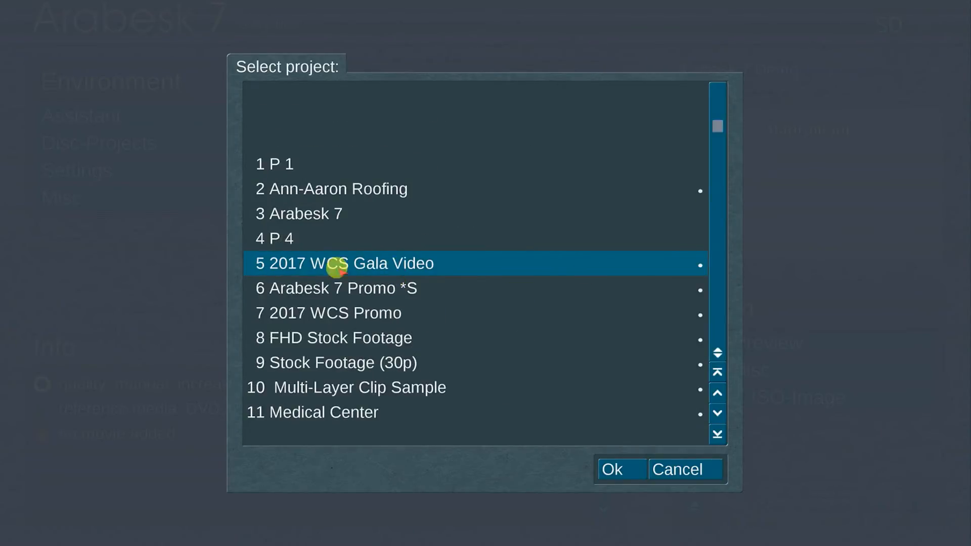
click(323, 311)
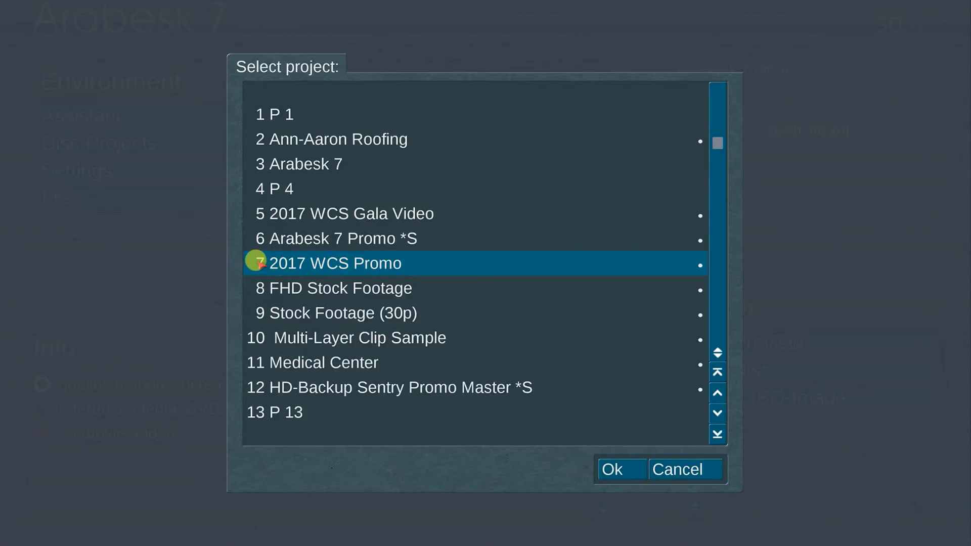
click(613, 470)
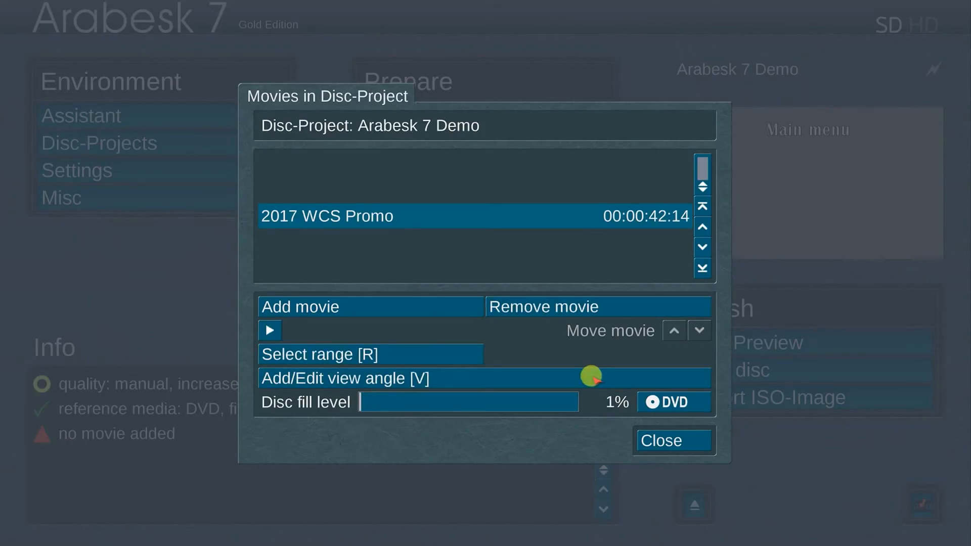
- Try the CD, DVD DL, Blu-ray 25GB and Blu-ray 50GB reference media for the fill level and return to DVD
click(676, 400)
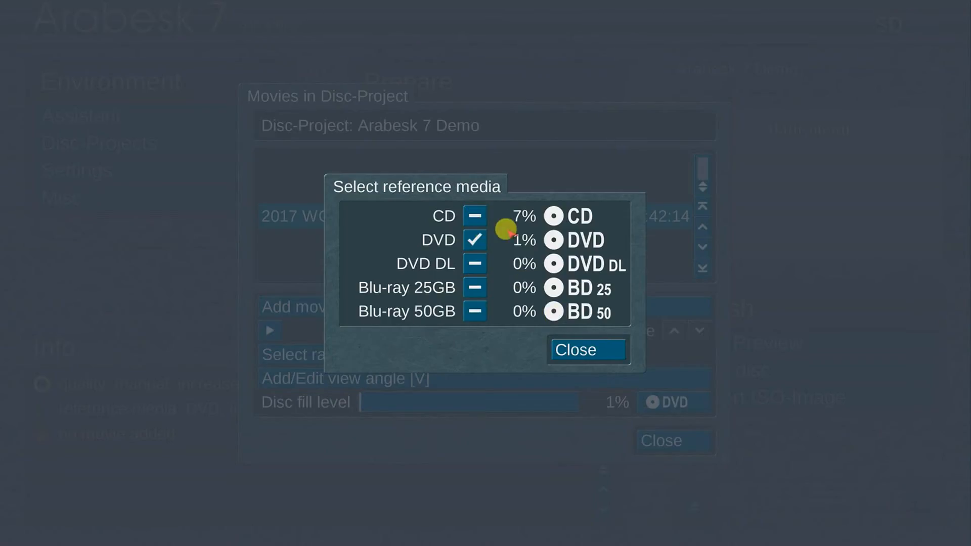
click(474, 215)
click(474, 239)
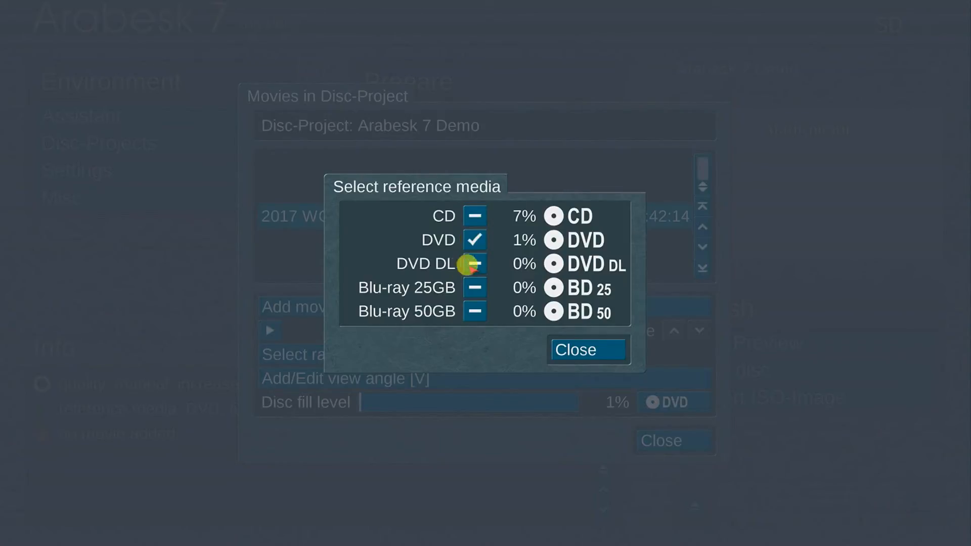
click(473, 261)
click(472, 284)
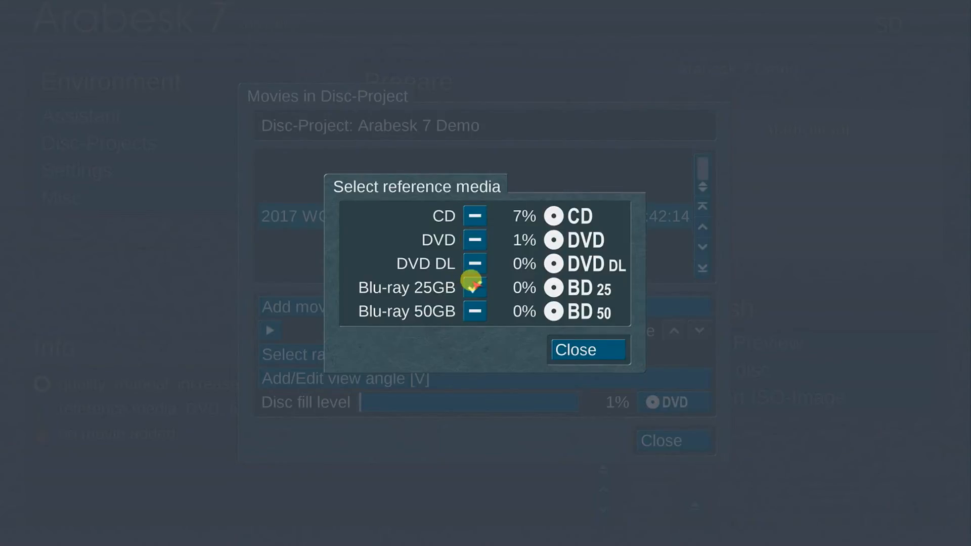
click(470, 309)
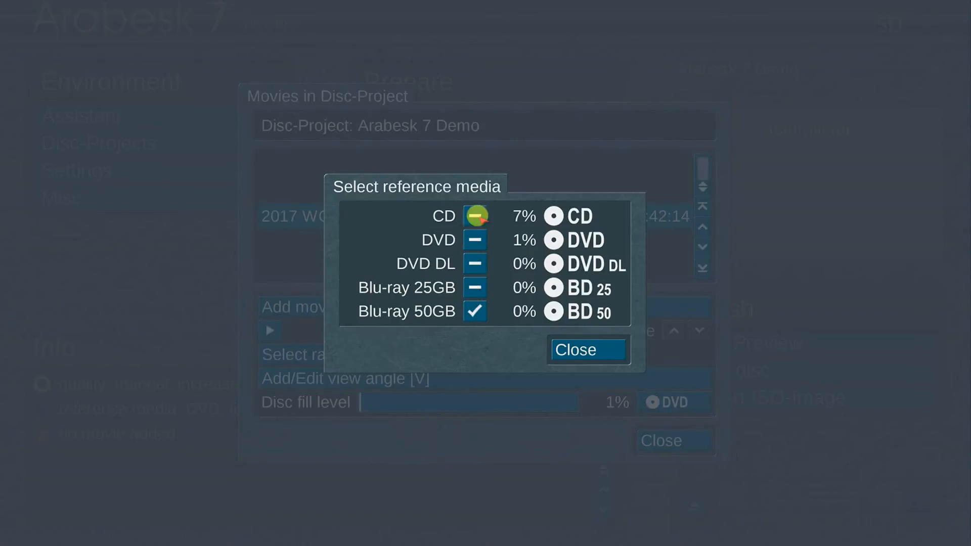
click(469, 236)
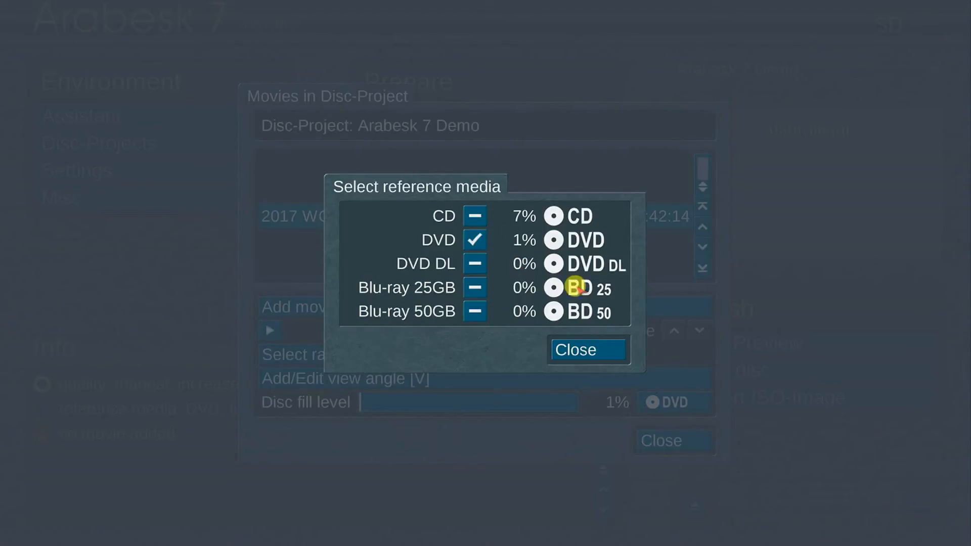
click(572, 349)
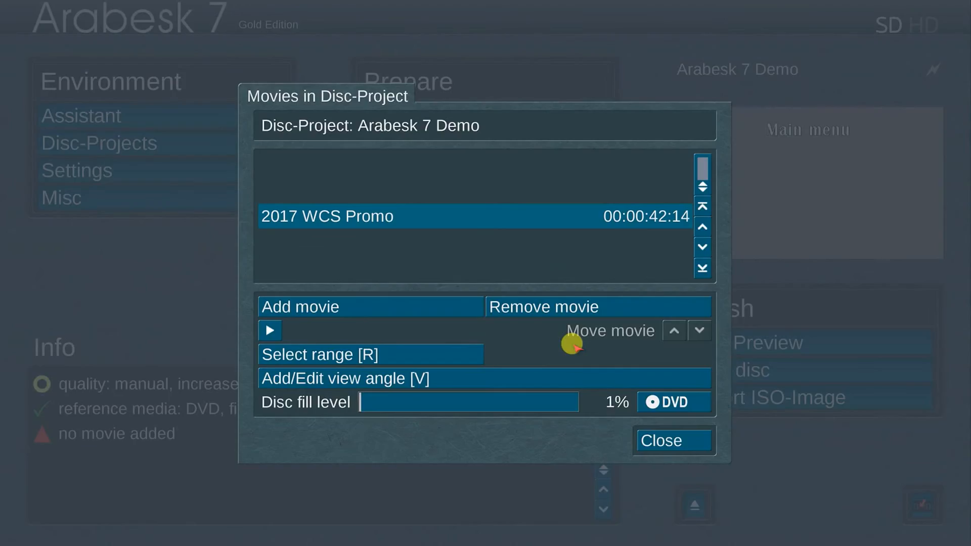
- Leave the movie list and set the chapter partitioning of 2017 WCS Promo to adopt from Bogart
click(675, 440)
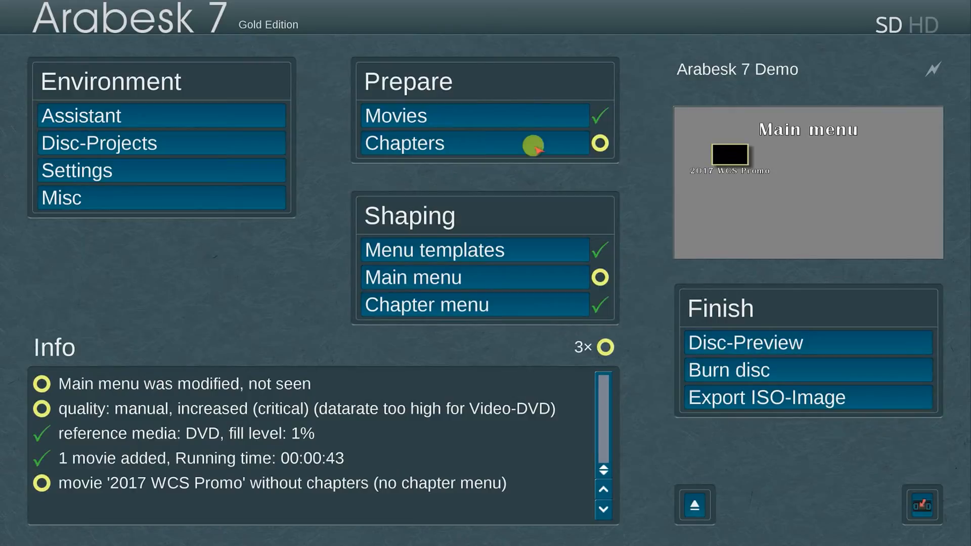
click(490, 140)
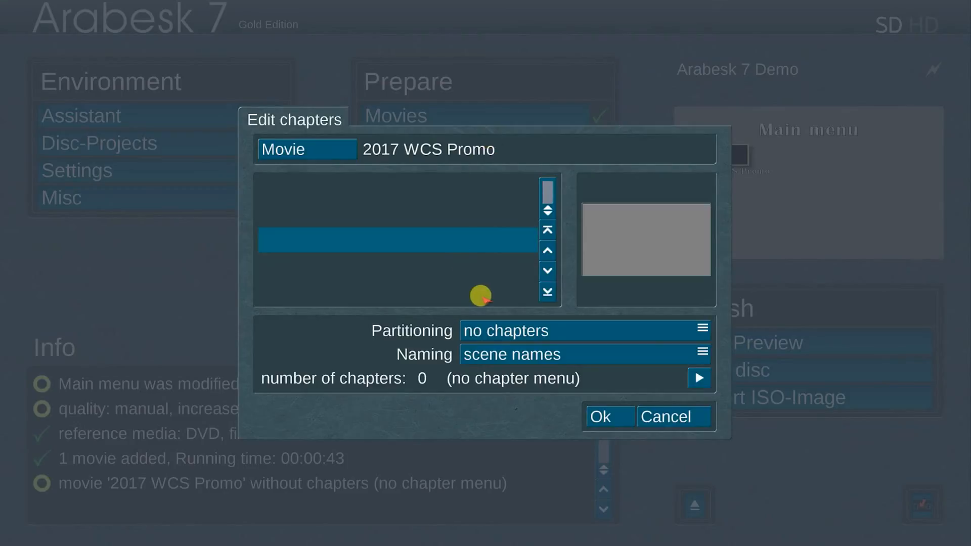
click(644, 328)
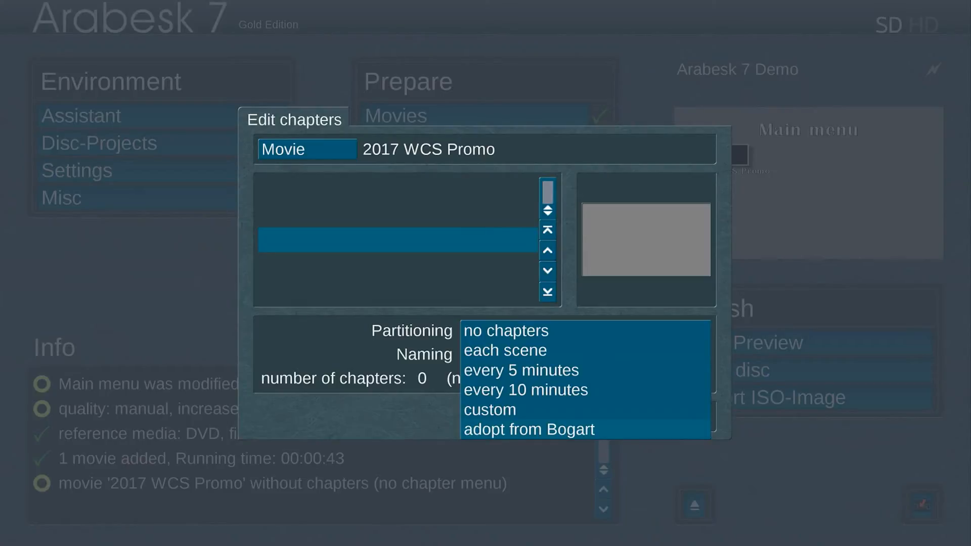
click(586, 430)
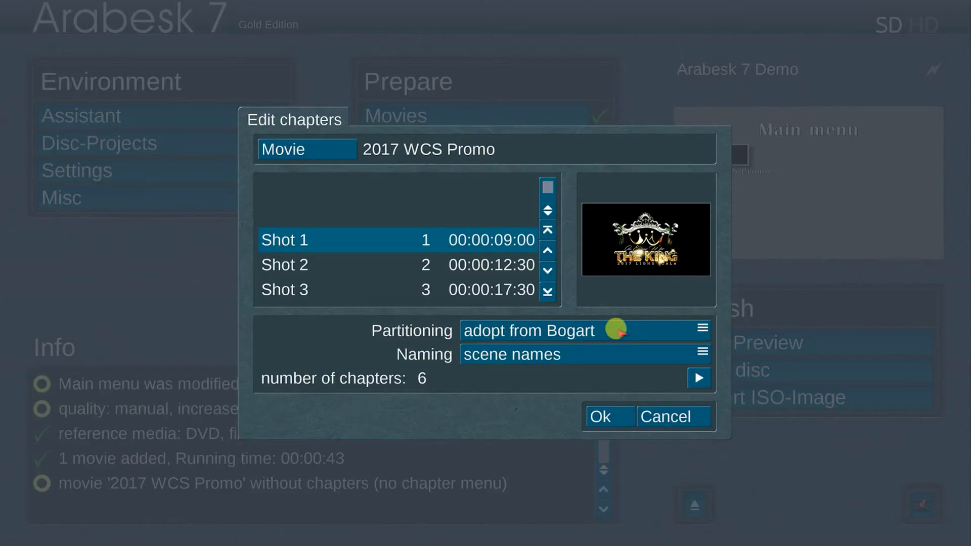
- Go through the adopted chapters with their preview frames from Shot 1 to Shot 6 and back, and accept the chapter settings
click(548, 272)
click(547, 272)
click(548, 271)
click(547, 269)
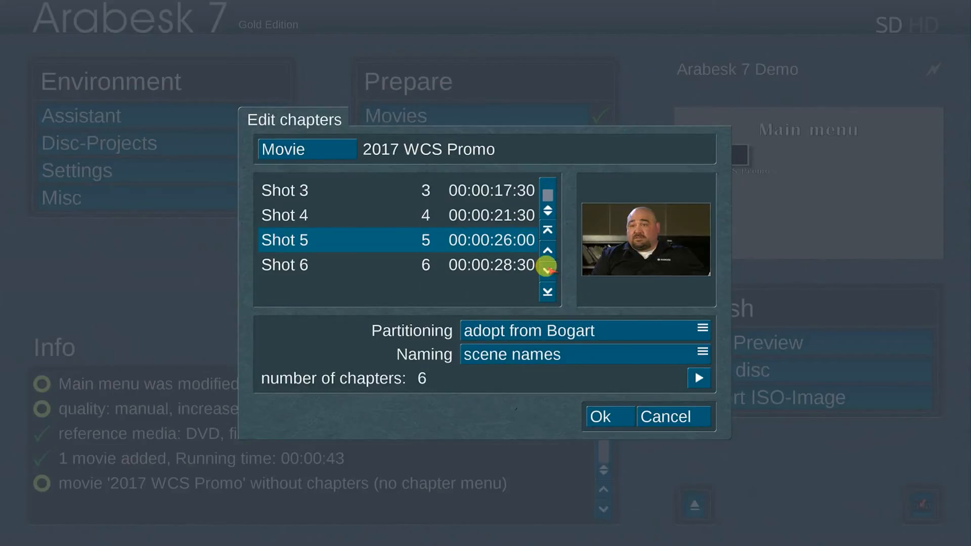
click(547, 267)
click(547, 247)
click(546, 247)
click(546, 248)
click(546, 248)
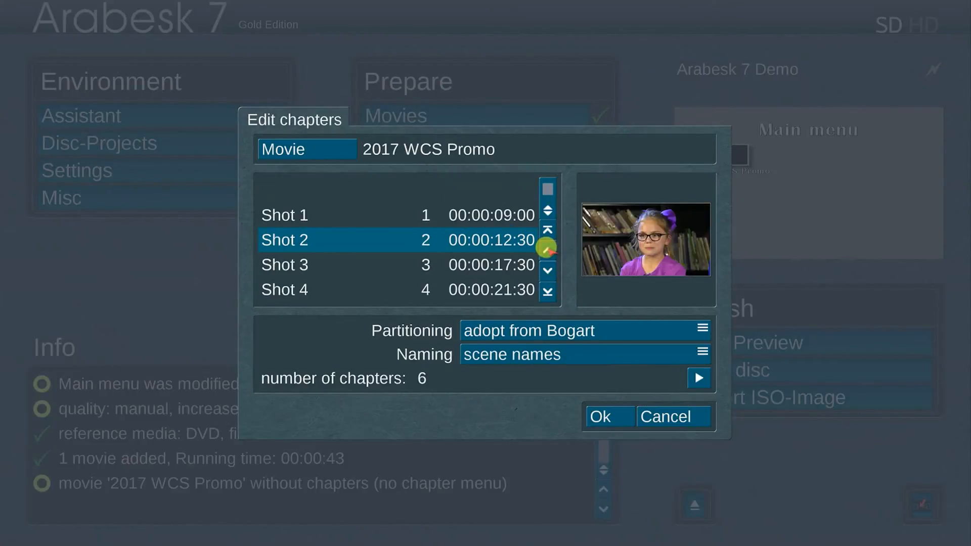
click(546, 248)
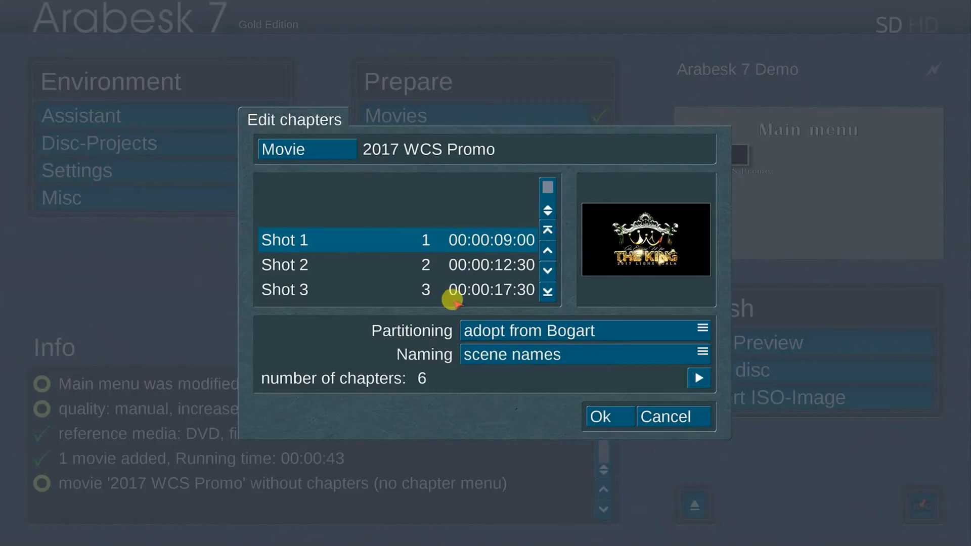
key(Return)
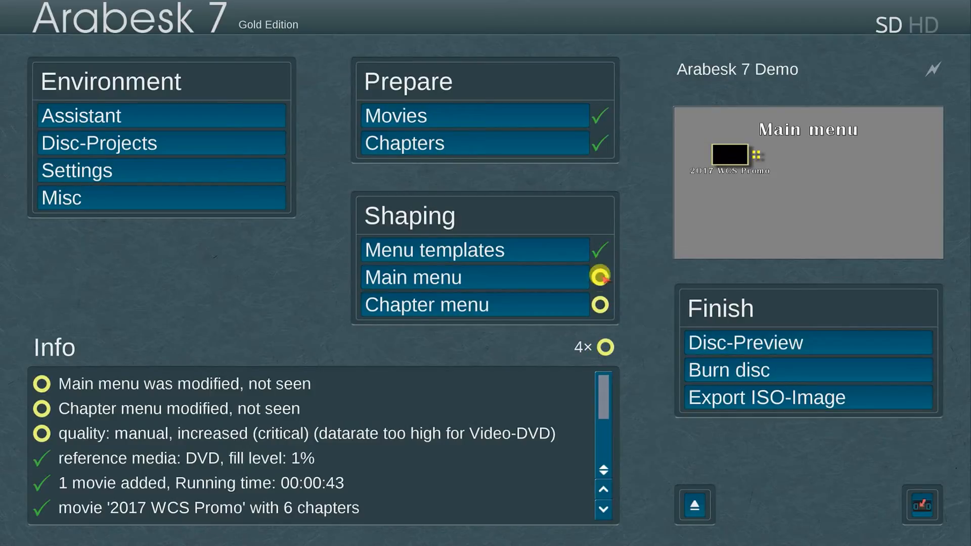
- Load the Sun menu template for the main and chapter menus
click(517, 245)
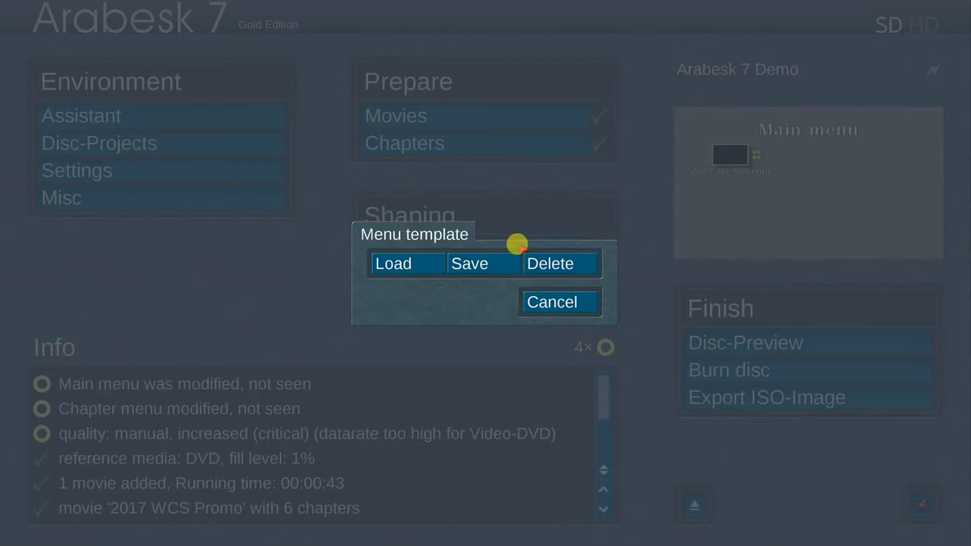
click(402, 261)
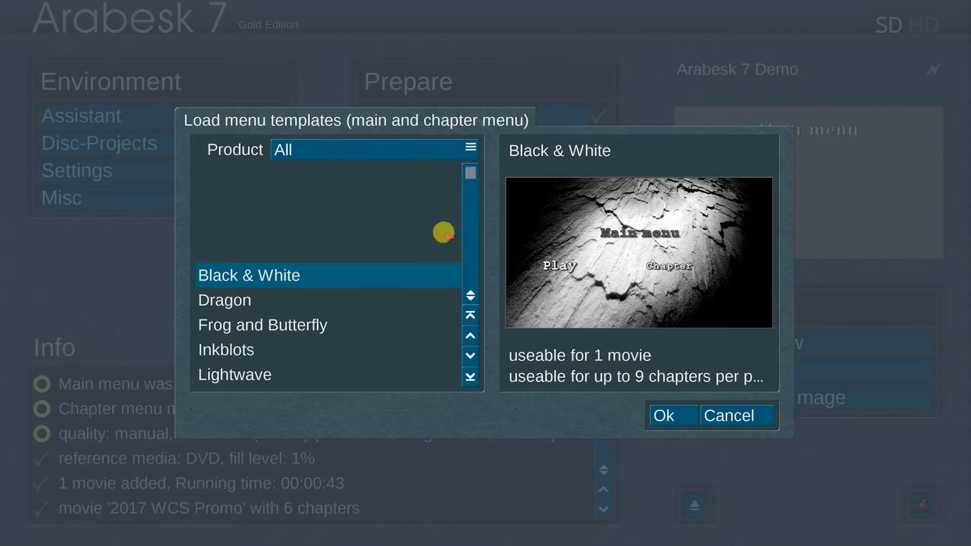
drag(469, 210, 469, 316)
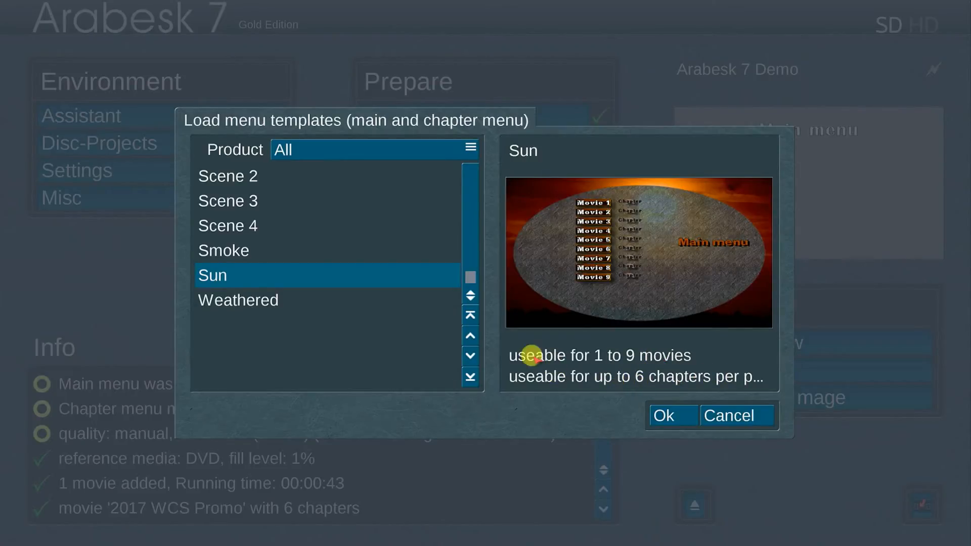
click(674, 415)
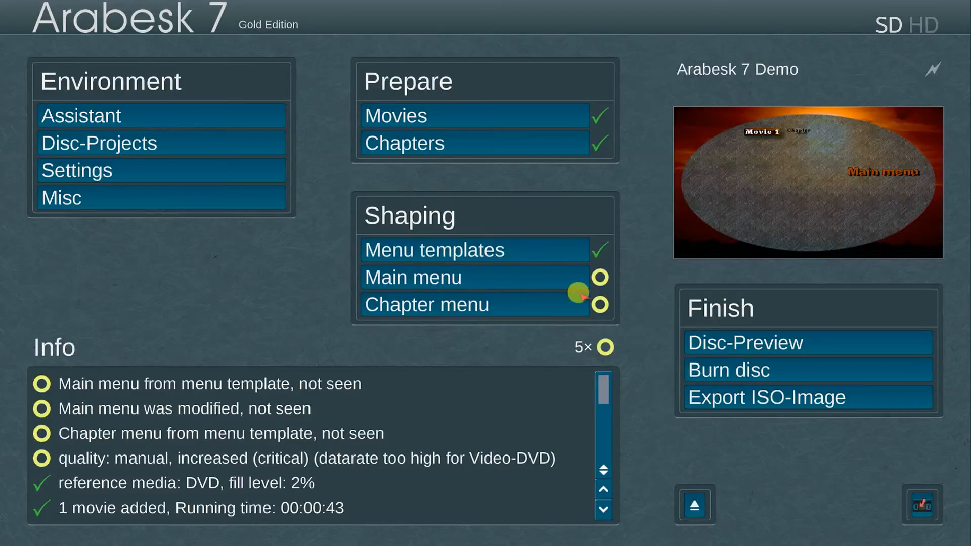
- Set the main menu's movie playback to repeated play, keep Disc-Start on Menu, and return to the project overview
click(494, 277)
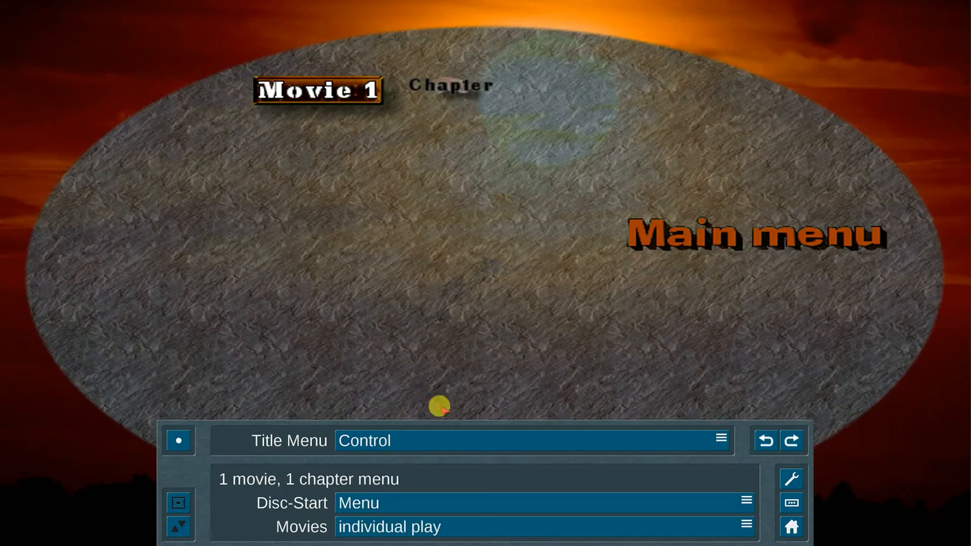
click(427, 433)
right_click(427, 433)
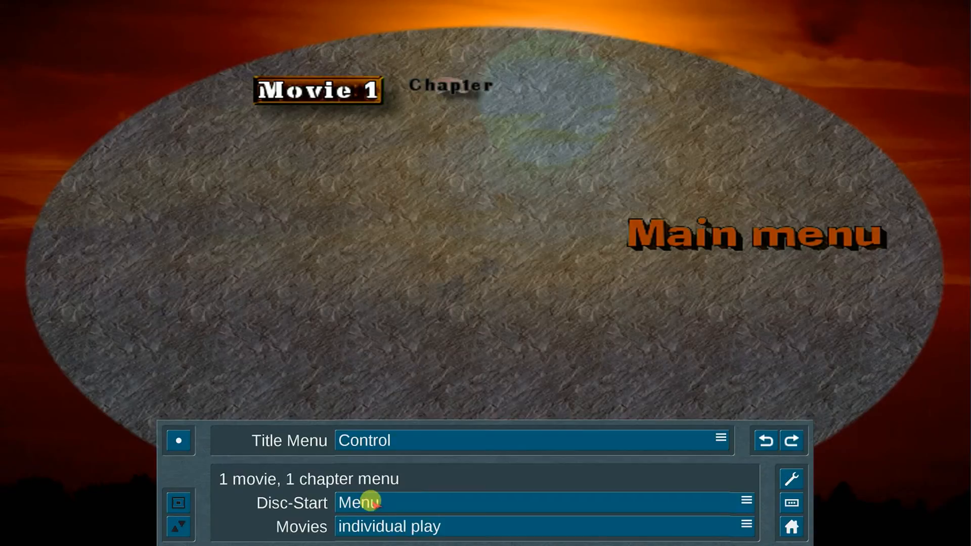
click(457, 526)
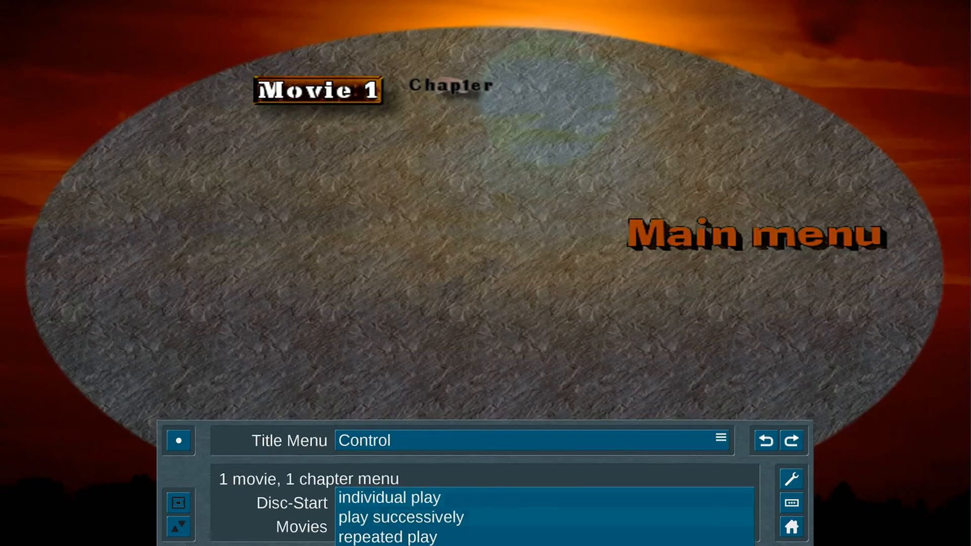
click(438, 536)
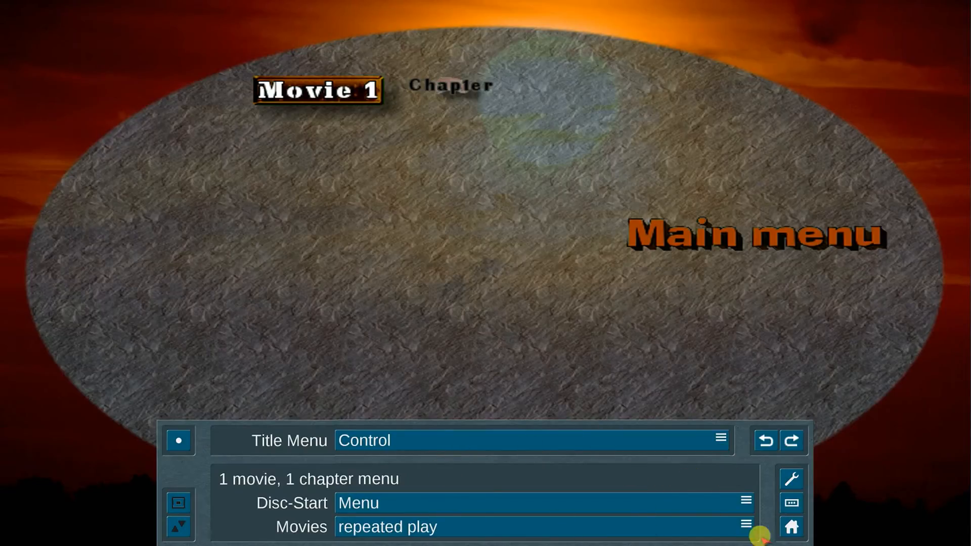
click(792, 527)
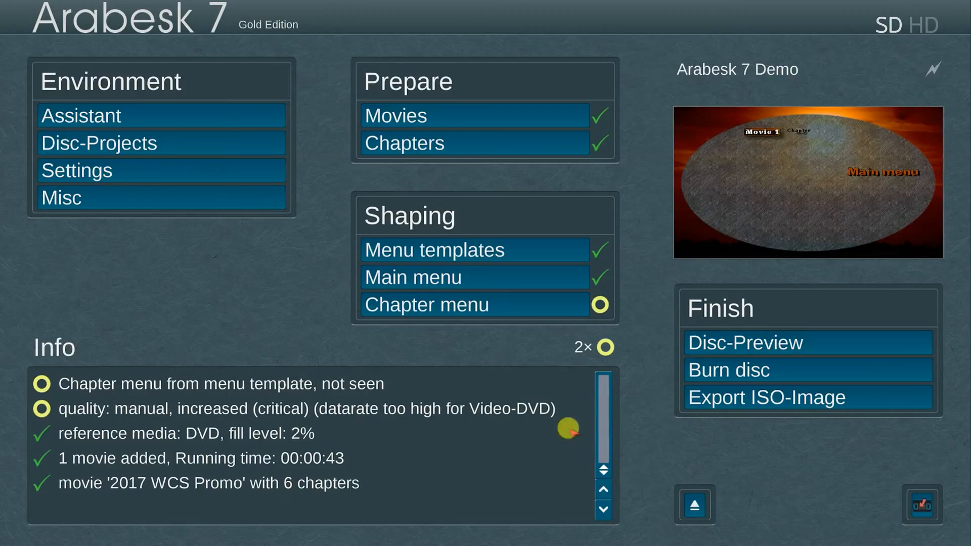
- Open the main menu for editing and bring up the image selection for its background
click(493, 276)
click(364, 441)
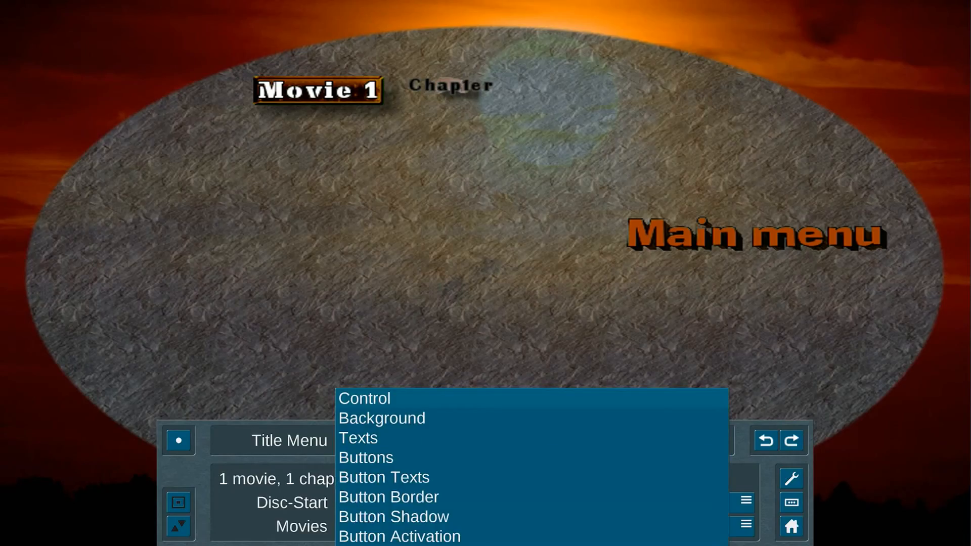
click(440, 419)
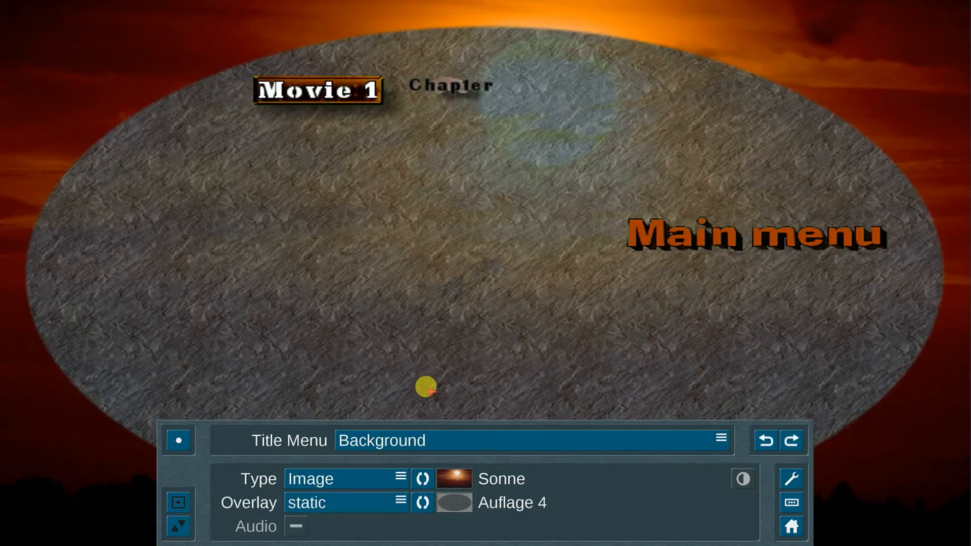
click(456, 478)
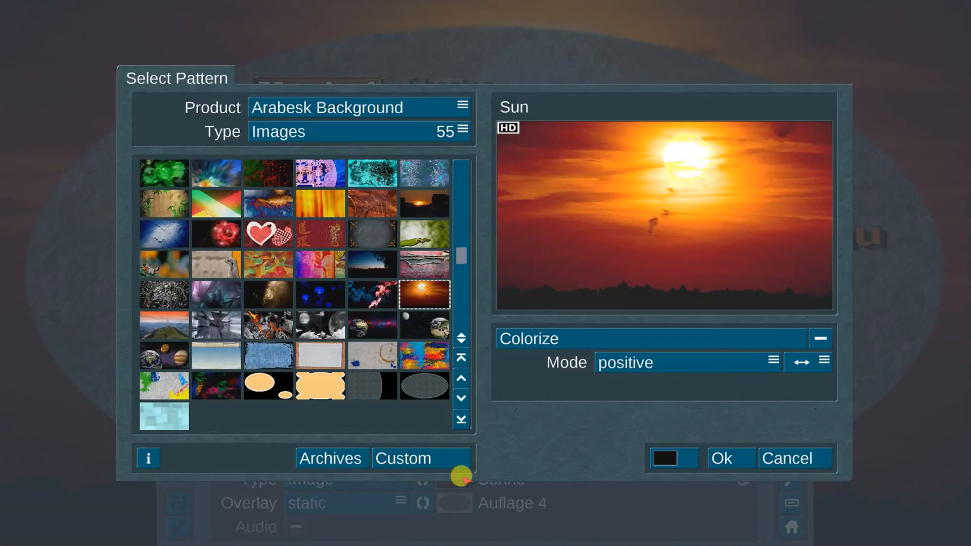
- Preview other background images such as Rose, Bamboo and Coins, and accept the Sun image for the main menu
click(362, 261)
click(268, 293)
click(230, 274)
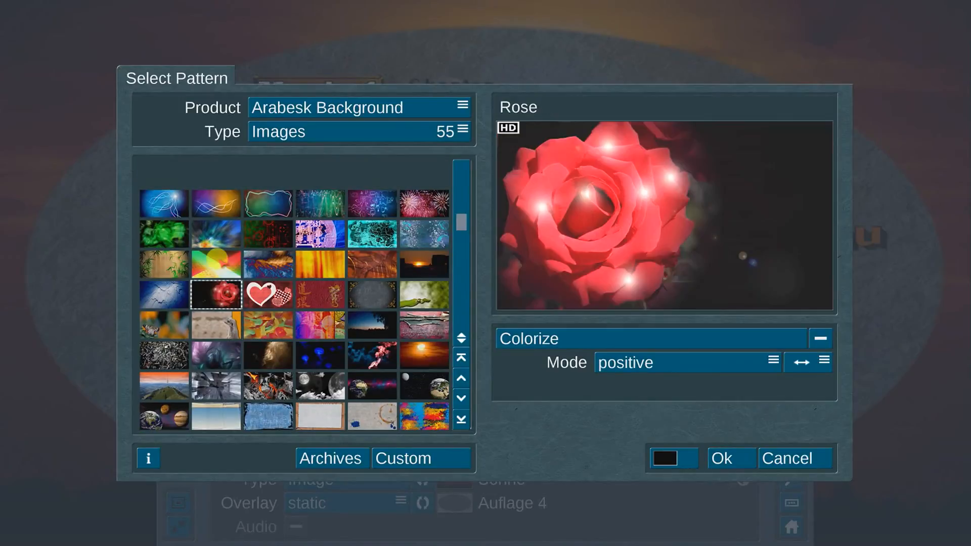
click(173, 255)
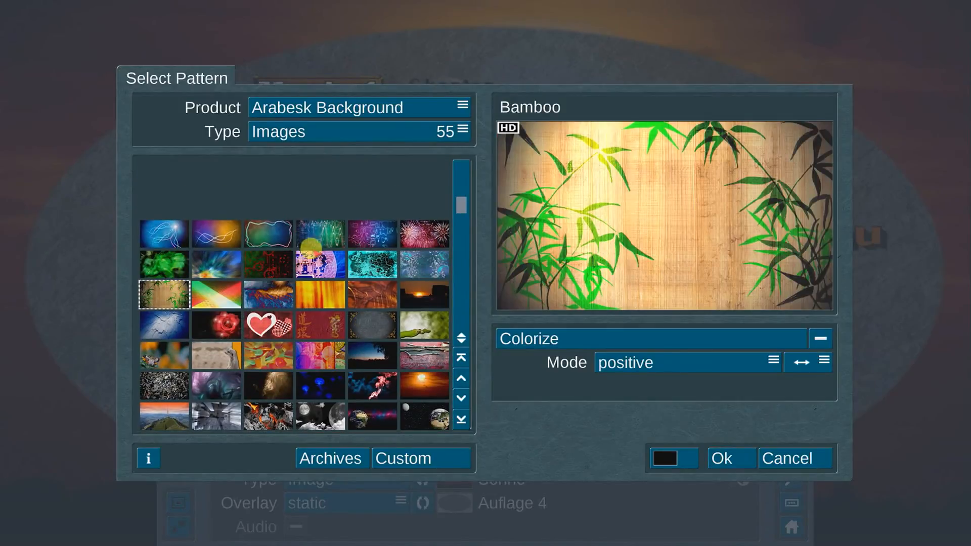
click(318, 261)
click(325, 380)
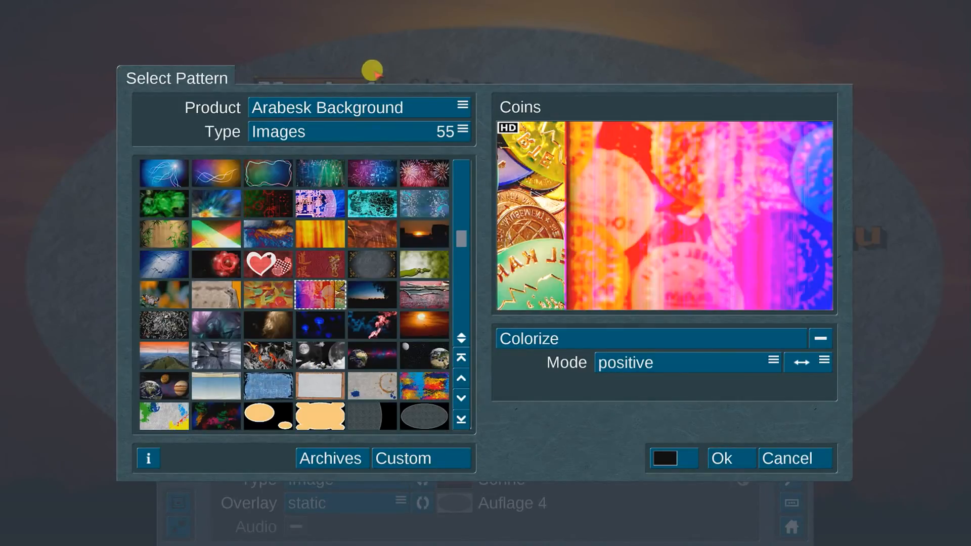
click(426, 318)
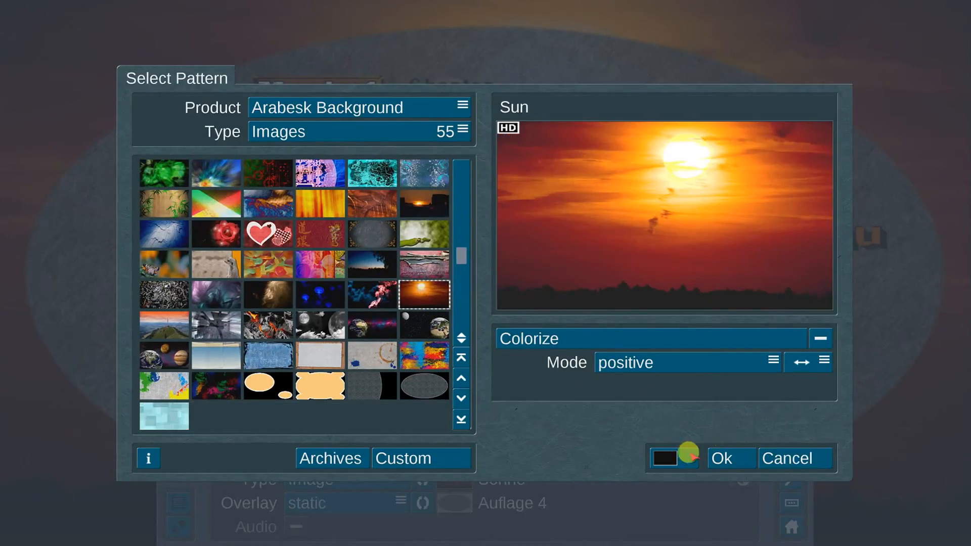
click(721, 457)
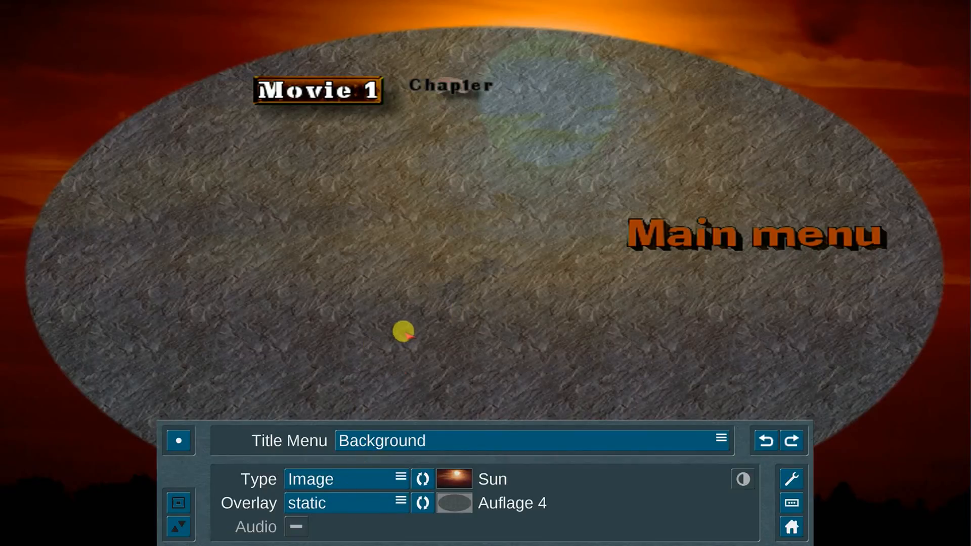
click(331, 485)
click(323, 516)
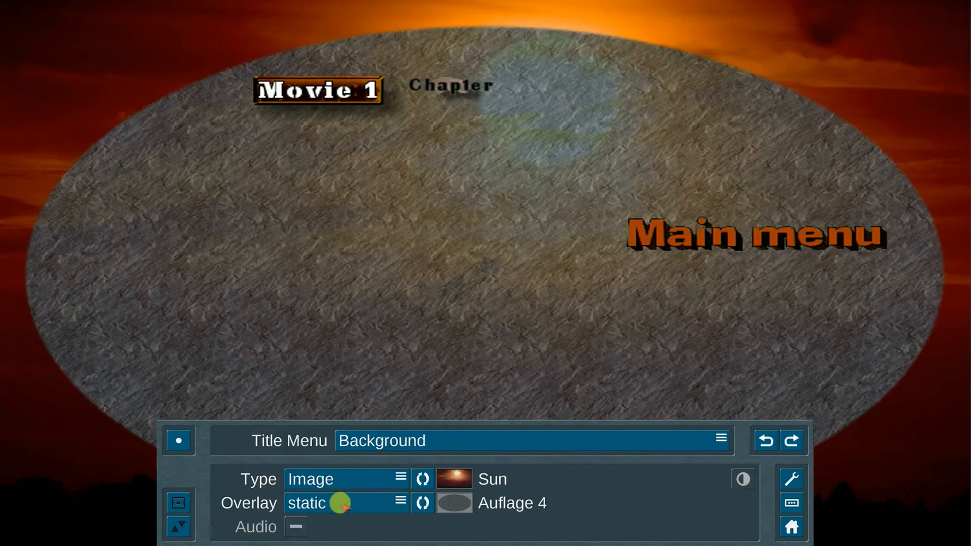
- Set the font of the "Main menu" title text to DIN-Bold
click(436, 440)
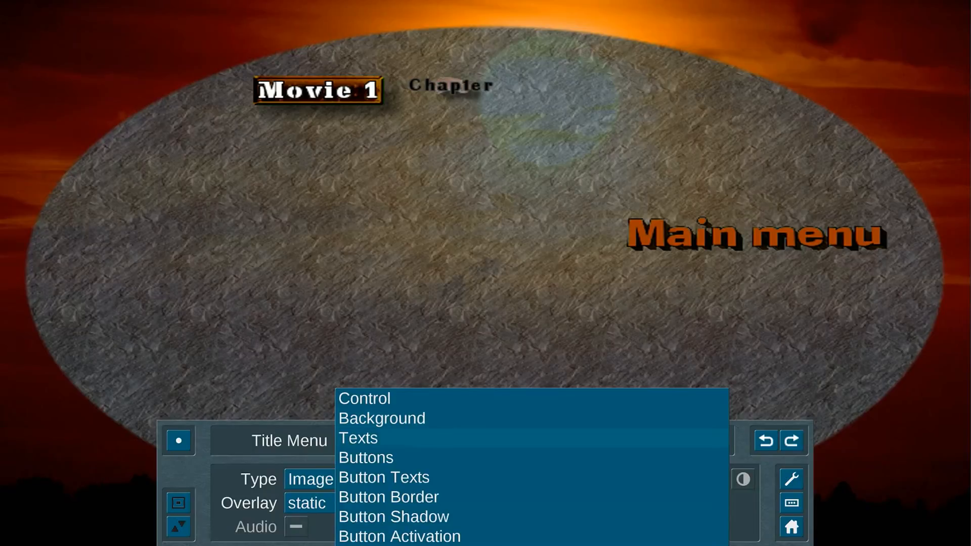
click(448, 438)
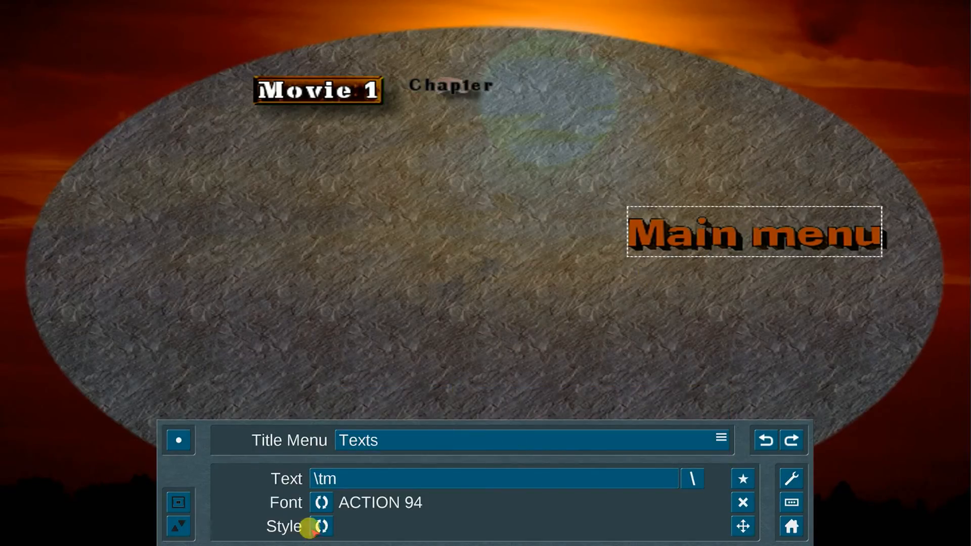
click(320, 502)
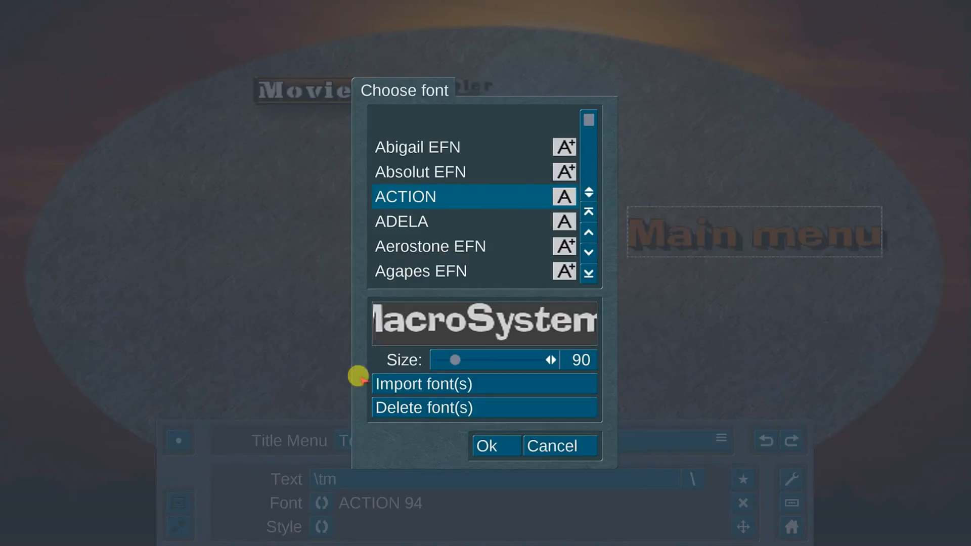
scroll(430, 242, down, 8)
scroll(427, 242, down, 20)
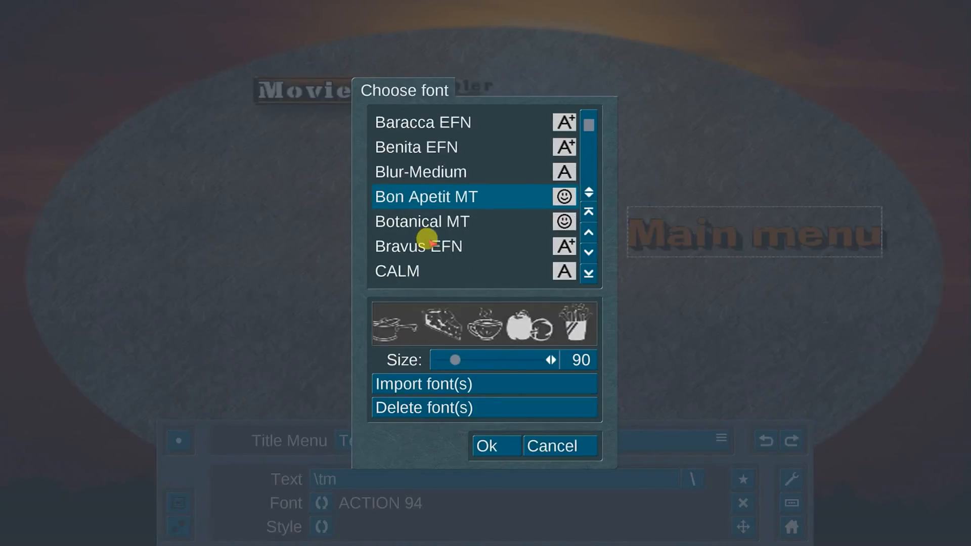
scroll(428, 242, down, 4)
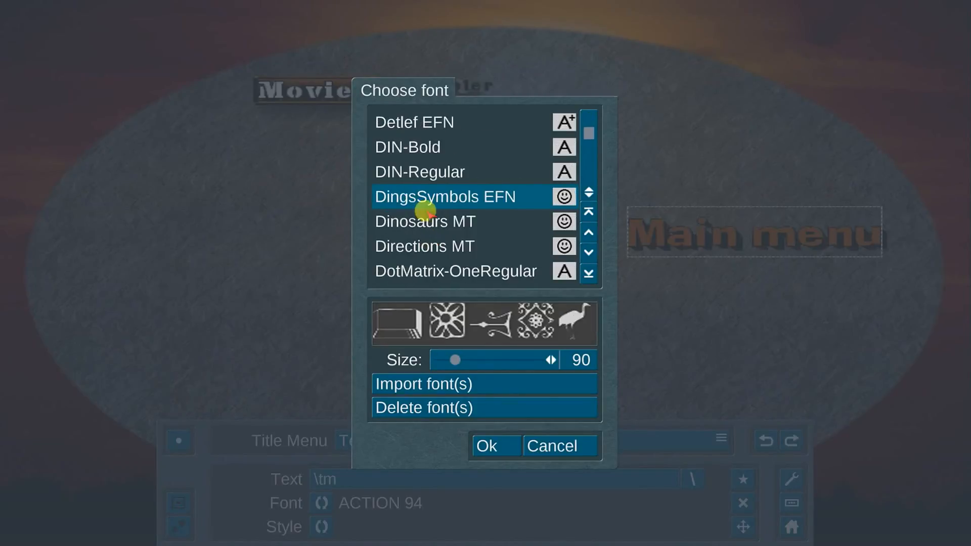
scroll(430, 145, up, 2)
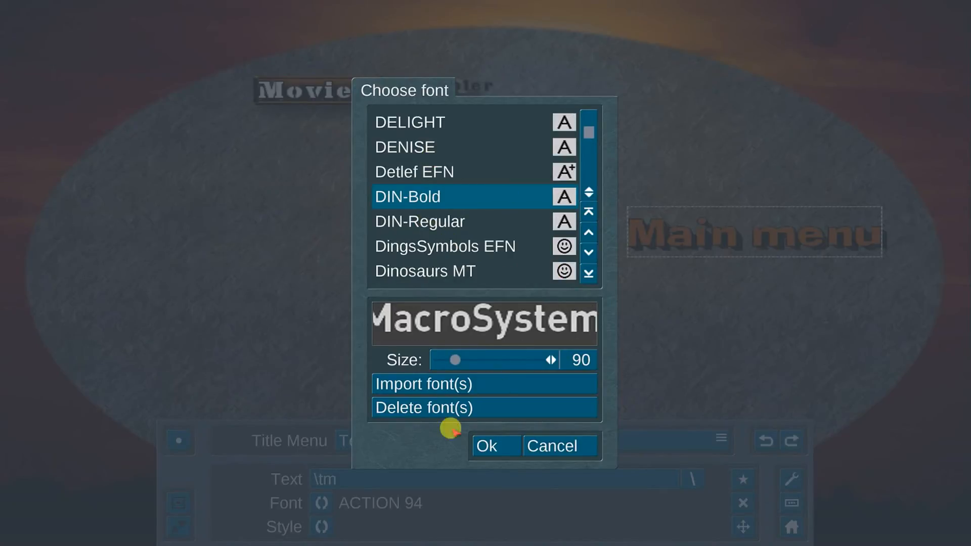
click(489, 443)
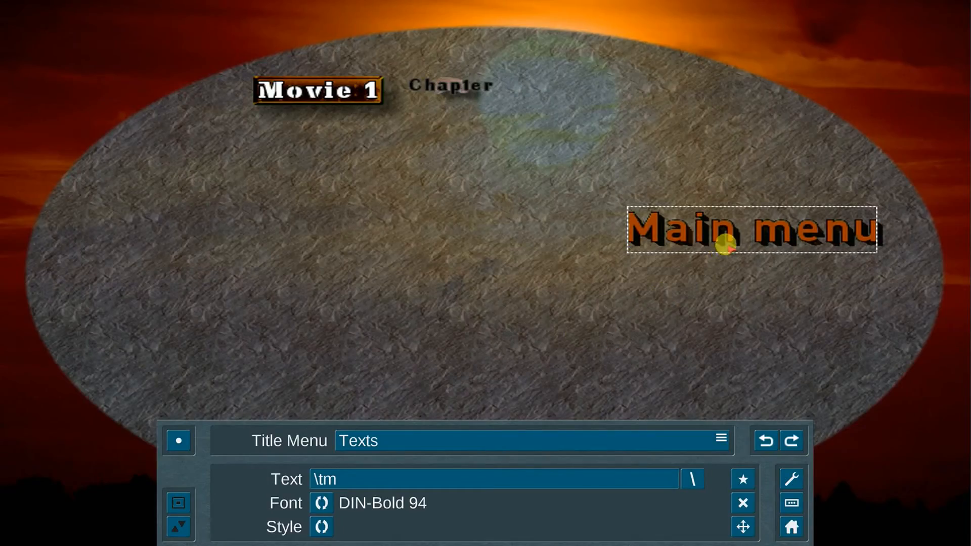
- Turn on smoothing in the style of the "Main menu" title text
click(320, 525)
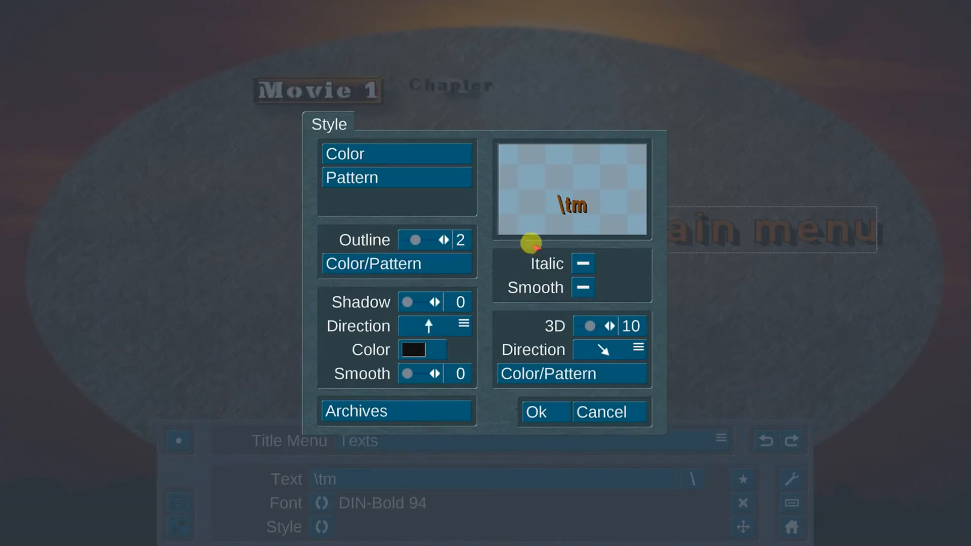
click(584, 287)
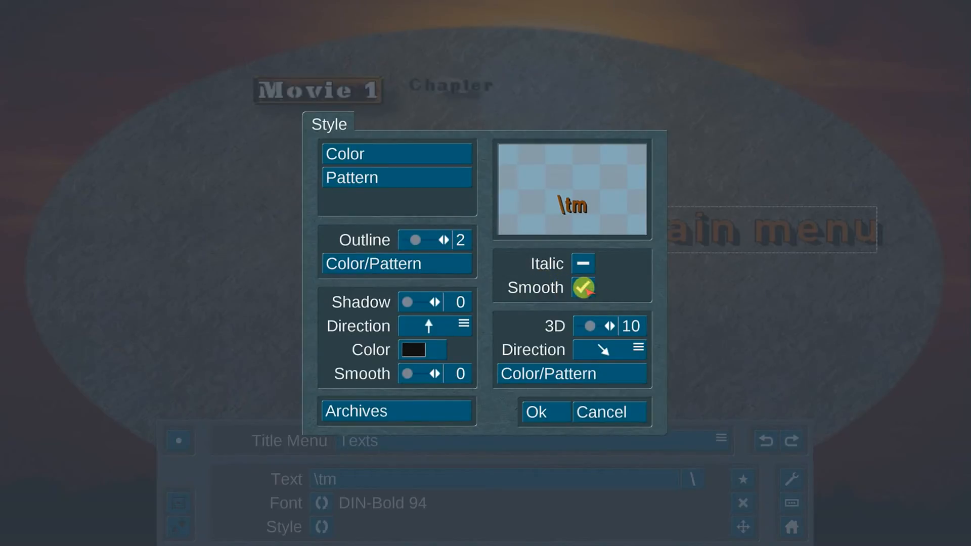
click(532, 410)
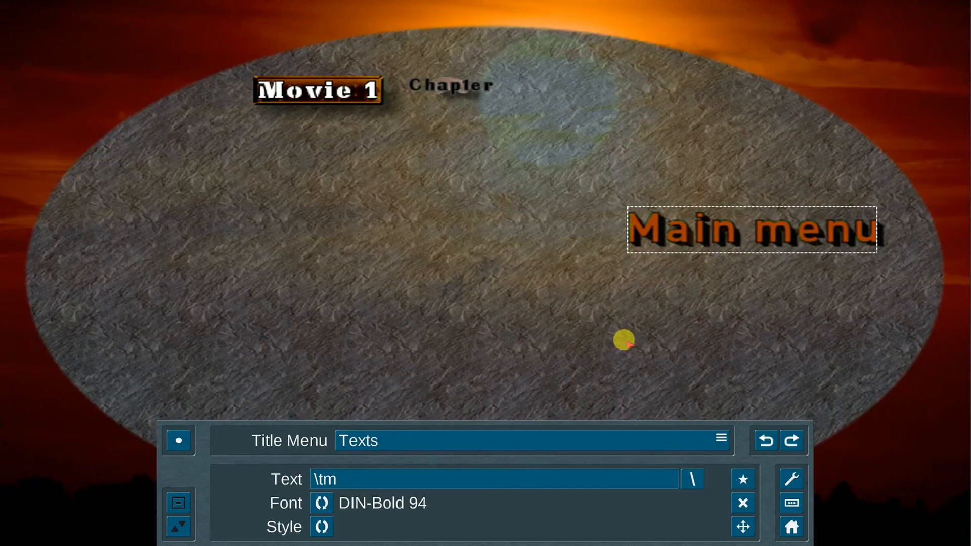
- Switch to the menu's buttons and examine the DVD Button images offered for the Movie 1 button without picking one
click(381, 440)
click(366, 458)
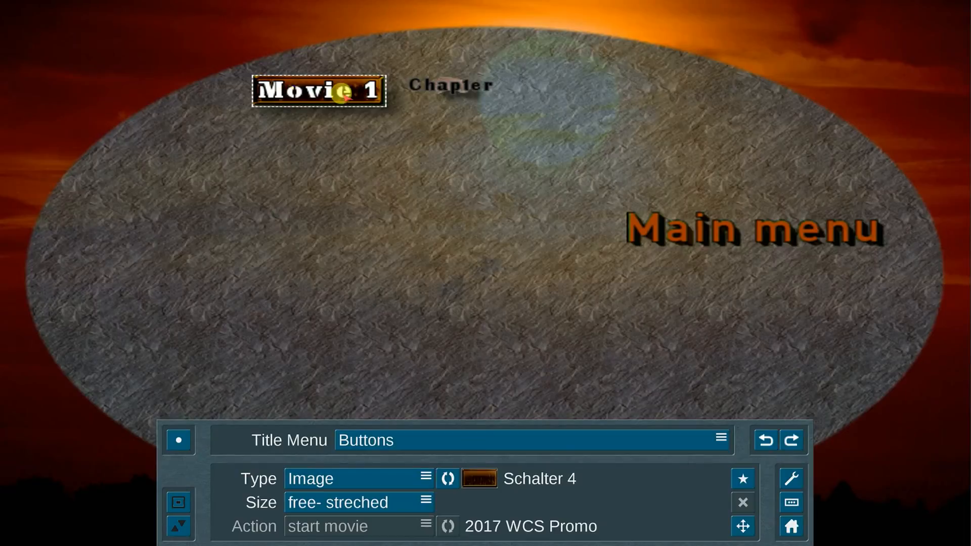
click(476, 478)
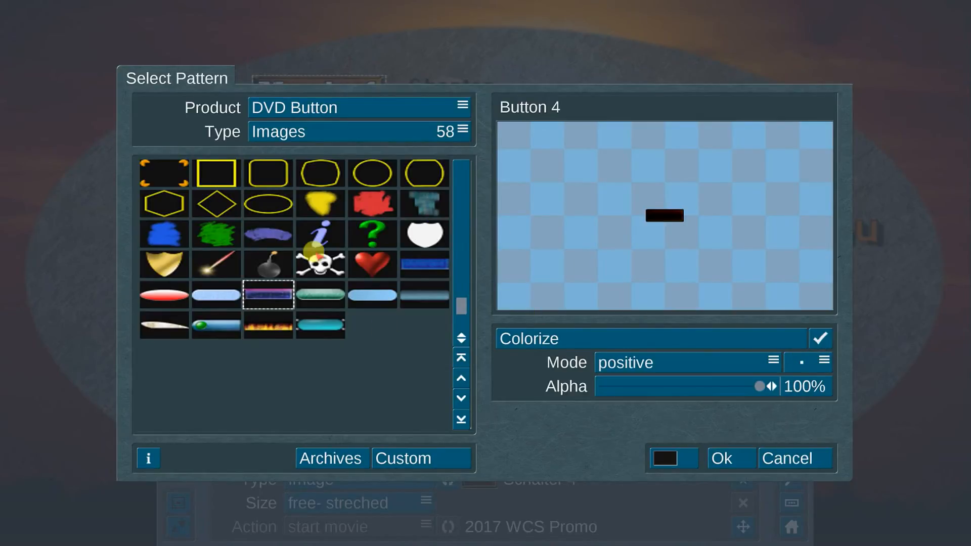
click(775, 455)
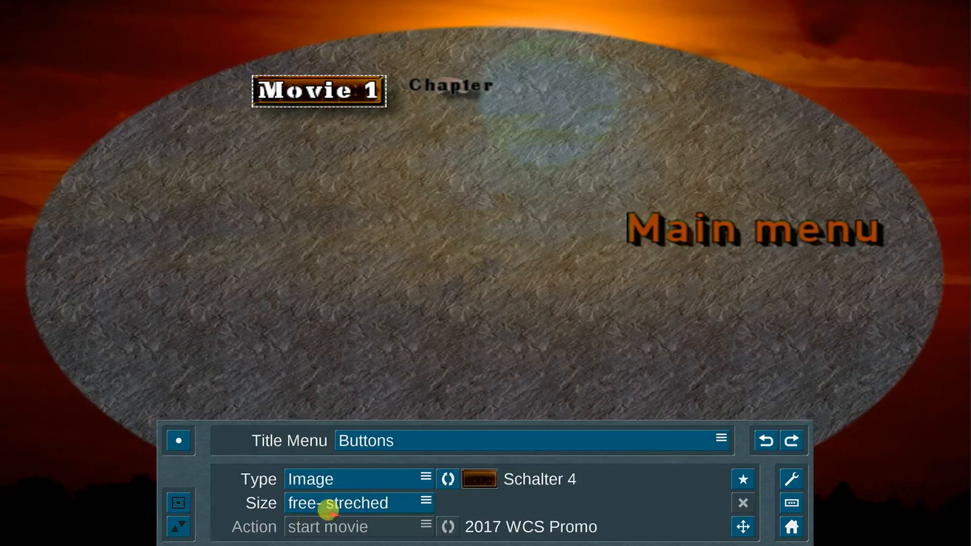
- Try the medium and big sizes on the Movie 1 button
click(360, 502)
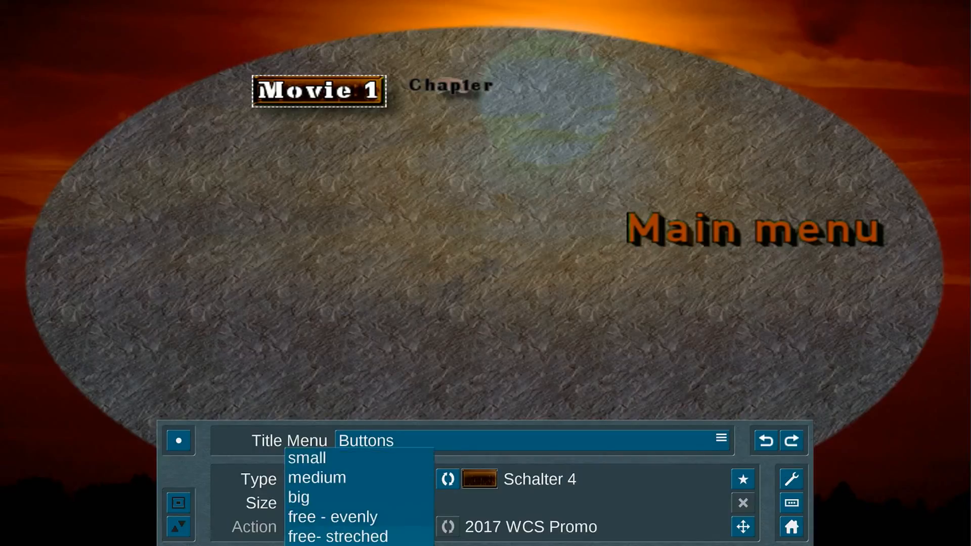
click(334, 477)
click(382, 501)
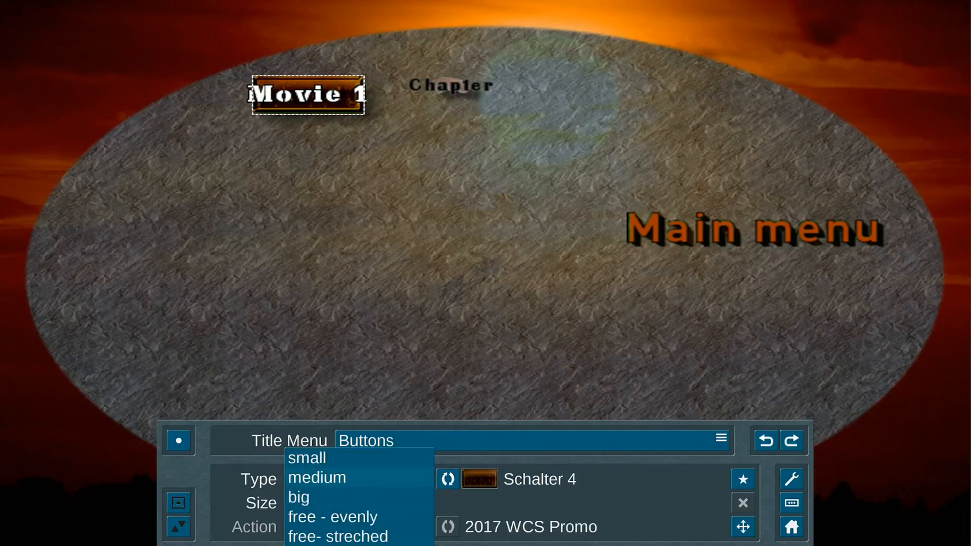
click(383, 501)
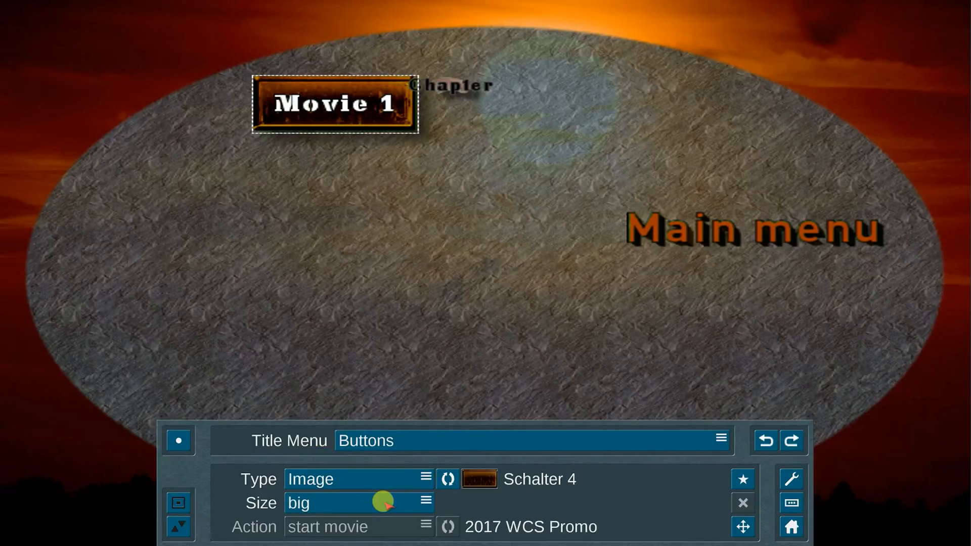
- Set the Movie 1 button's size to free - evenly, enlarge it, and place it in the oval's left half, level with the title
click(383, 502)
click(355, 517)
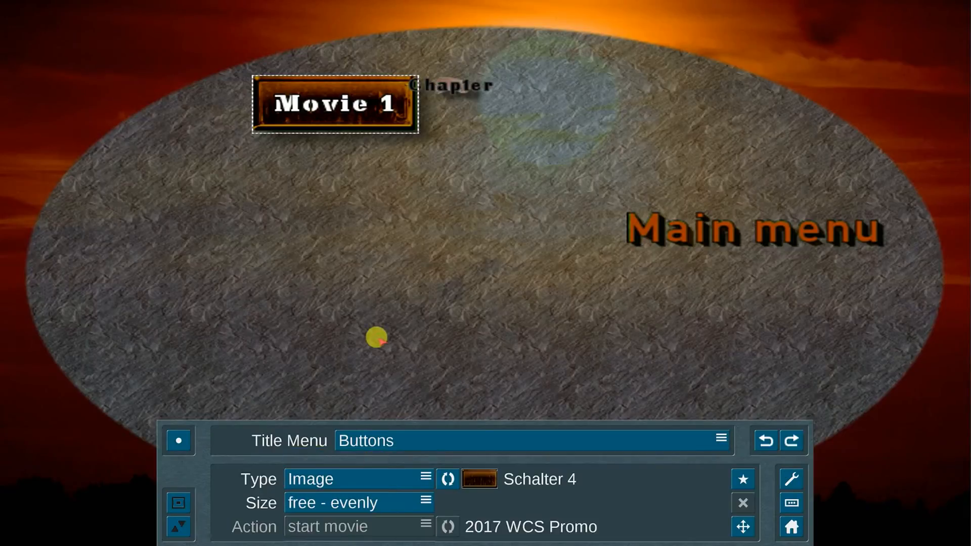
drag(417, 131, 523, 169)
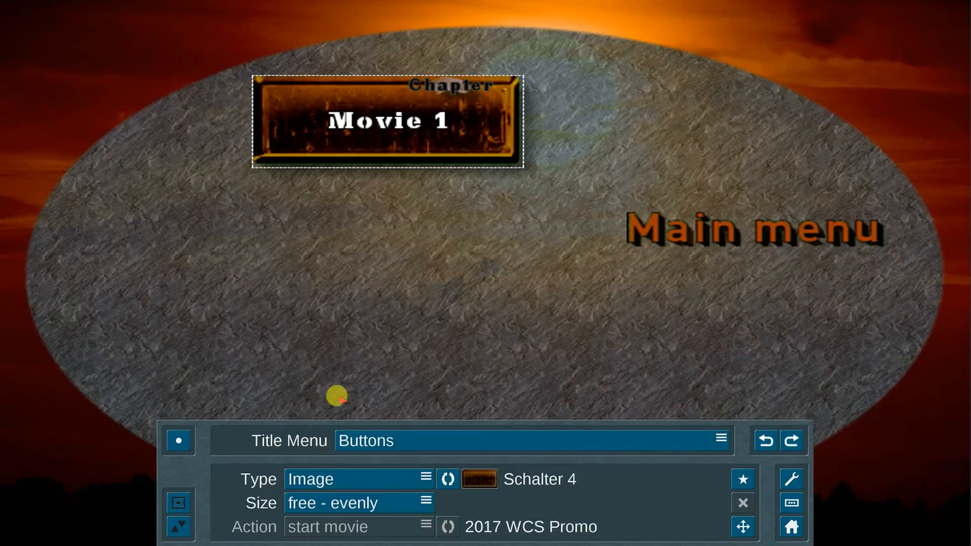
drag(269, 160, 244, 235)
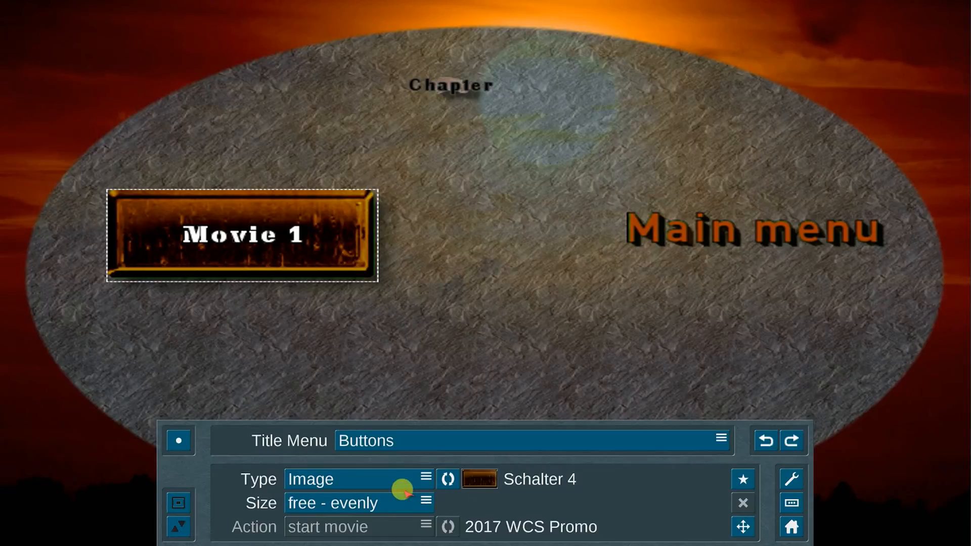
- Replace the text on the Movie 1 button with "Play"
click(402, 442)
click(402, 477)
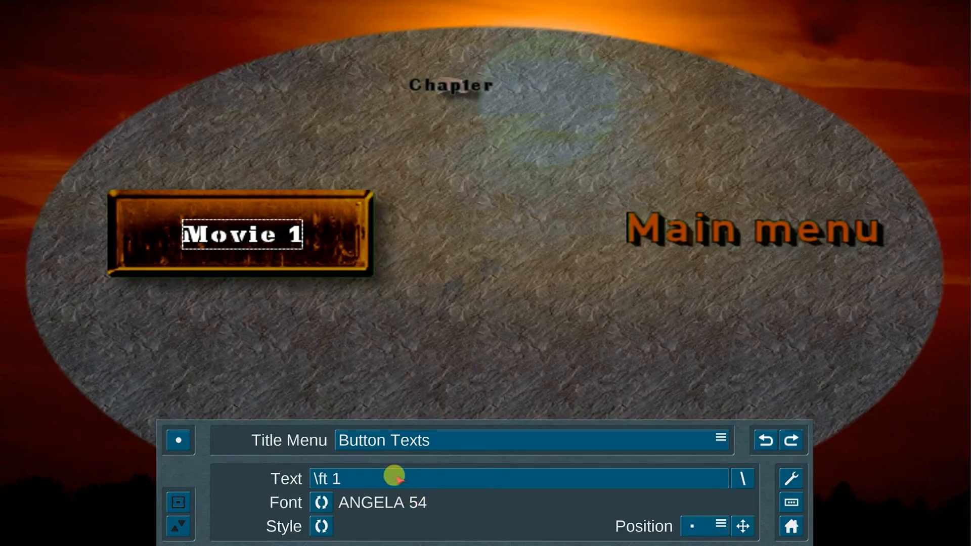
click(379, 475)
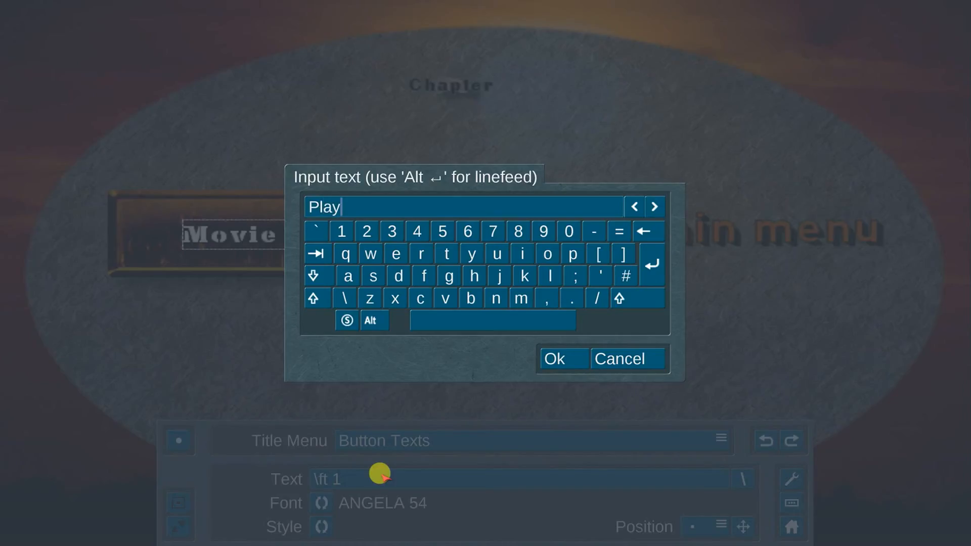
key(Return)
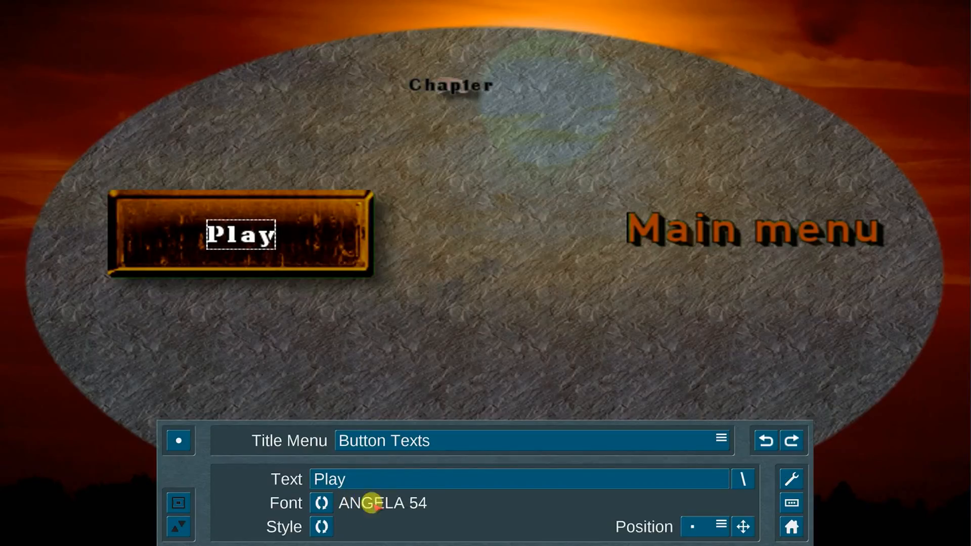
- Change the font of the "Play" button text to DIN-Bold, keeping size 50
click(321, 503)
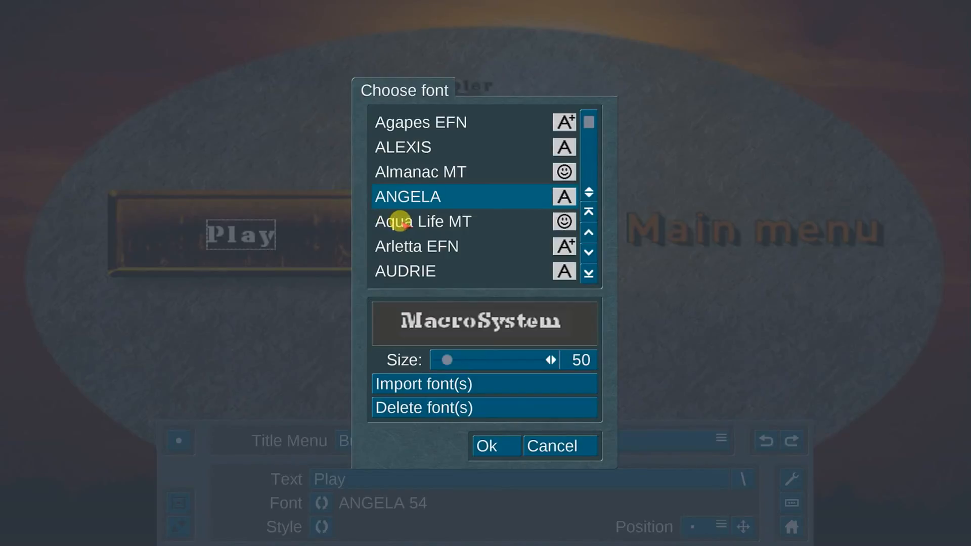
scroll(400, 221, down, 8)
scroll(401, 221, down, 2)
scroll(401, 145, up, 10)
scroll(569, 169, up, 1)
scroll(571, 167, down, 8)
scroll(473, 197, down, 10)
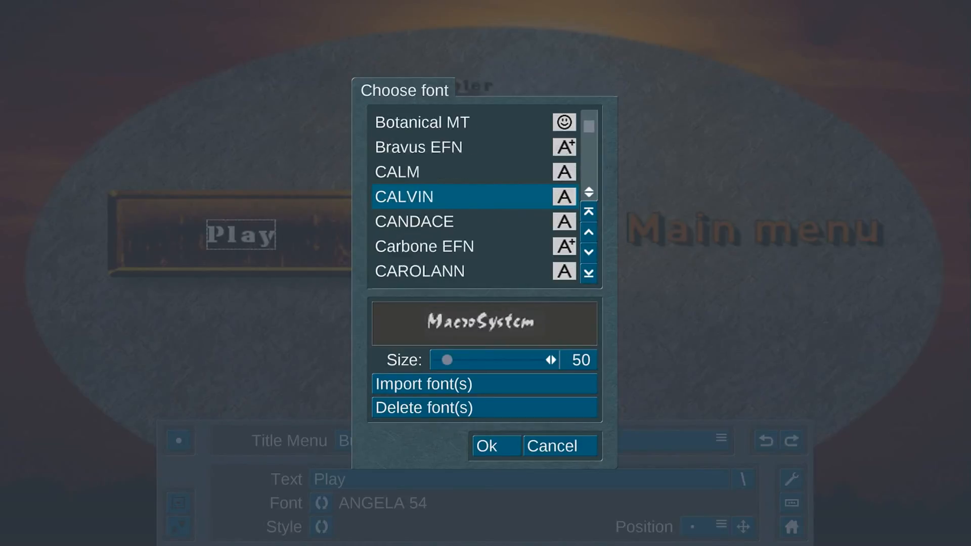
scroll(473, 198, down, 7)
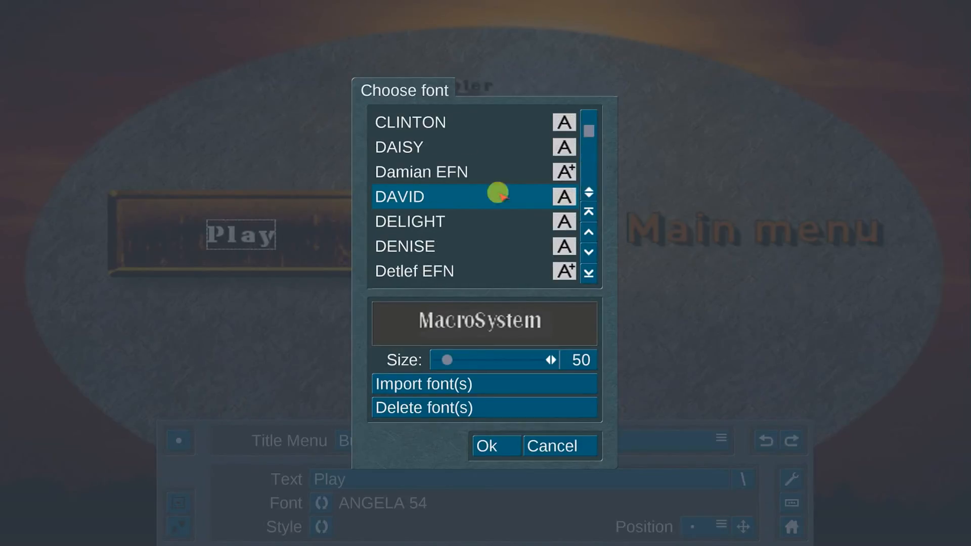
scroll(420, 248, down, 2)
scroll(416, 249, down, 2)
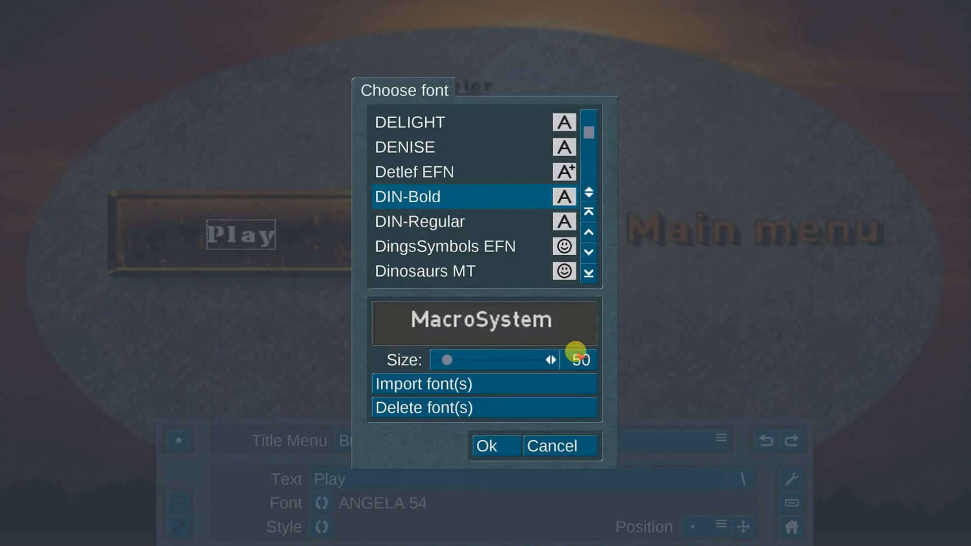
click(487, 445)
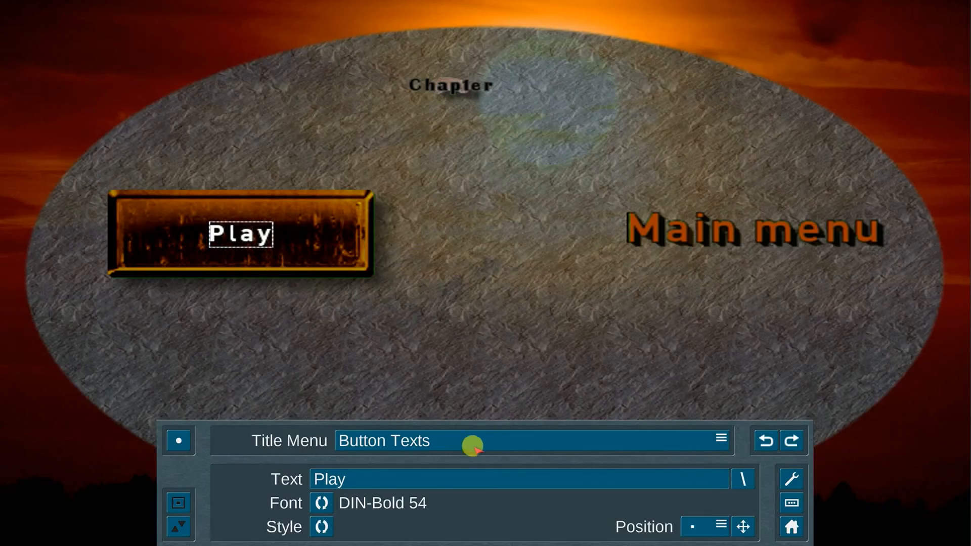
- Turn on smoothing in the style of the "Play" button text
click(321, 524)
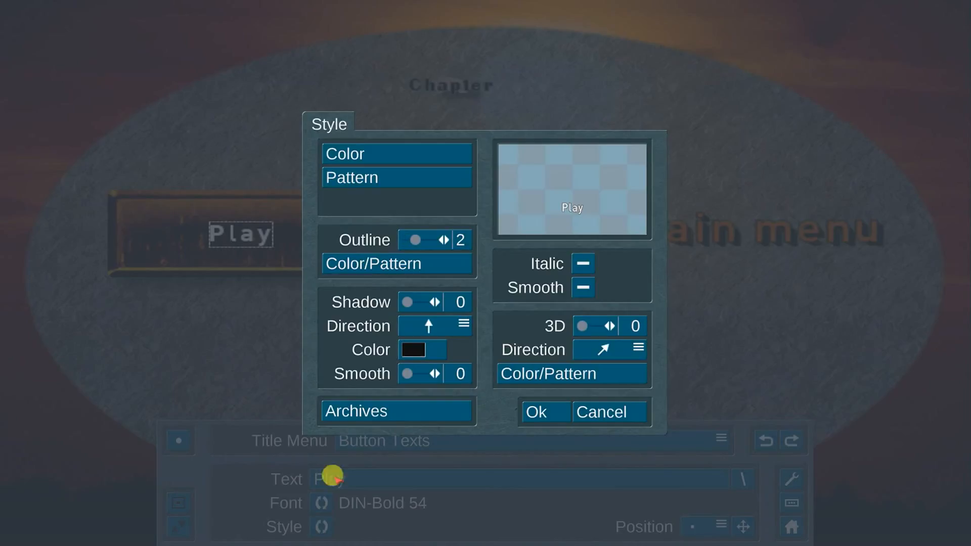
click(582, 283)
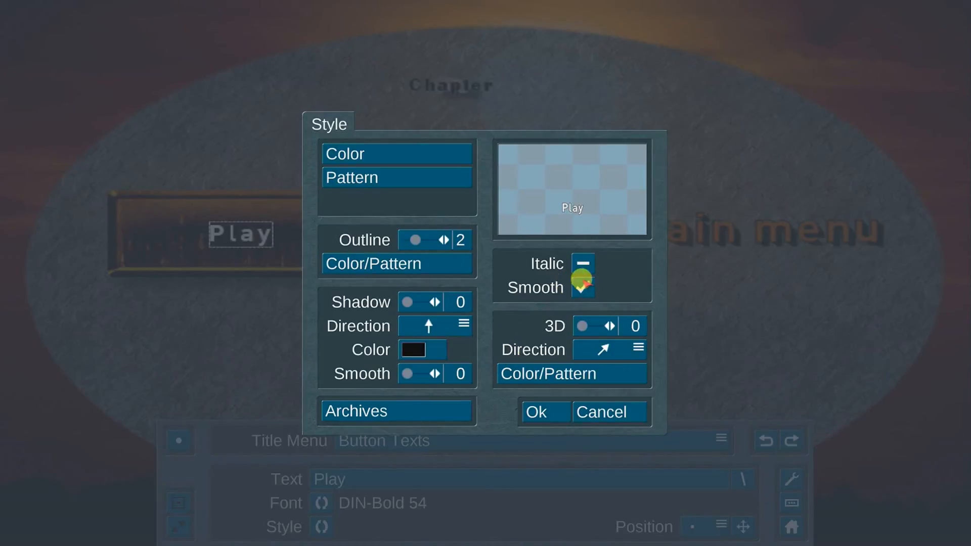
click(546, 409)
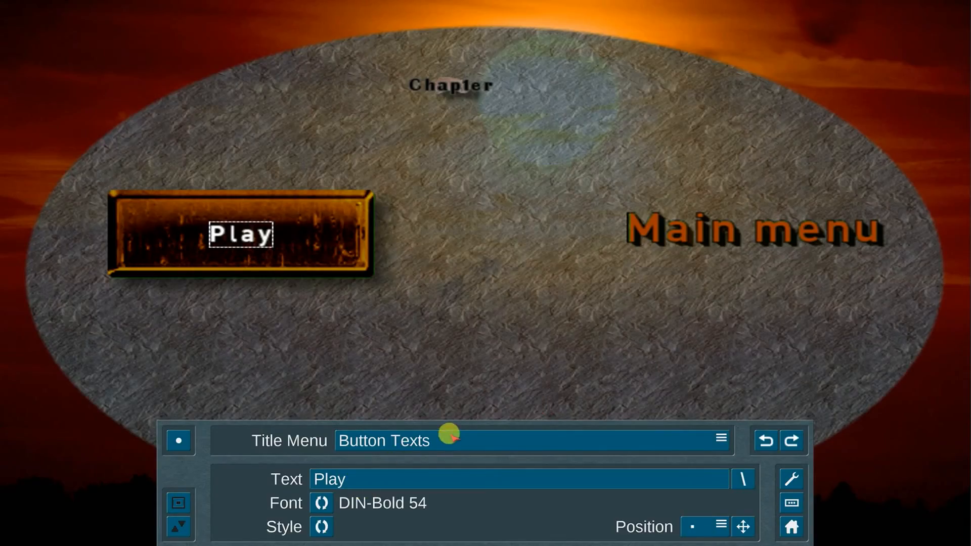
- Switch to the Play button's border settings and set the border color to the blue swatch
click(425, 438)
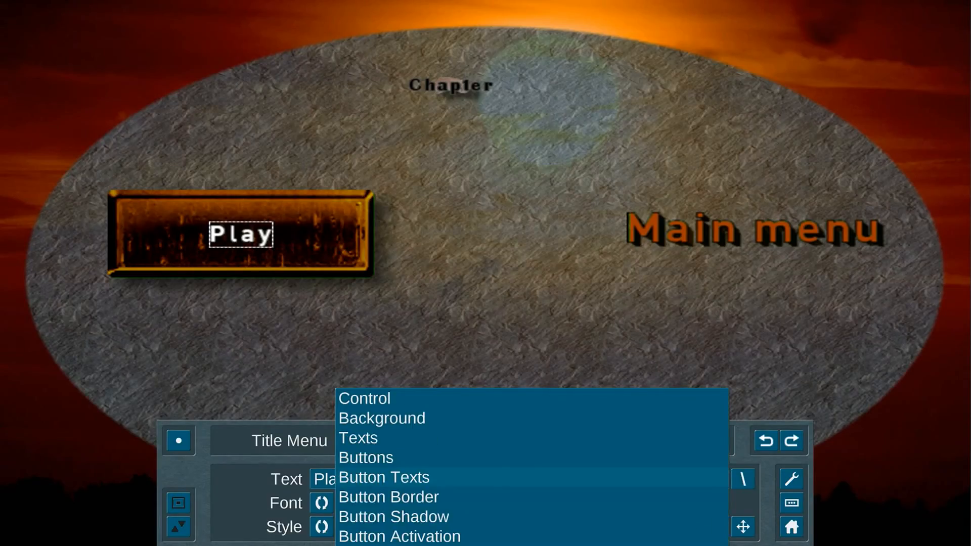
key(Return)
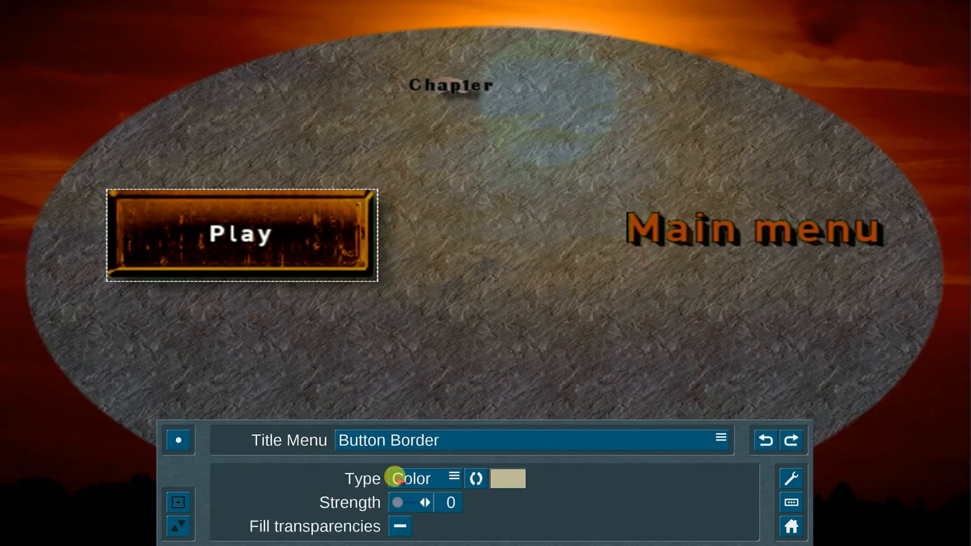
click(499, 476)
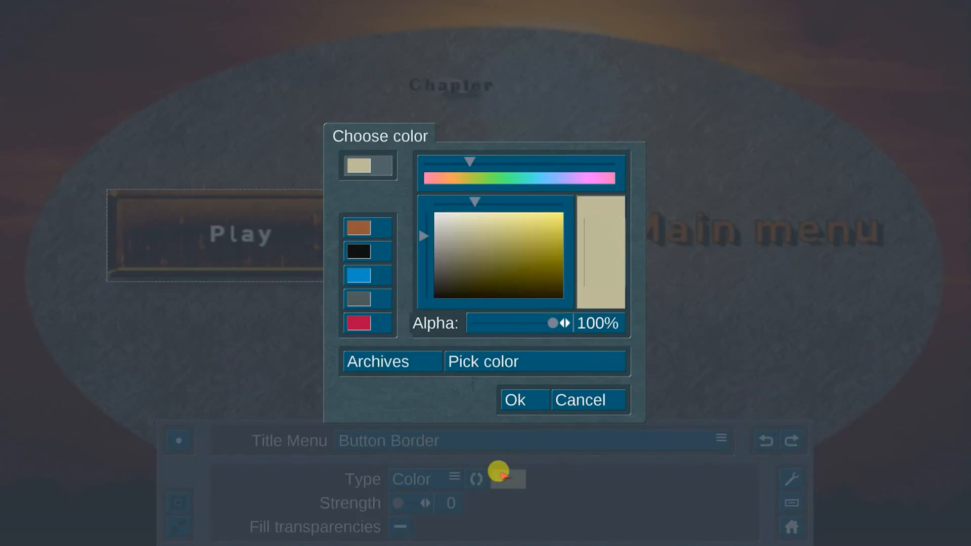
click(361, 274)
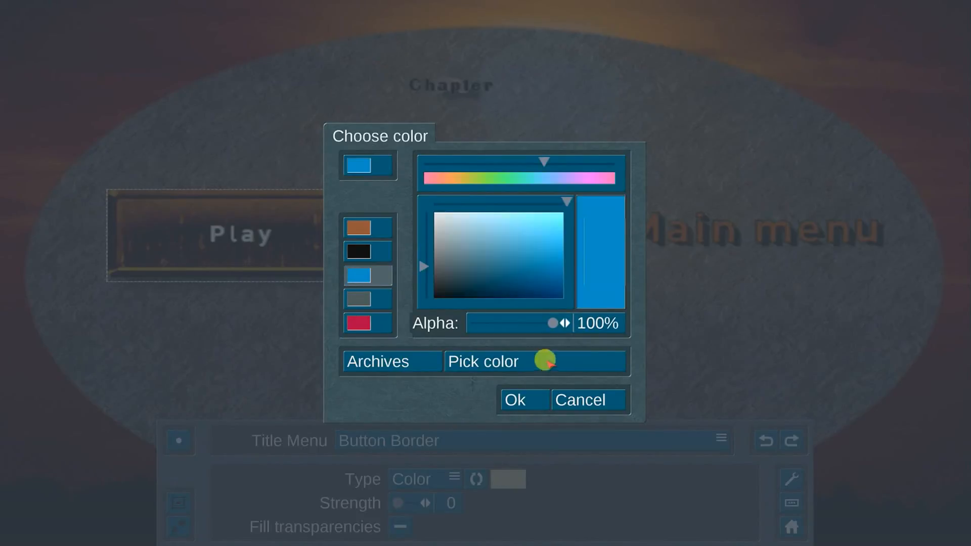
click(526, 398)
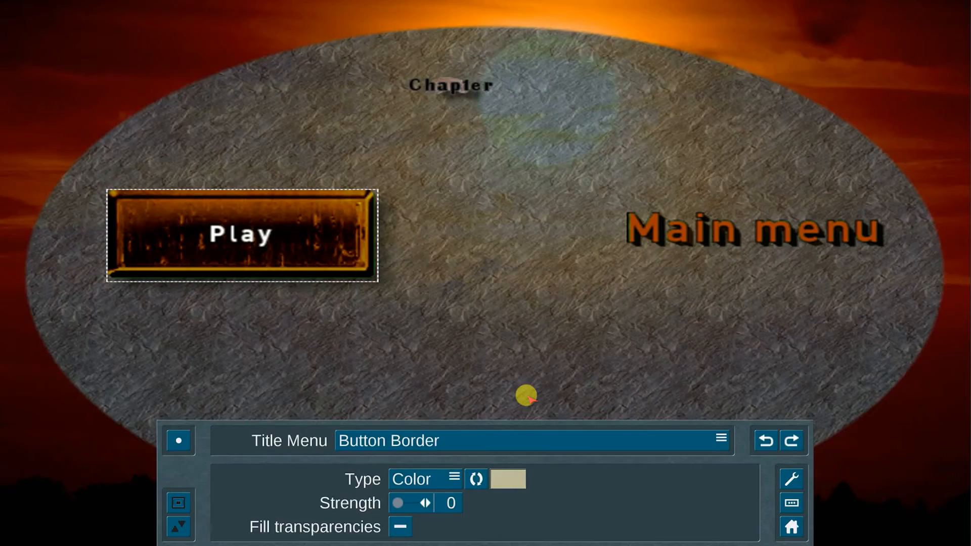
click(468, 477)
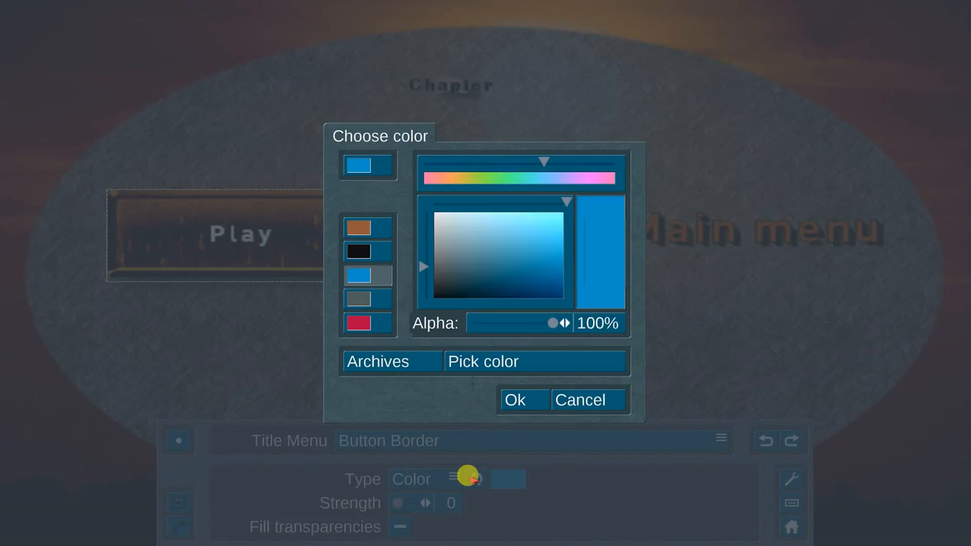
click(570, 397)
- Change the border type to Pattern and choose the Wiring diagram image from the Arabesk Background product
click(444, 478)
click(419, 499)
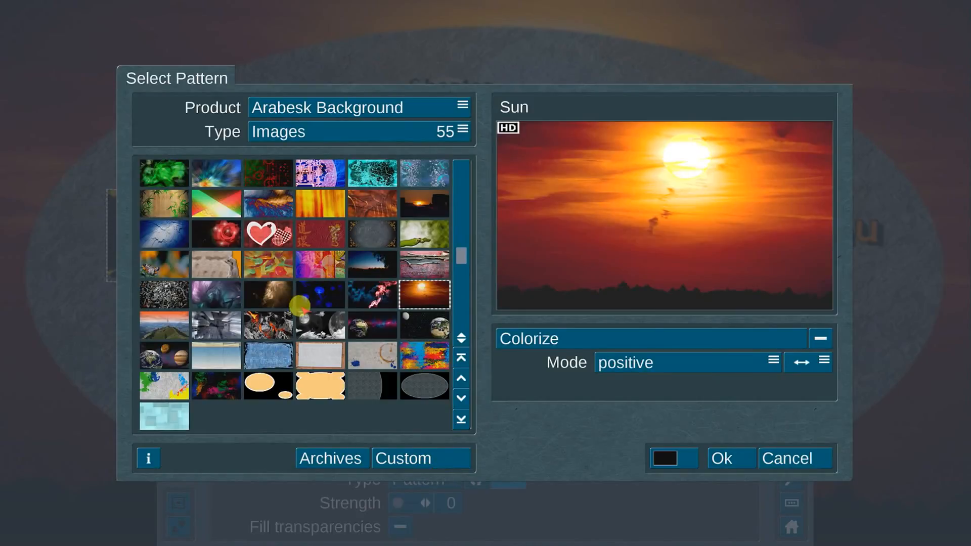
click(271, 349)
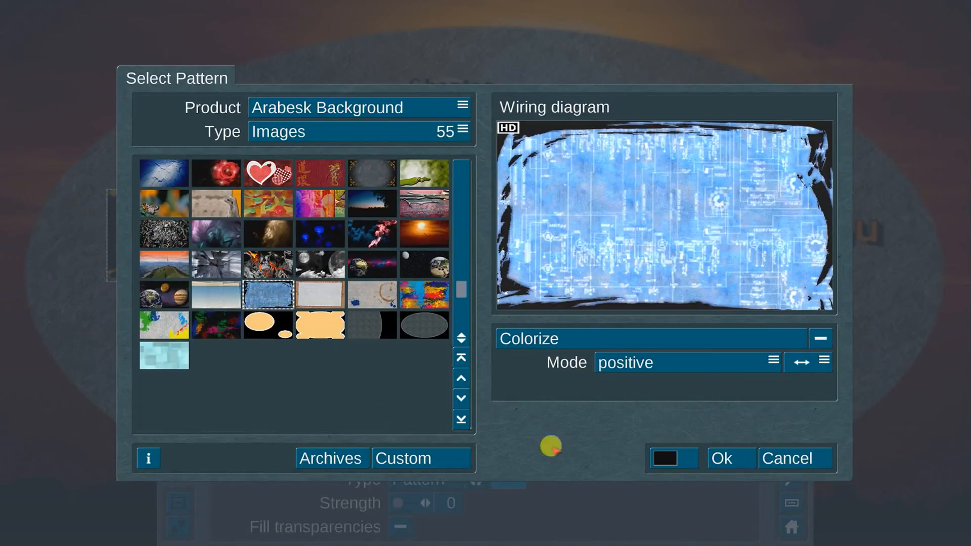
click(731, 455)
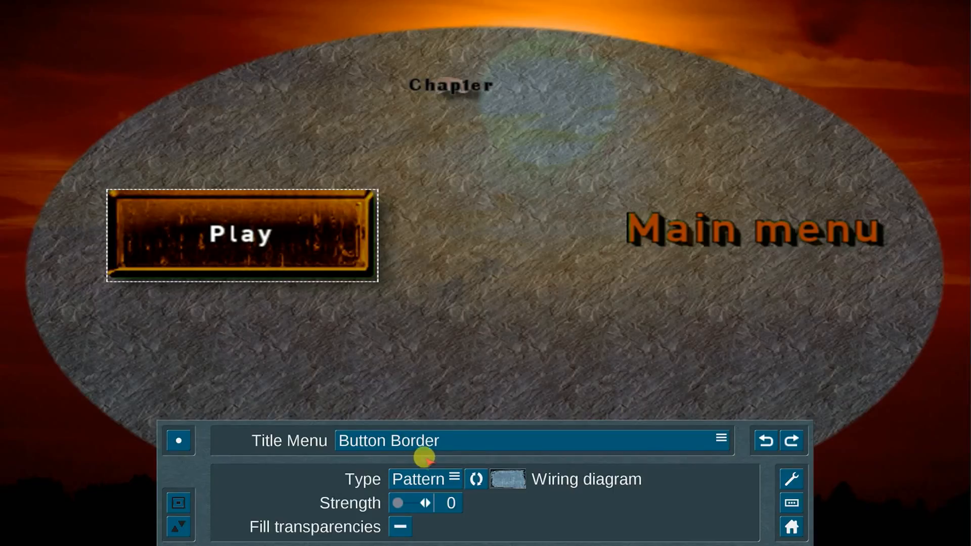
click(507, 479)
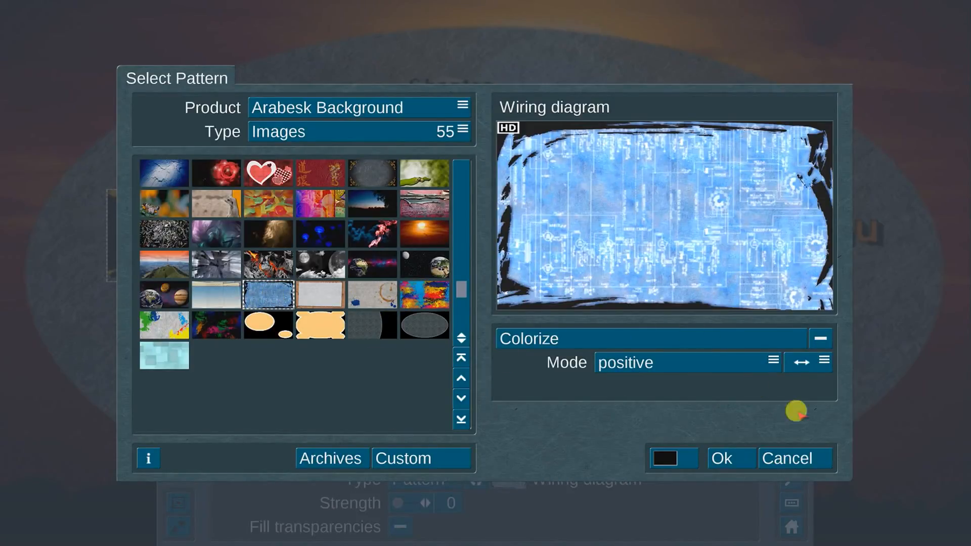
click(724, 456)
- Set the Play button's border strength to 6 and turn on Fill transparencies
drag(398, 497, 400, 497)
click(400, 499)
drag(400, 498, 400, 498)
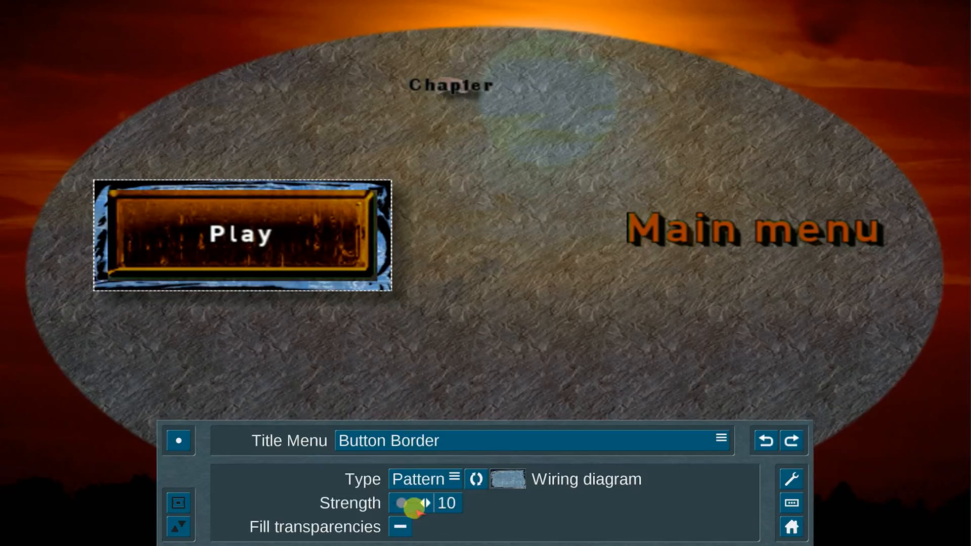
drag(404, 502, 395, 502)
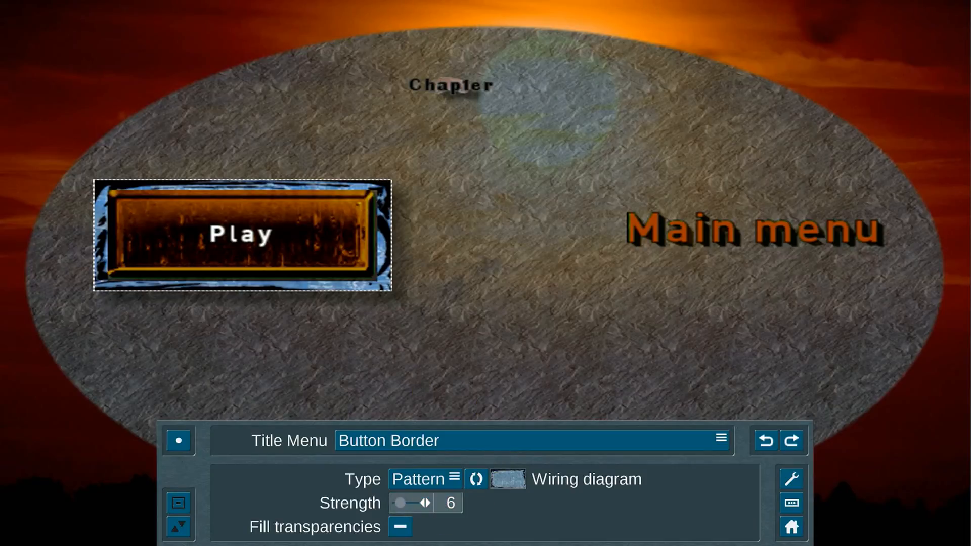
drag(400, 503, 404, 501)
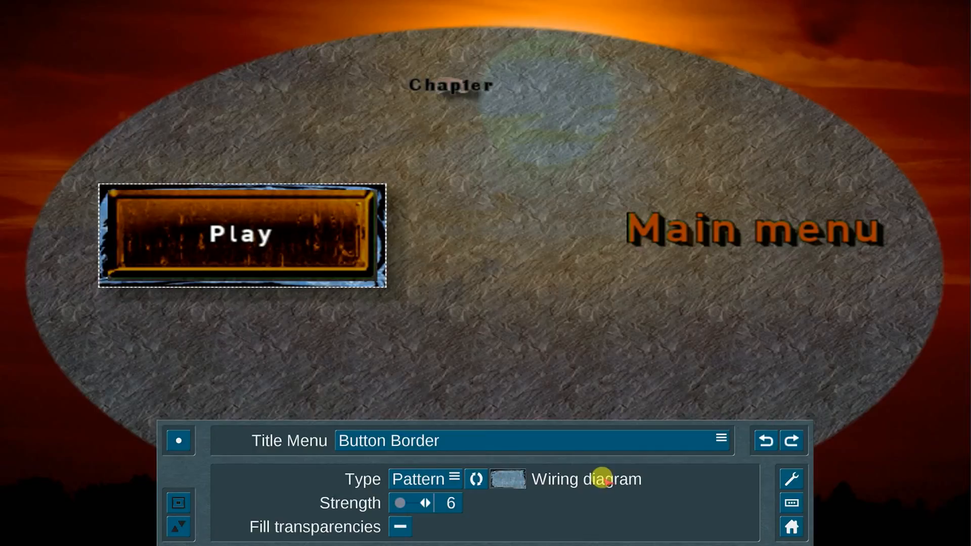
click(476, 479)
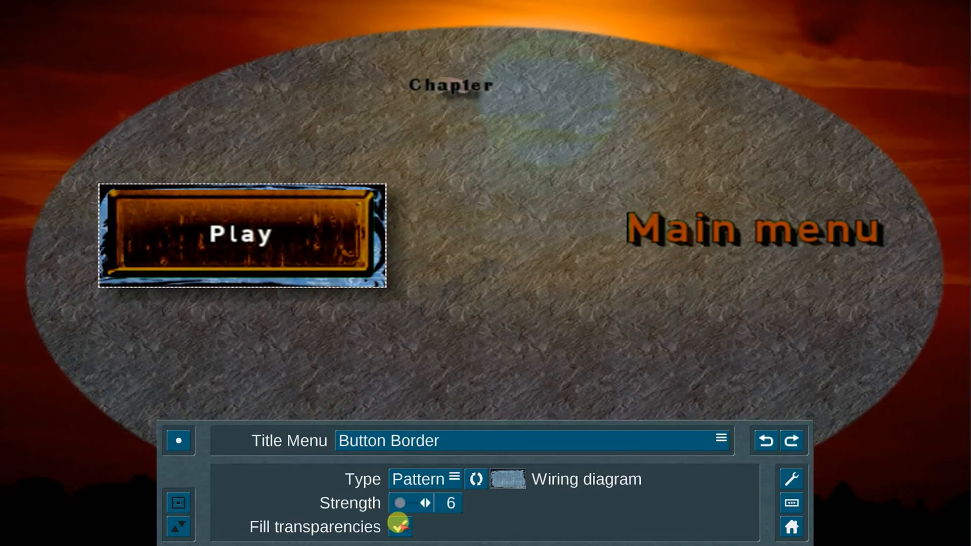
click(398, 526)
- Switch to the Play button's shadow settings and set the shadow strength to 14
click(450, 442)
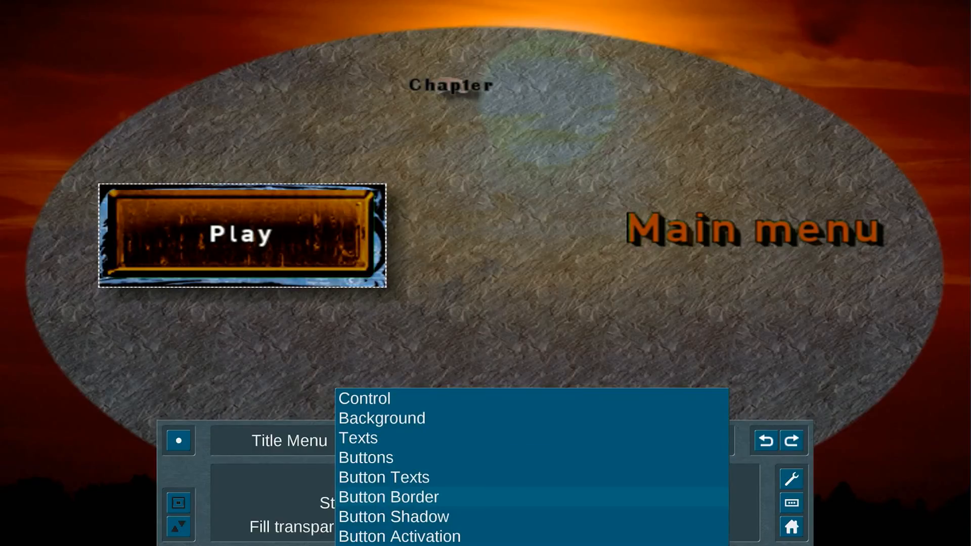
click(428, 535)
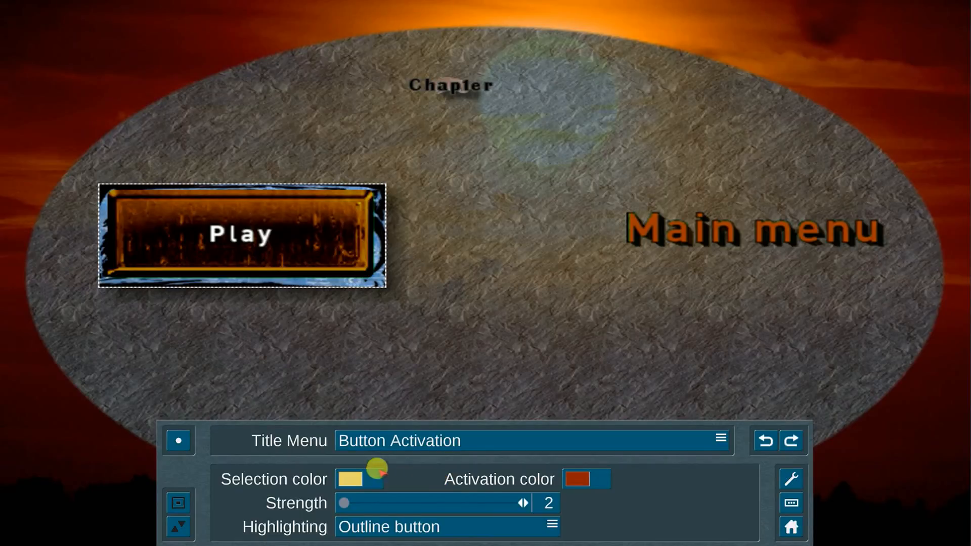
click(415, 442)
click(395, 517)
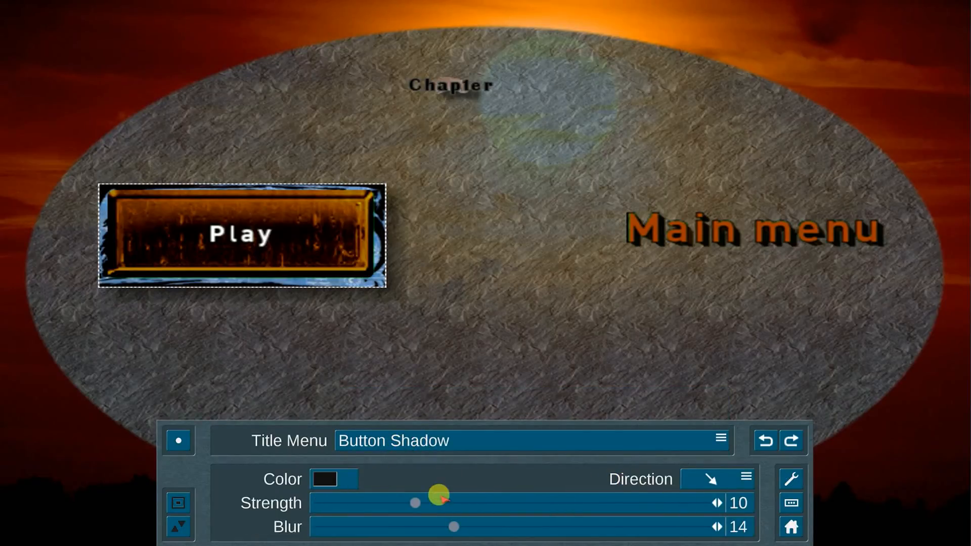
click(447, 499)
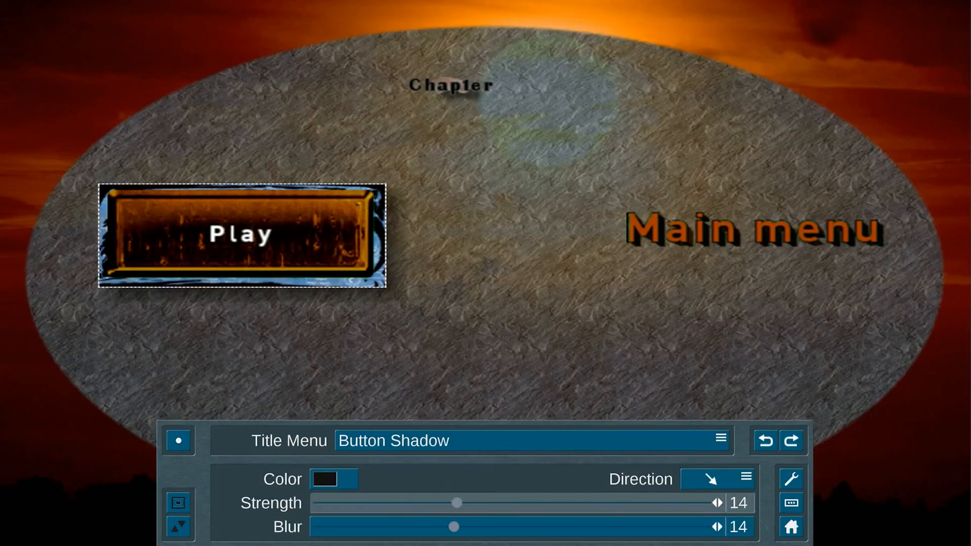
drag(477, 497, 480, 496)
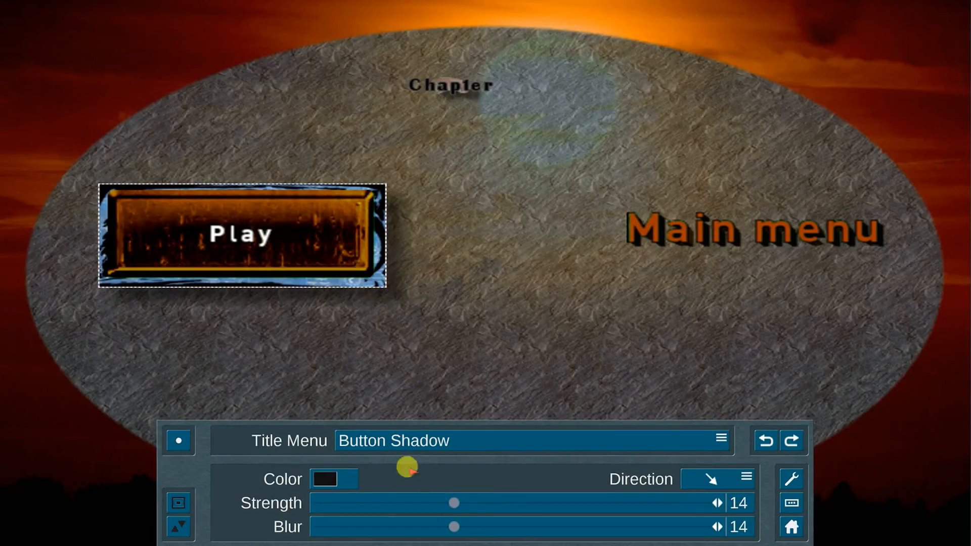
- Try different blur amounts on the Play button's shadow and set the blur to 10
drag(484, 524, 472, 526)
drag(356, 527, 319, 526)
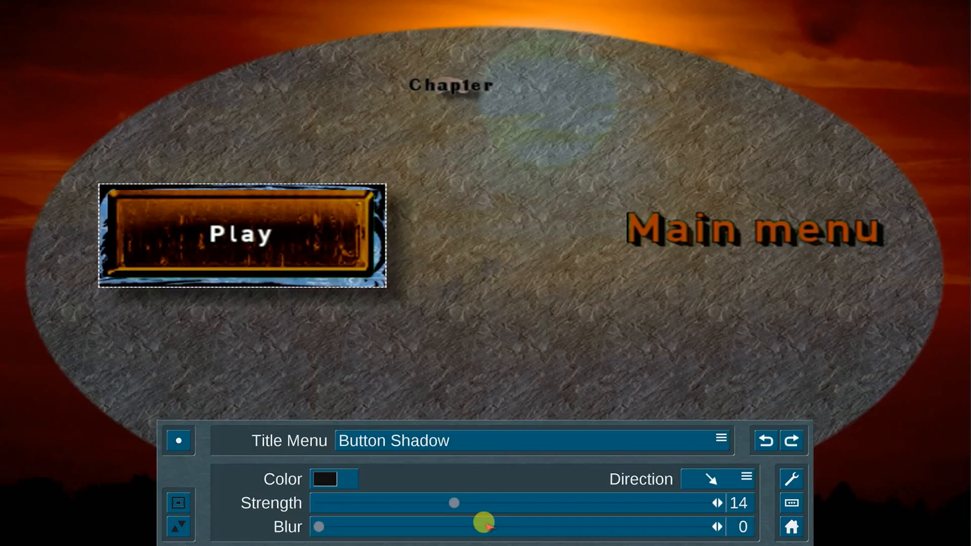
mouse_move(336, 524)
mouse_down()
mouse_move(355, 527)
mouse_move(348, 520)
mouse_up()
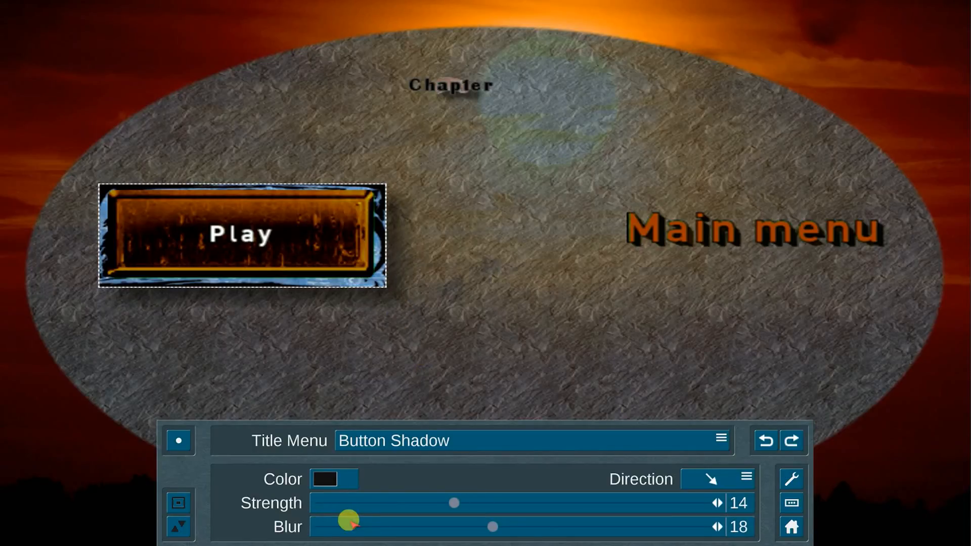
drag(451, 521, 416, 526)
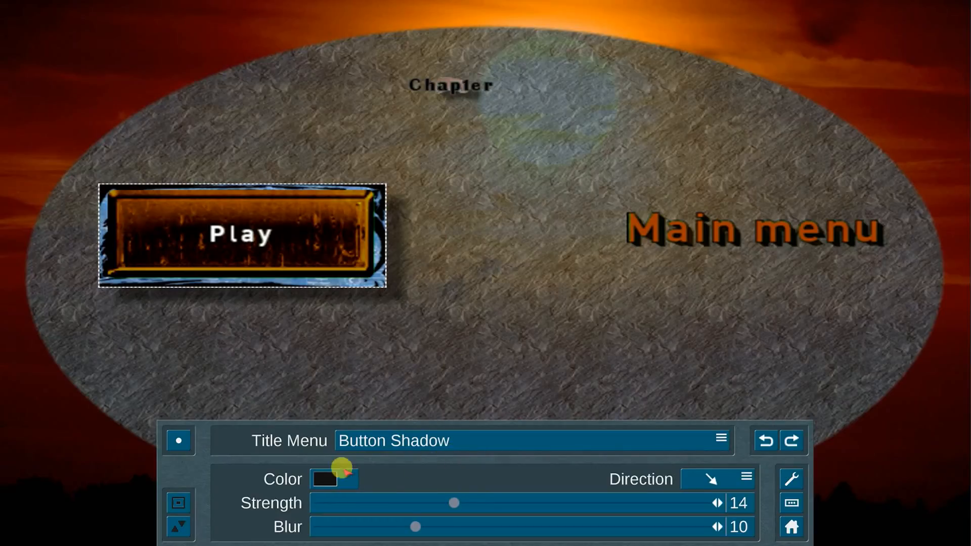
- Set the shadow color's alpha to about 75% and cast the Play button's shadow diagonally down to the left
click(326, 472)
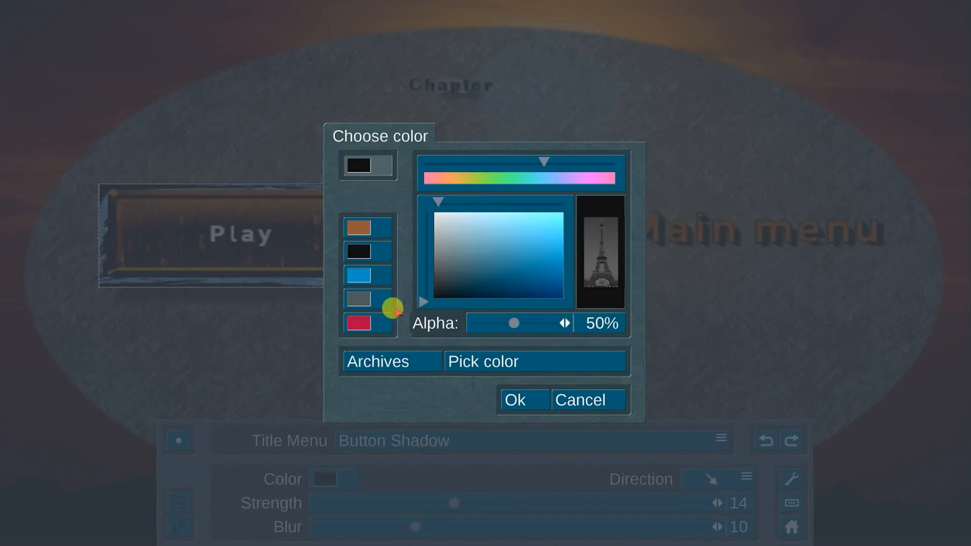
drag(516, 320, 522, 323)
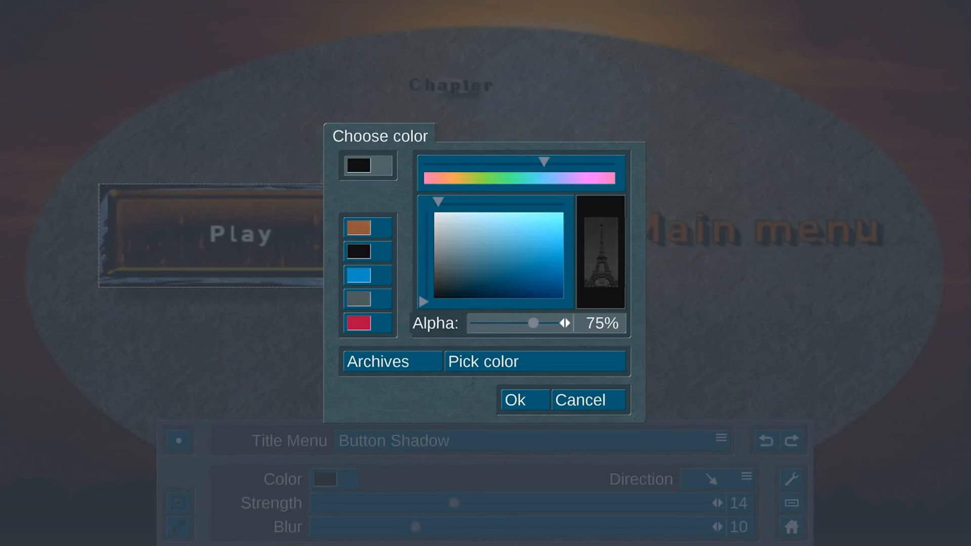
click(528, 396)
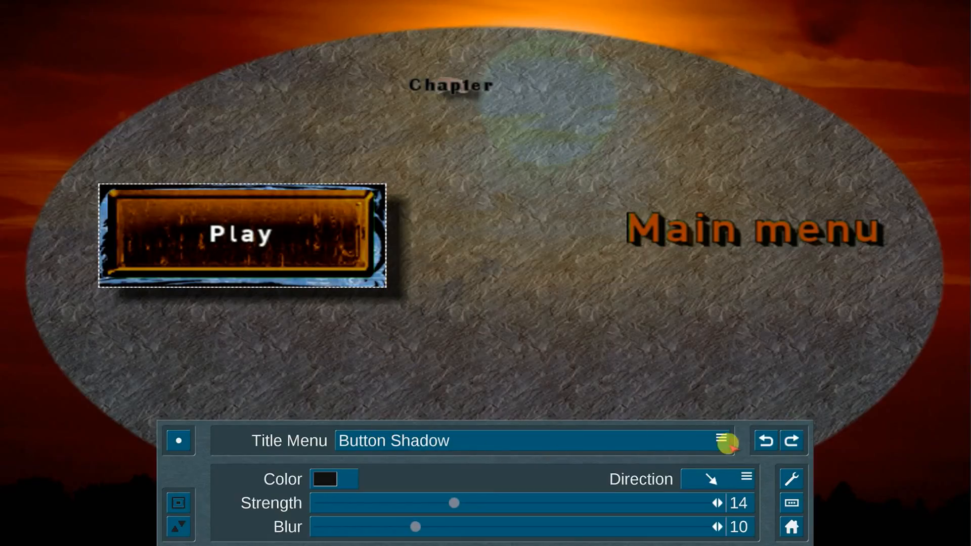
click(713, 479)
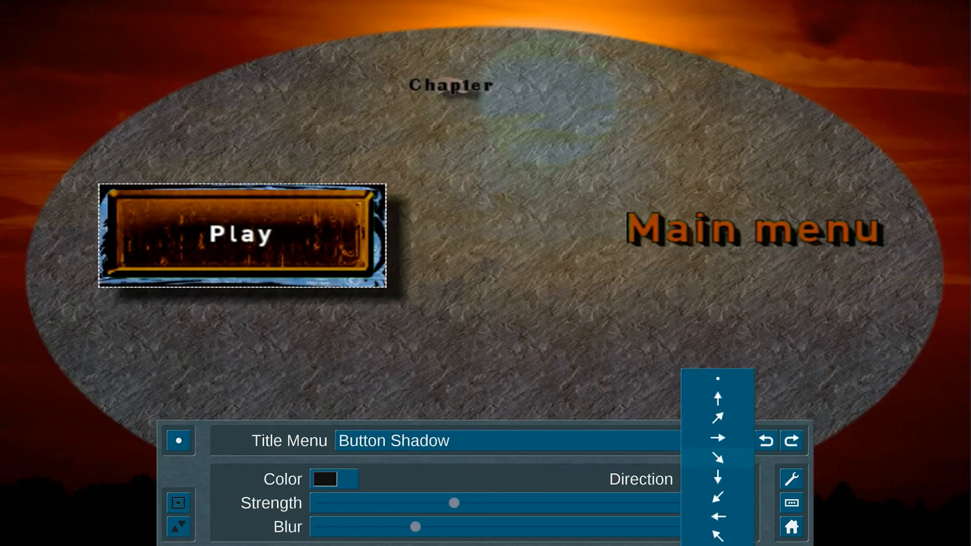
click(718, 498)
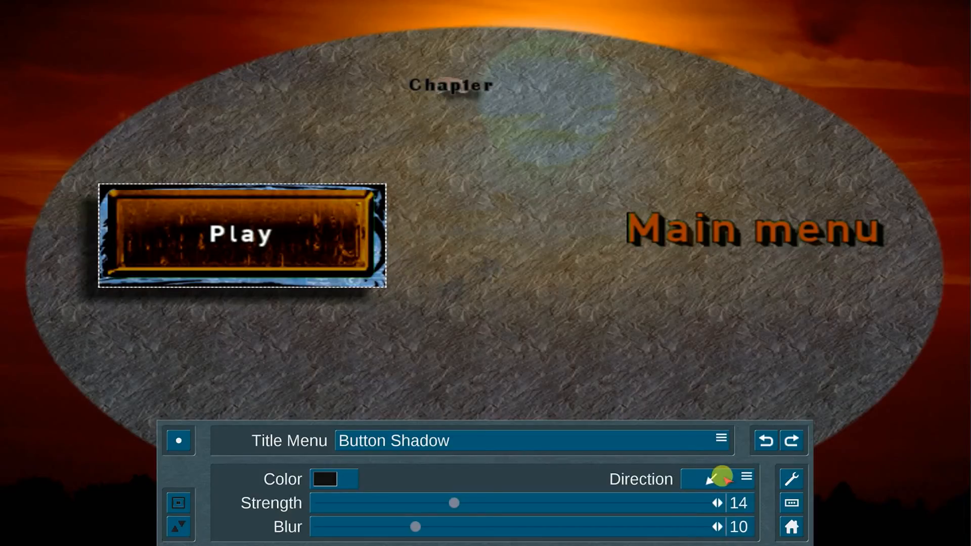
- Try casting the Play button's shadow diagonally up to the left, and set its direction diagonally down to the right
click(722, 476)
click(718, 537)
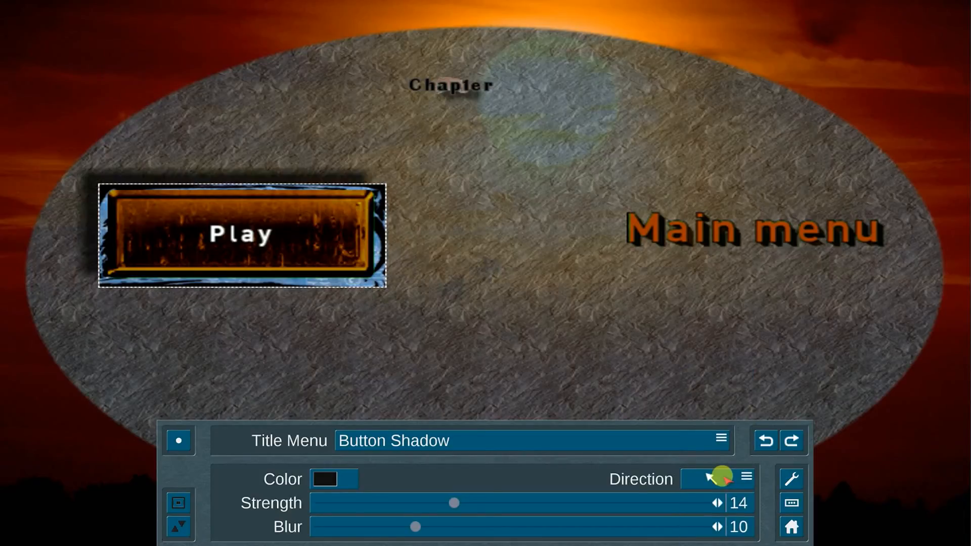
click(722, 476)
click(718, 458)
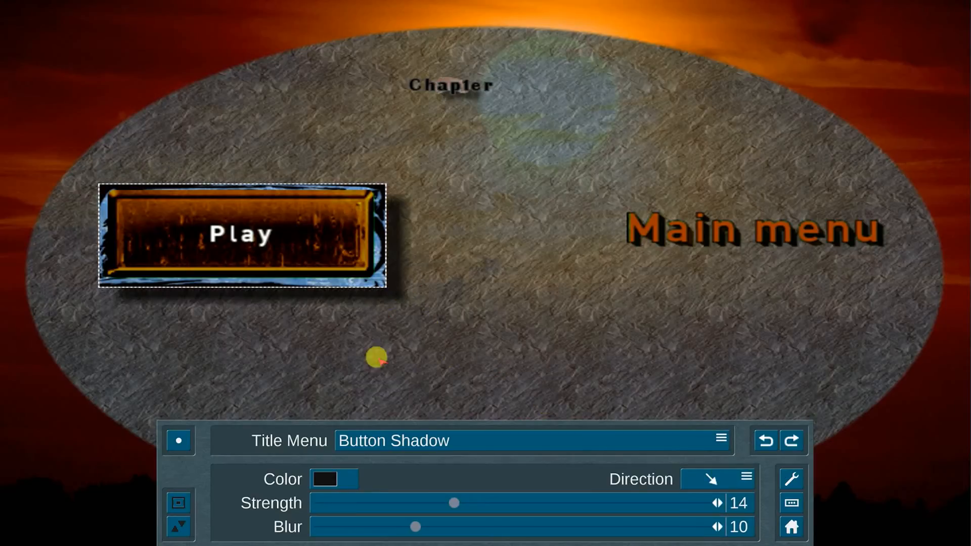
- Switch to the Play button's activation settings and review its selection and activation colors, keeping both as they are
click(461, 438)
click(430, 536)
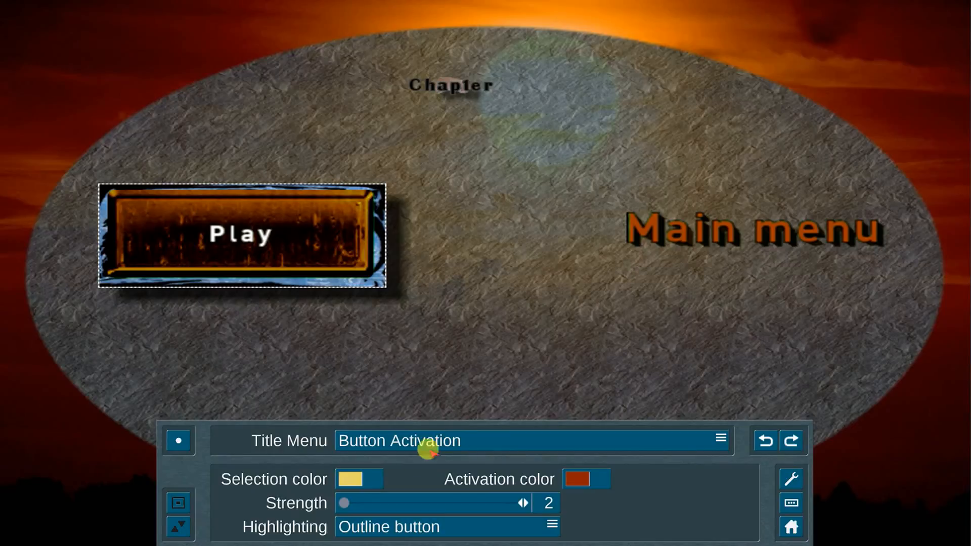
click(356, 478)
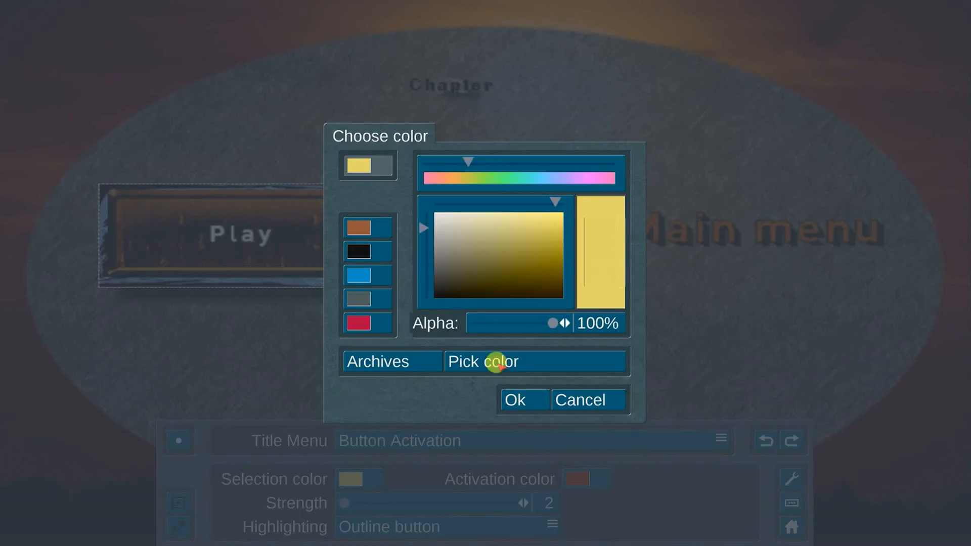
click(516, 396)
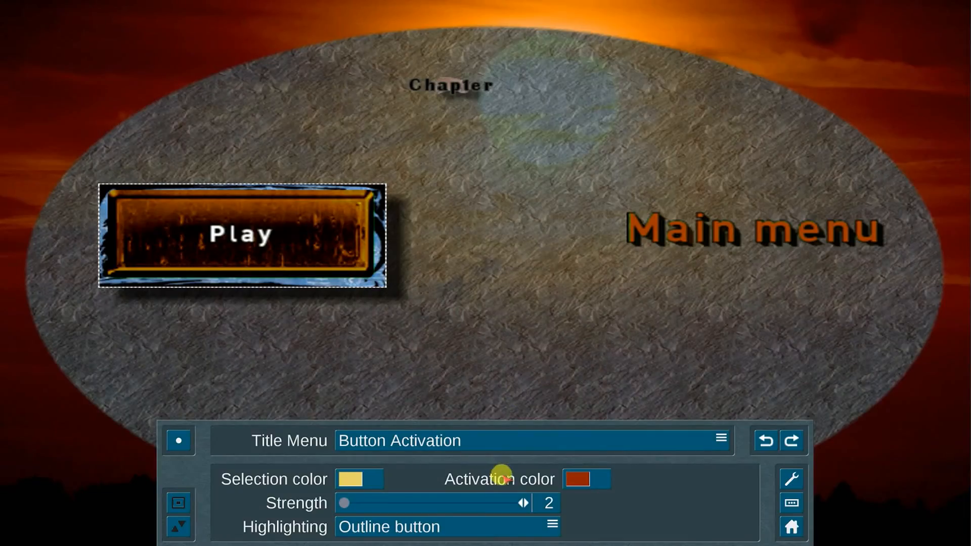
click(571, 477)
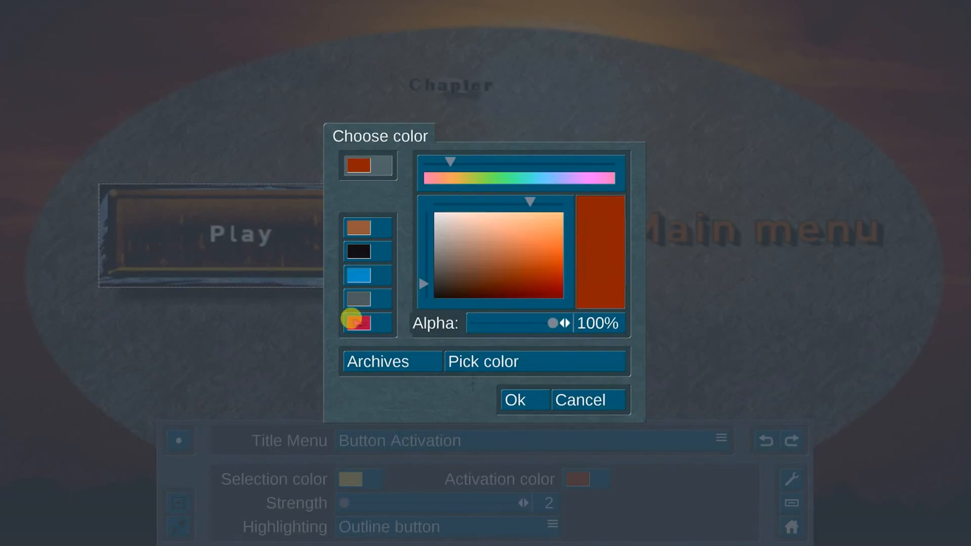
click(521, 398)
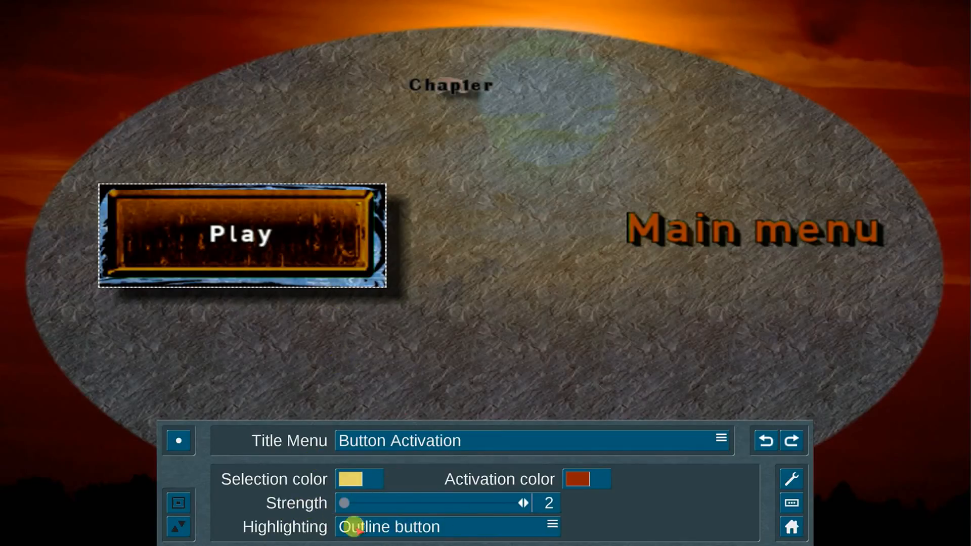
- Try the Underline text, Mark button area and Mark text highlighting modes, and set the highlighting back to Outline button
click(448, 527)
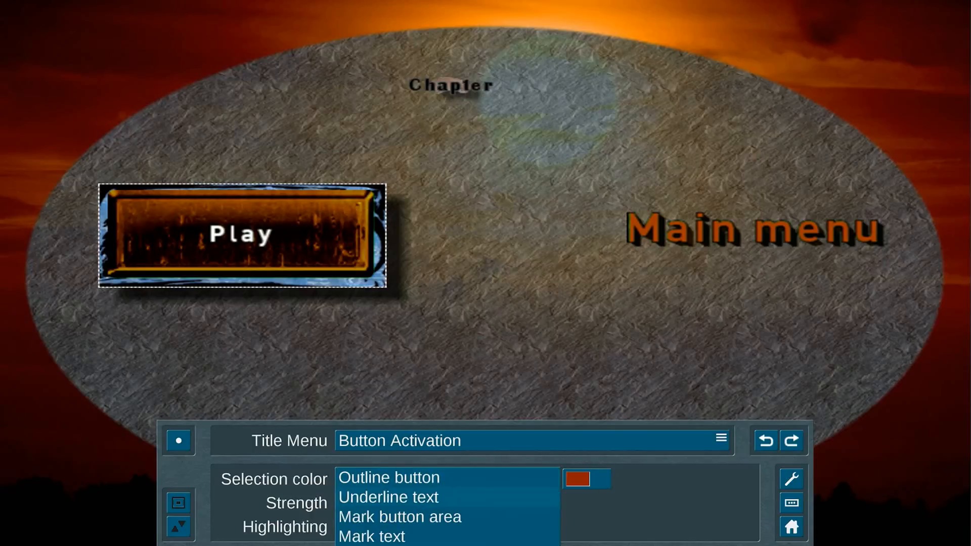
click(448, 526)
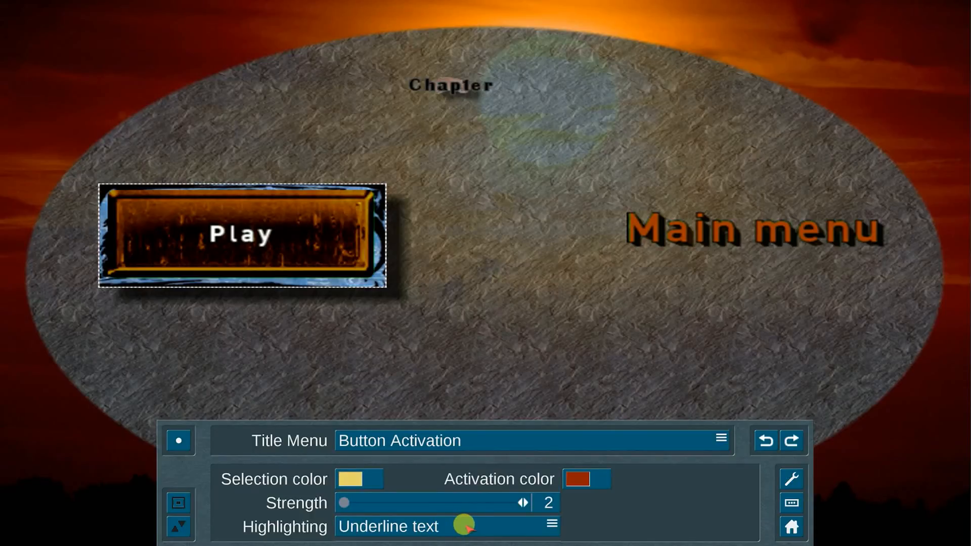
click(449, 527)
click(440, 517)
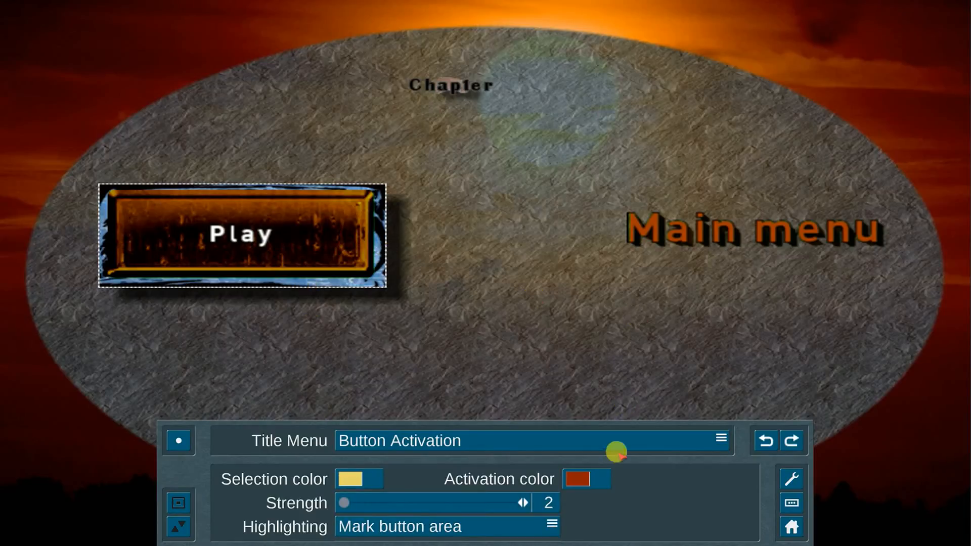
click(474, 521)
click(397, 537)
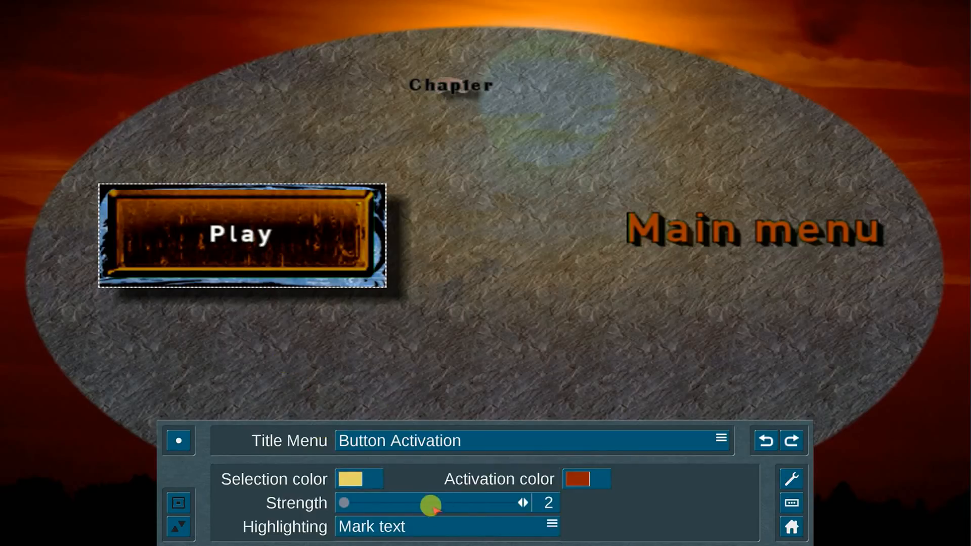
click(430, 526)
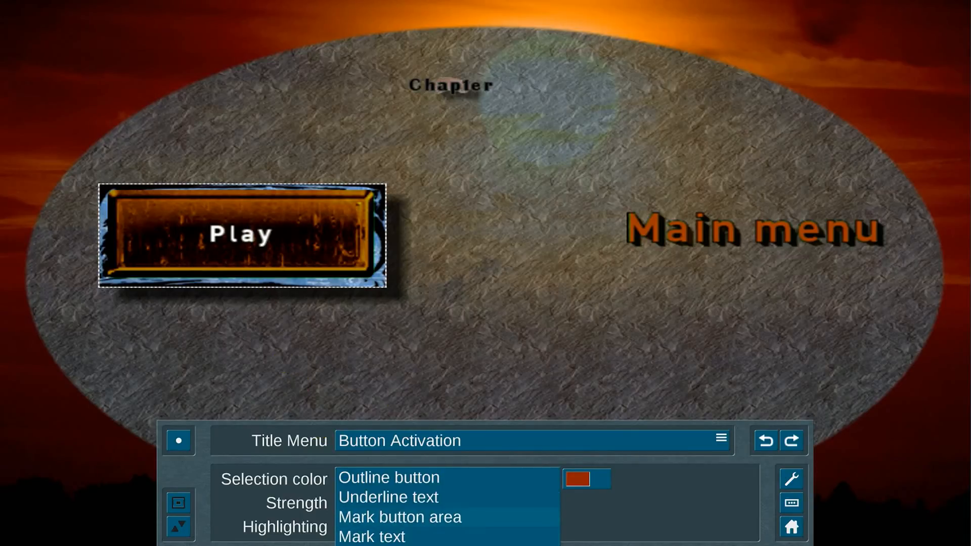
click(430, 477)
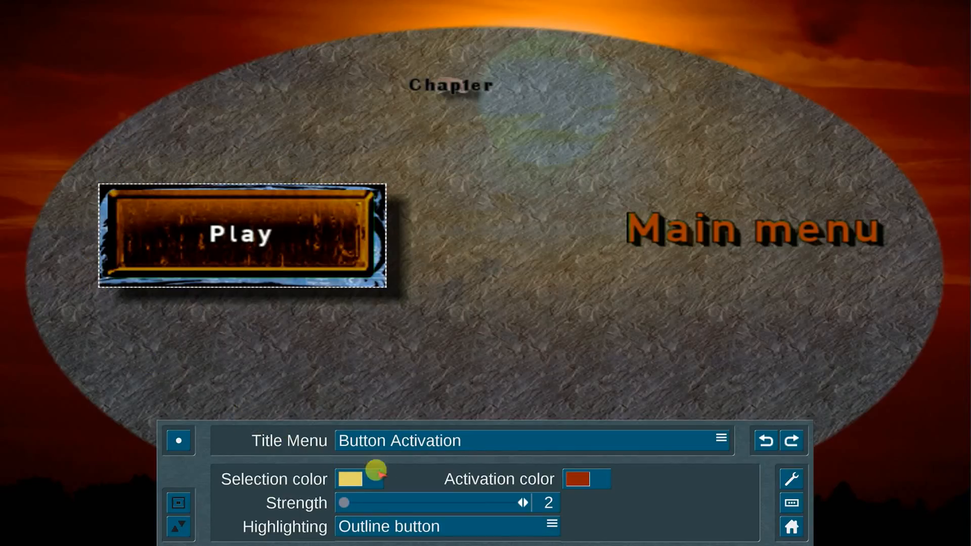
- Try an activation highlight strength of 4 on the Play button and set it back to 2
drag(367, 497, 431, 498)
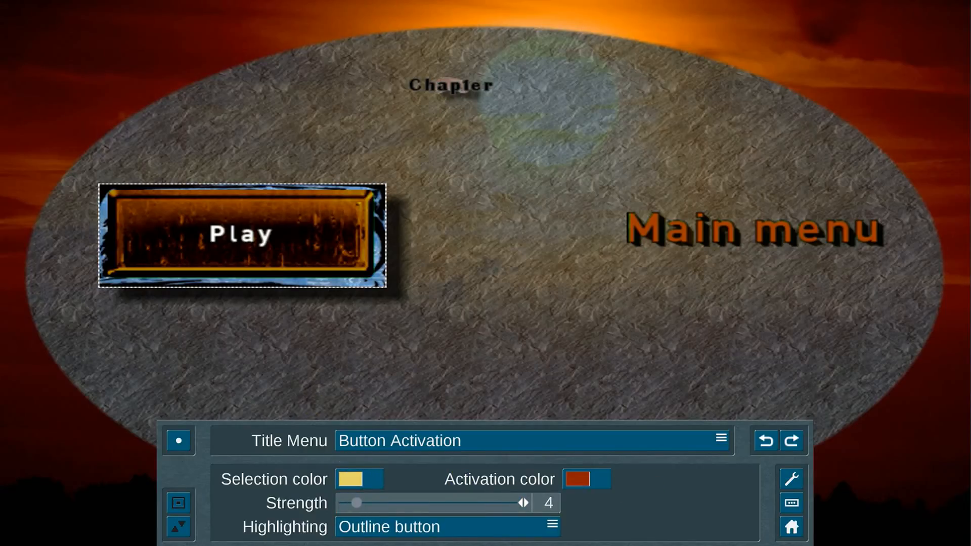
drag(357, 503, 344, 503)
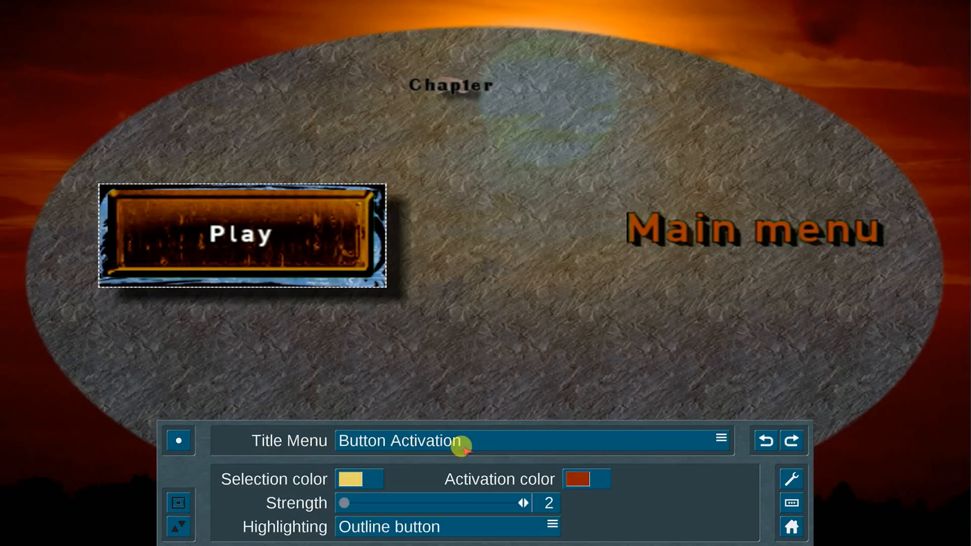
click(462, 446)
click(461, 537)
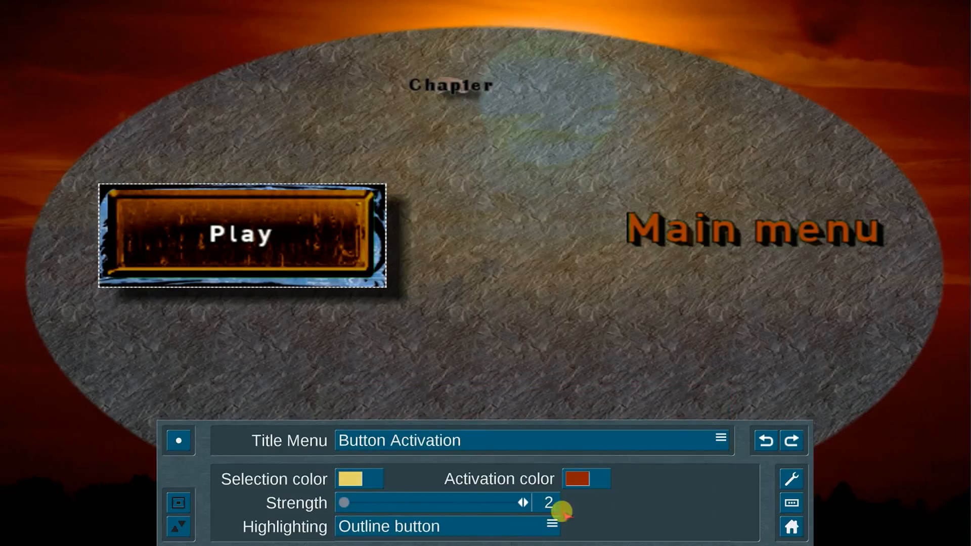
- Go to the chapter menu, try the scopes for copying changes, and choose only the actual element on all pages
click(791, 525)
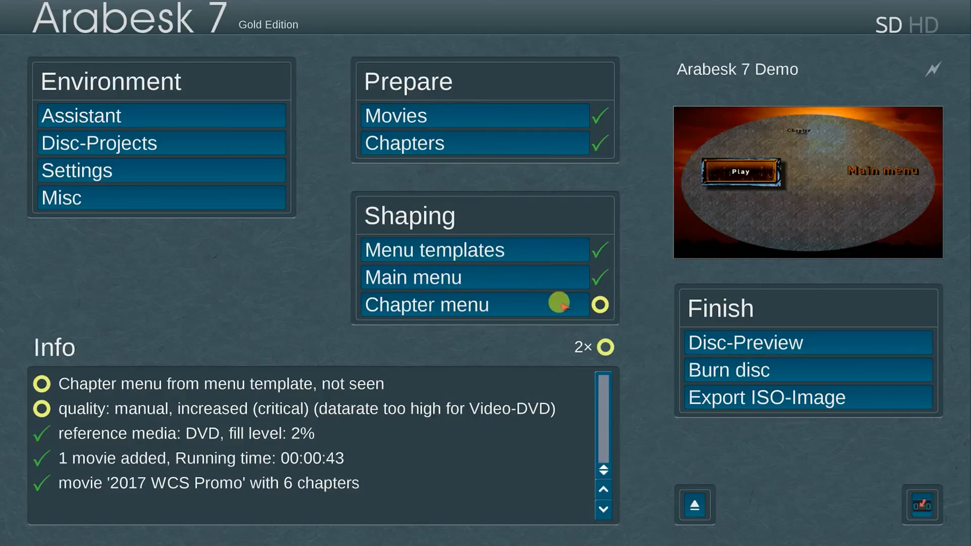
click(521, 302)
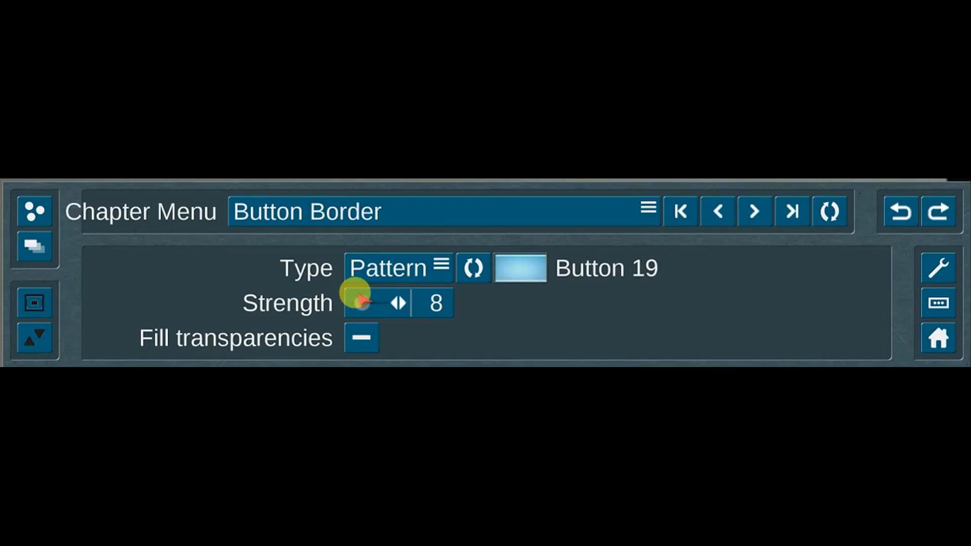
click(33, 208)
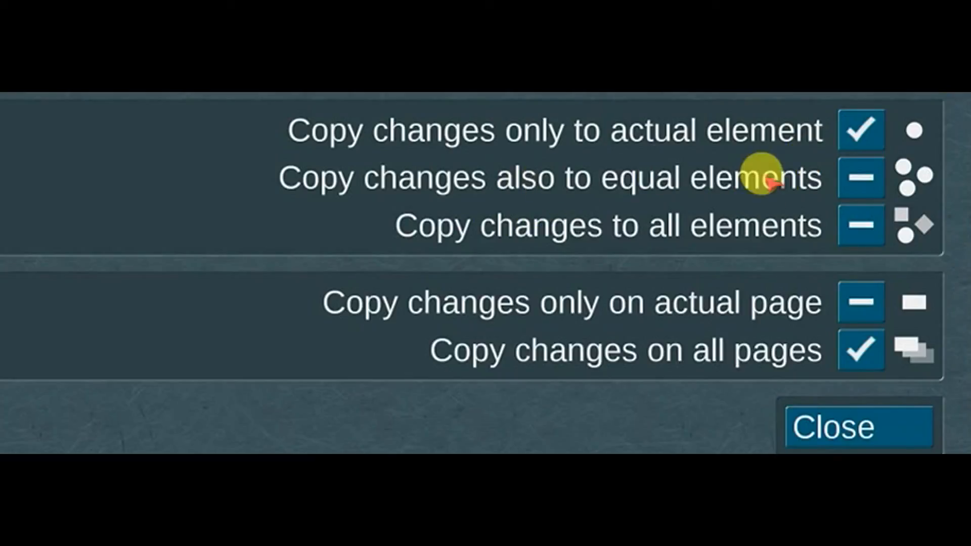
click(857, 178)
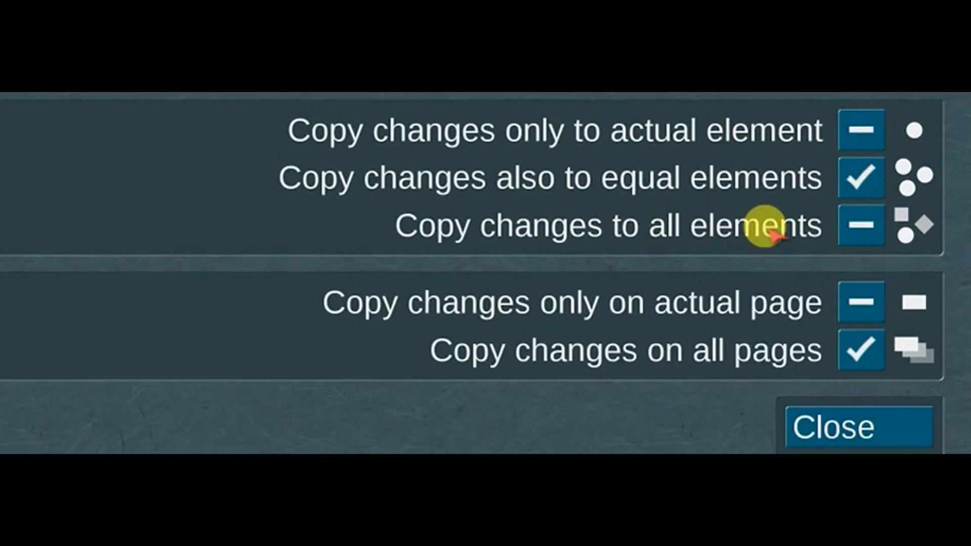
click(858, 226)
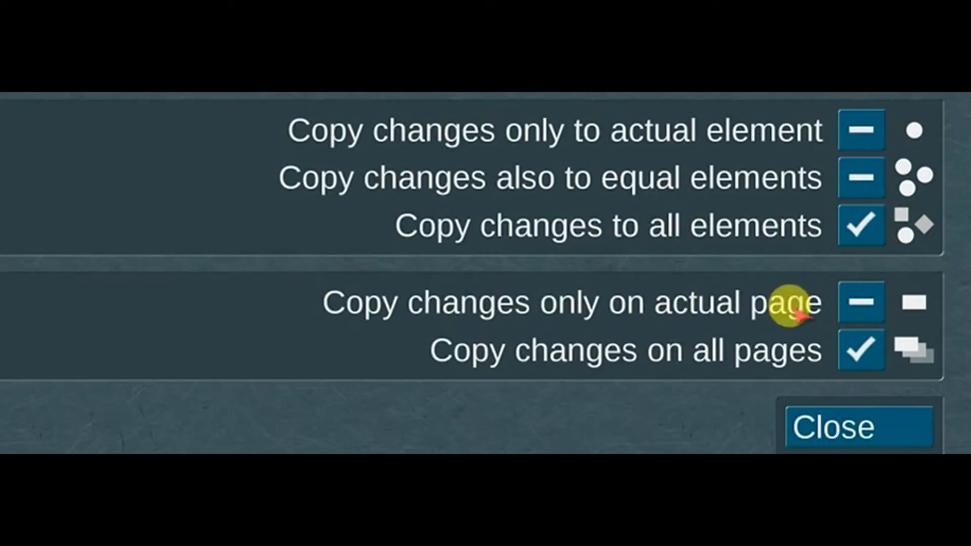
click(855, 299)
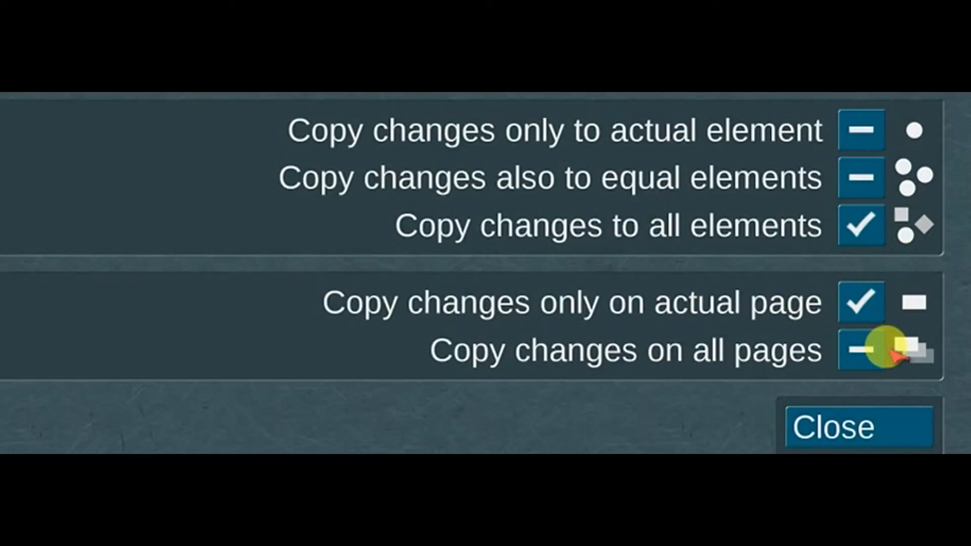
click(860, 349)
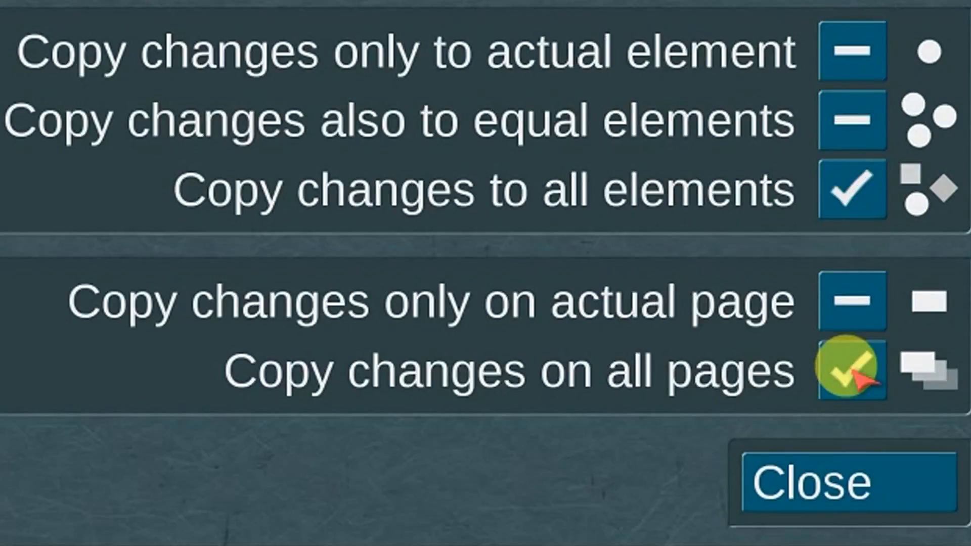
click(855, 50)
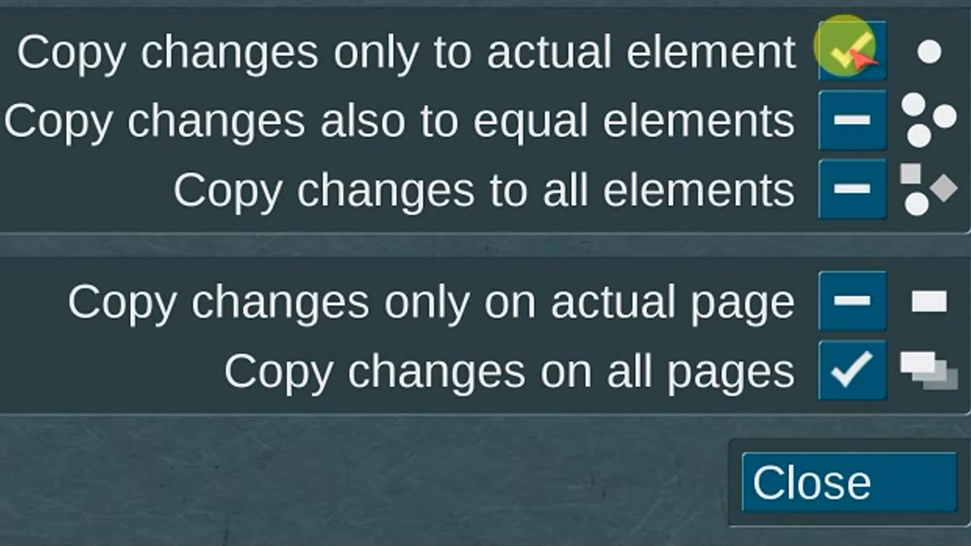
- Try different border strengths, including 4 and 40, on the chapter menu's shot buttons
click(402, 499)
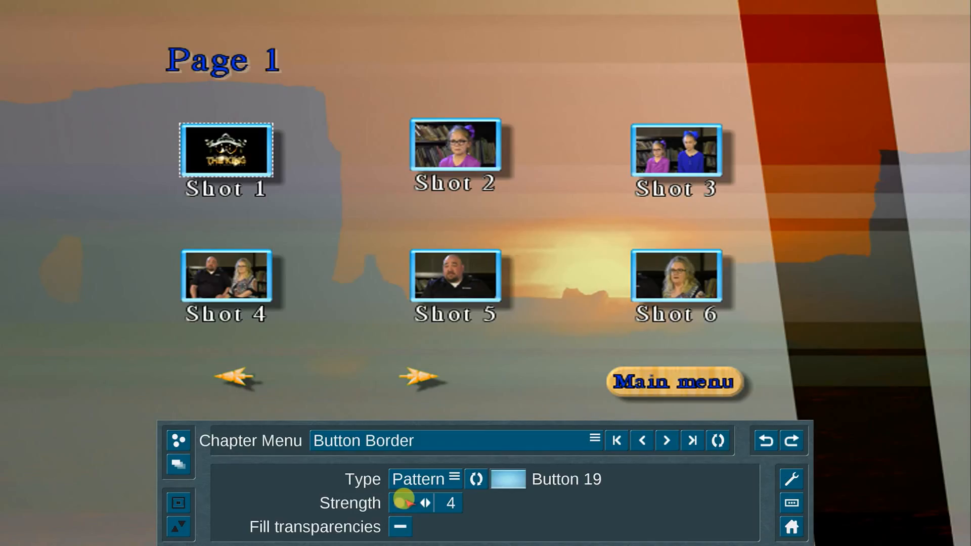
click(405, 501)
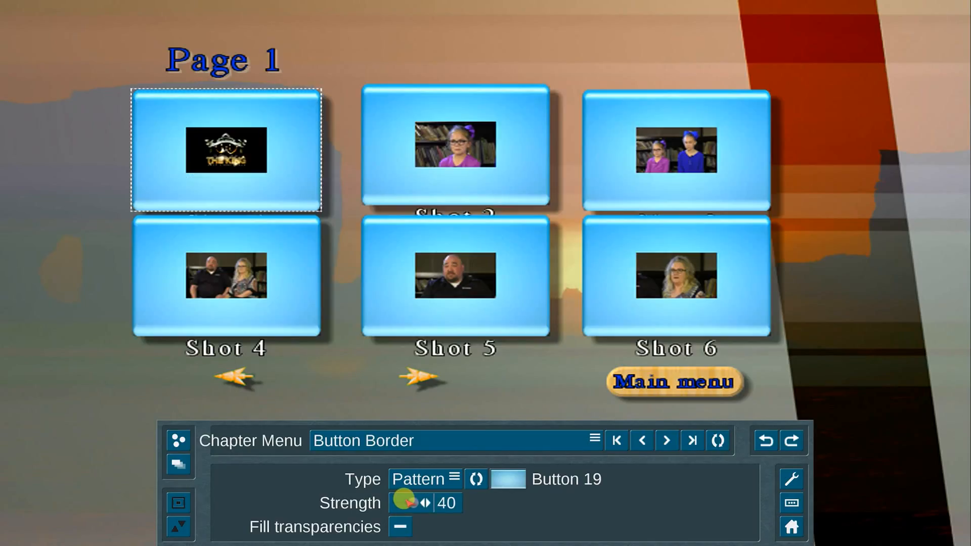
click(404, 500)
click(405, 499)
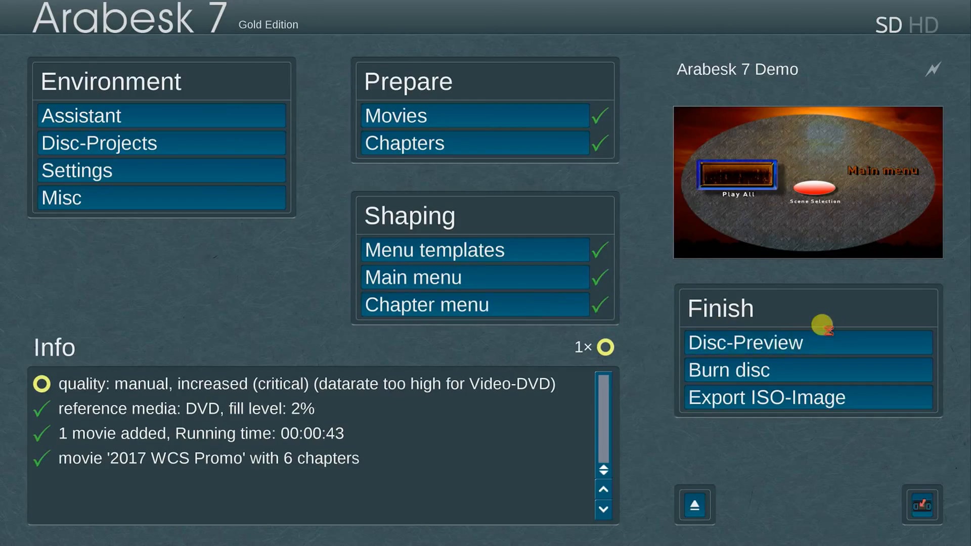
- Preview the disc, open the chapter menu through Scene Selection, return to the main menu and leave the preview
click(826, 332)
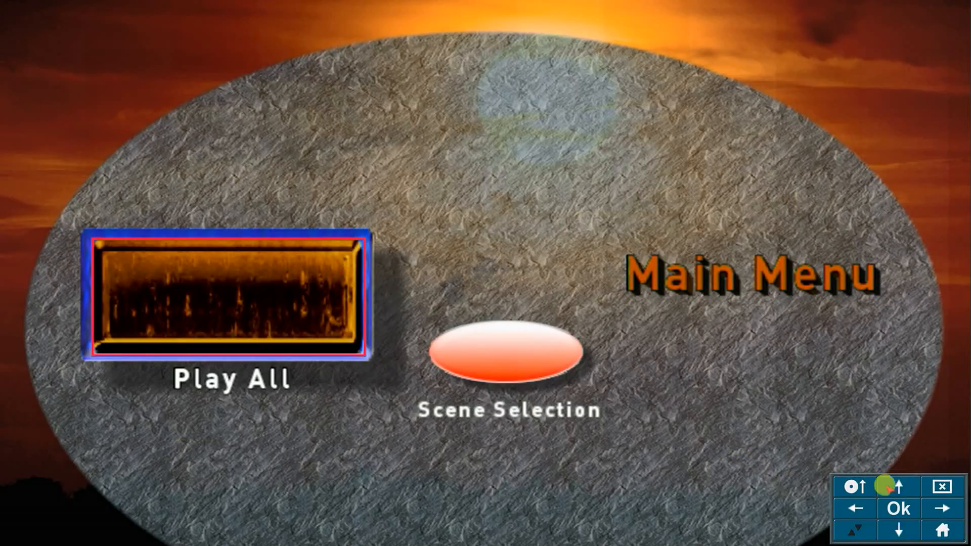
click(944, 504)
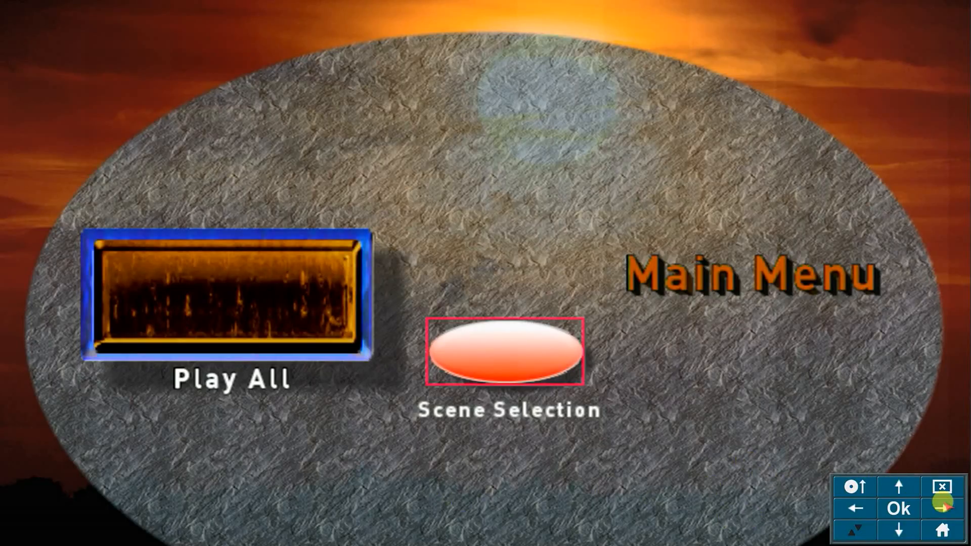
click(896, 501)
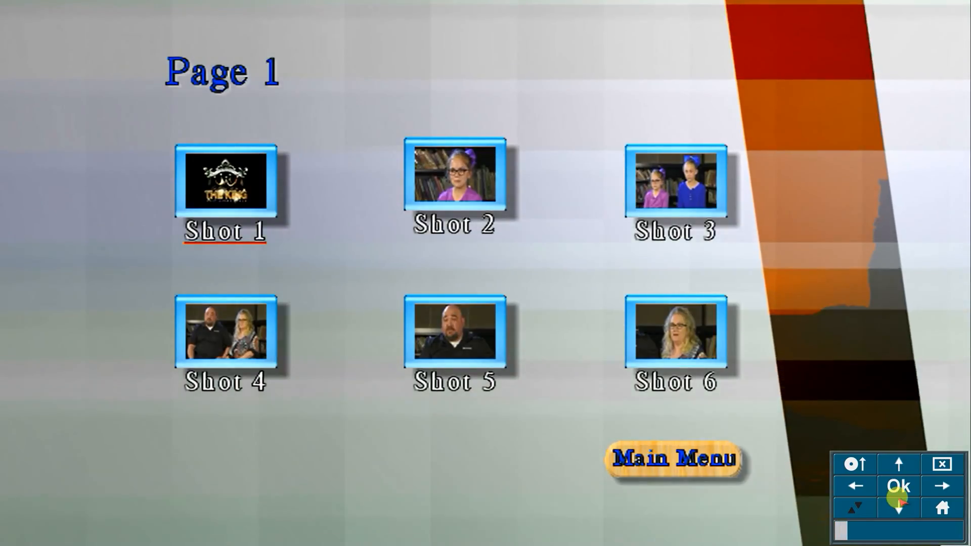
click(942, 505)
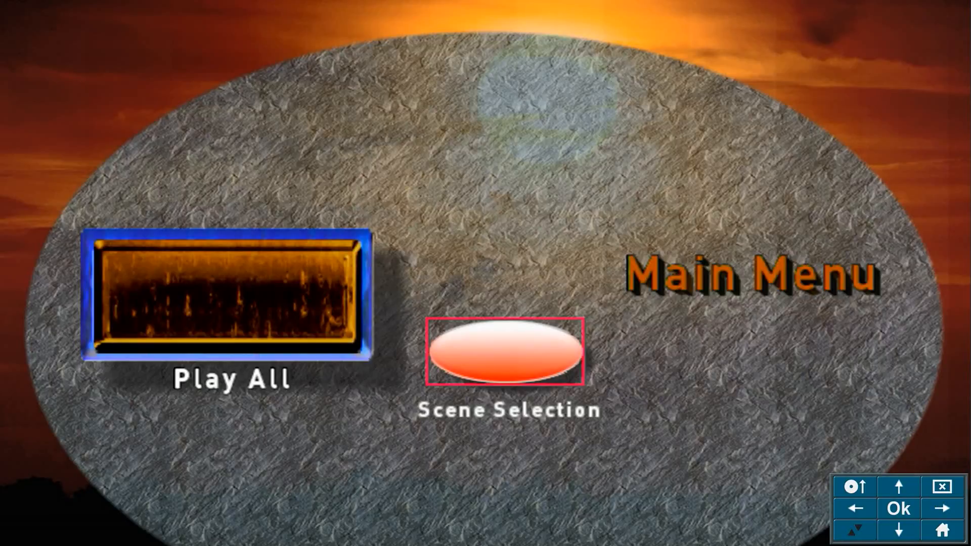
click(941, 529)
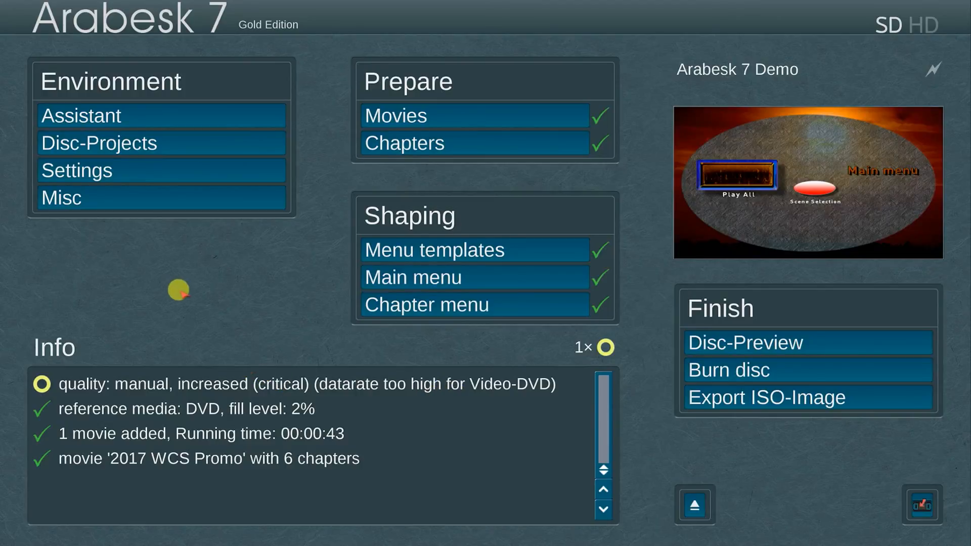
- Set the disc project's manual quality data rate to optimal and return to the main screen
click(197, 142)
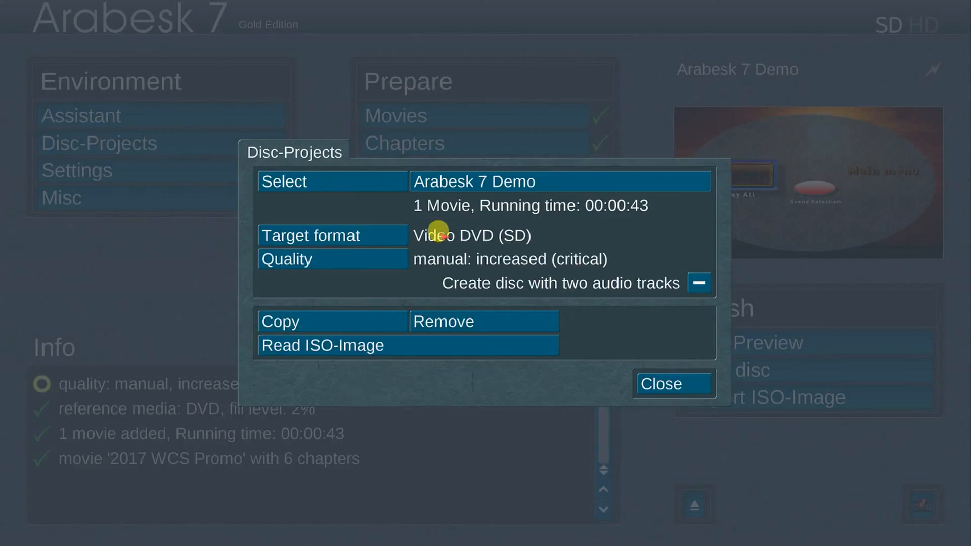
click(344, 253)
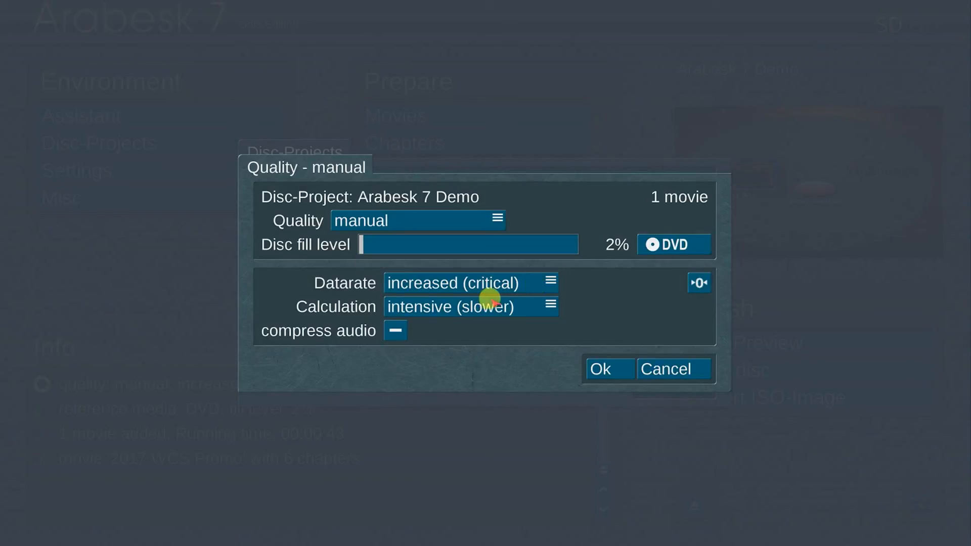
click(480, 282)
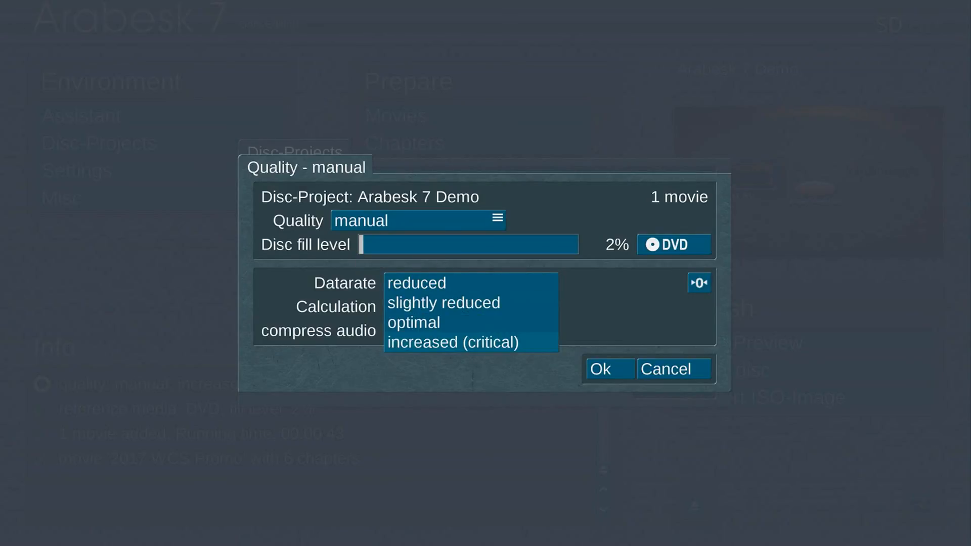
click(430, 323)
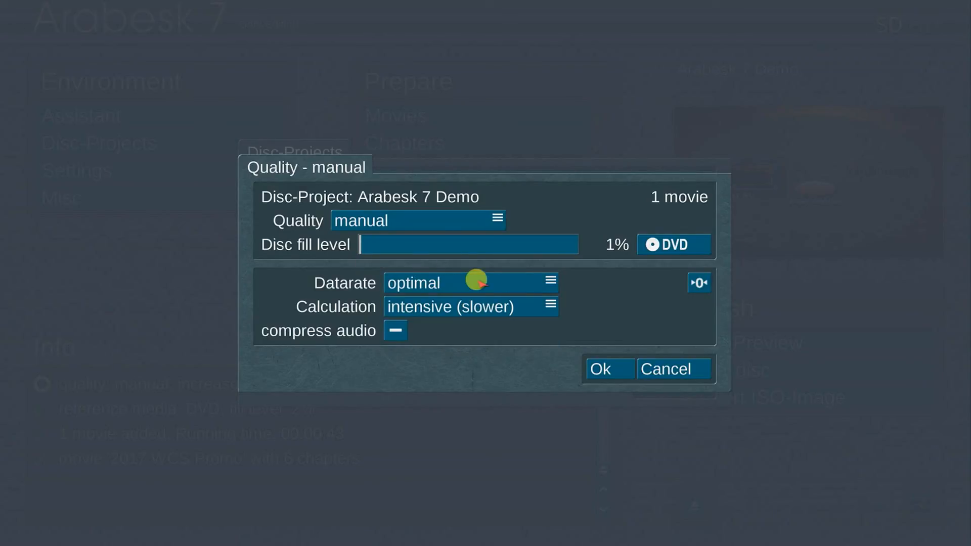
click(601, 371)
click(653, 385)
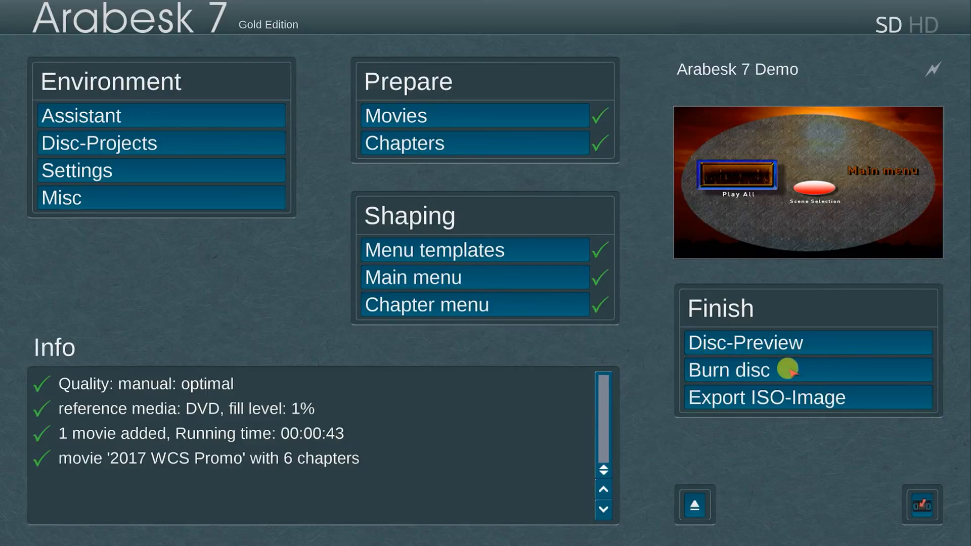
- Burn the Arabesk 7 Demo project to disc and close the completion notice
click(784, 355)
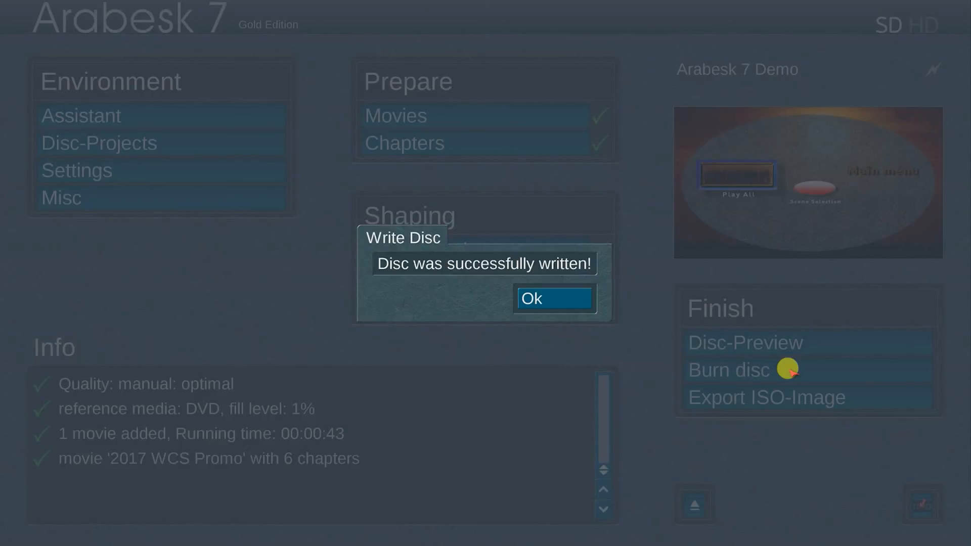
key(Return)
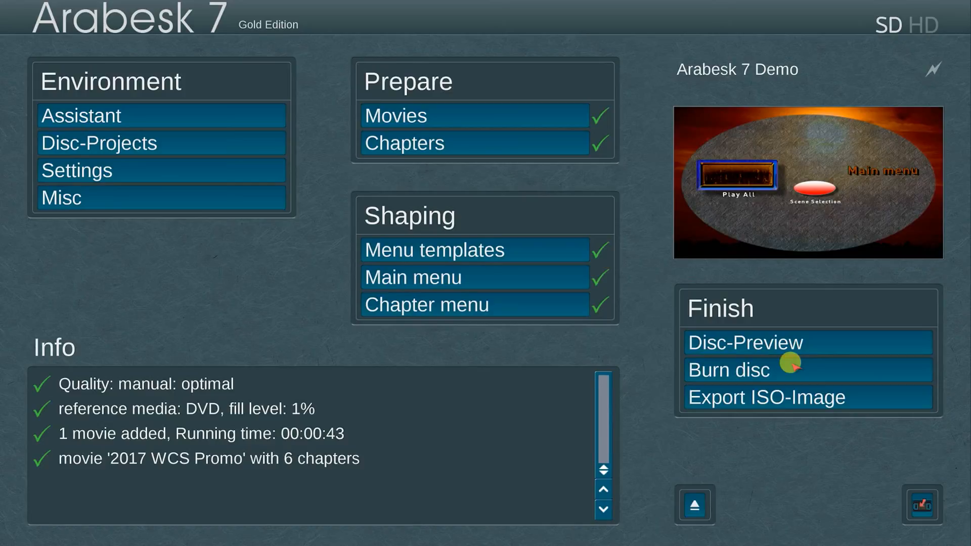
- Export the project as an ISO image named WSC 2017 Master on the Seagate Backup Plus Drive (M:)
click(862, 395)
text(WS)
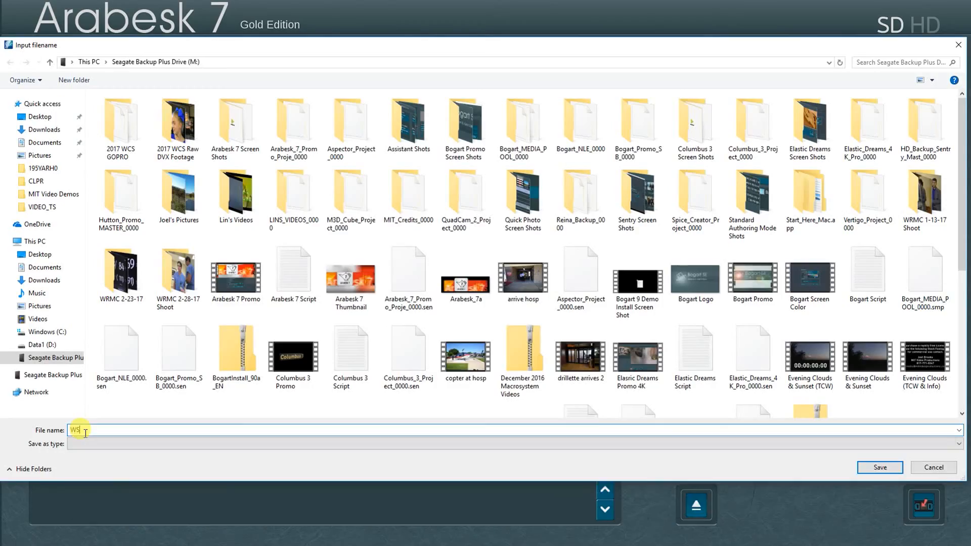
text(C 2017 Master)
click(881, 468)
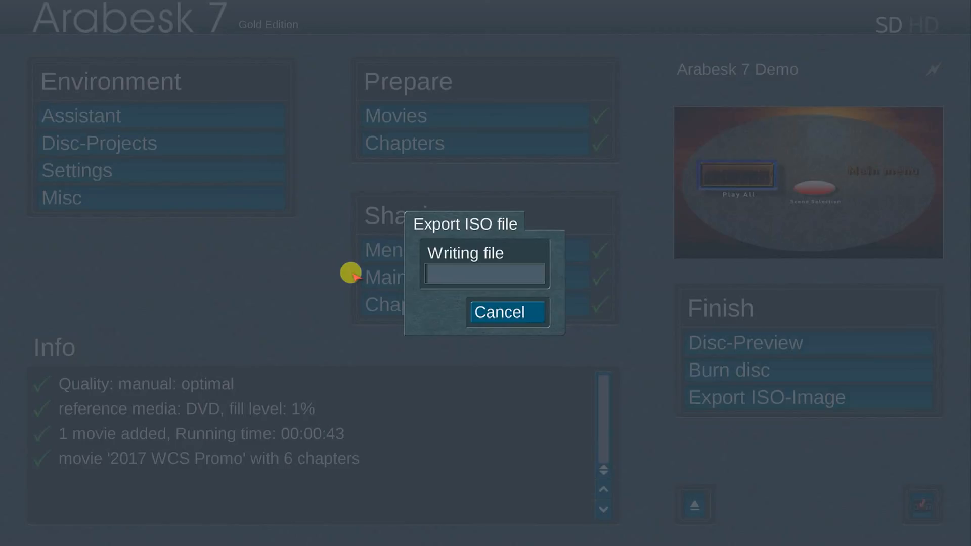